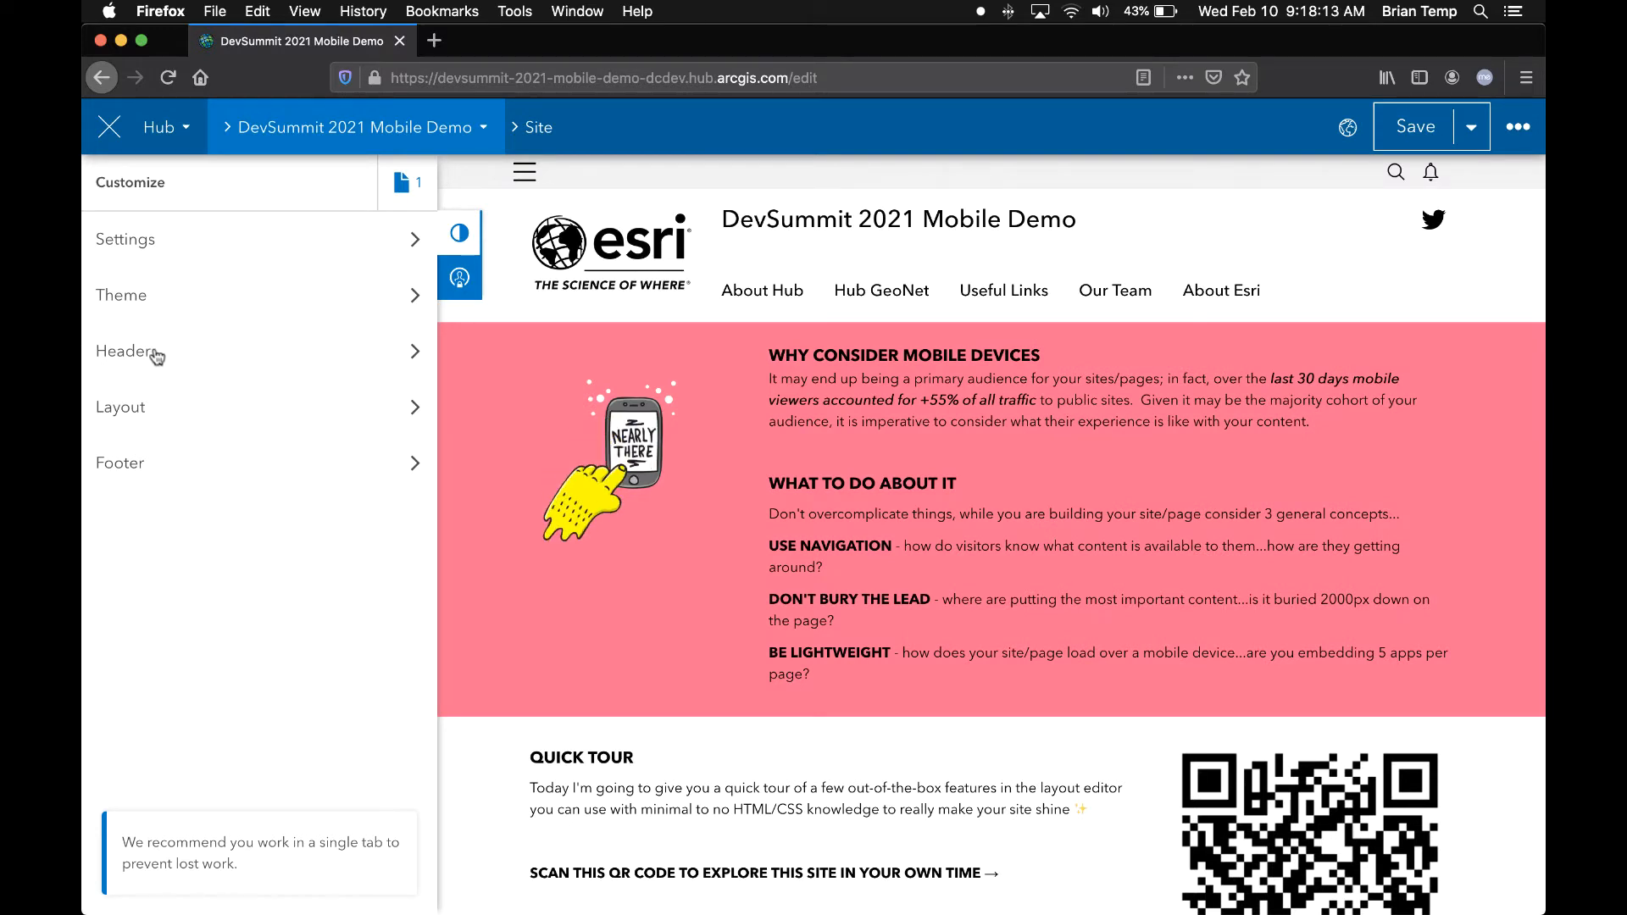
- In the site's header settings, try the Standard (60px) appearance and return the header to Prominent (130px)
left_click(148, 353)
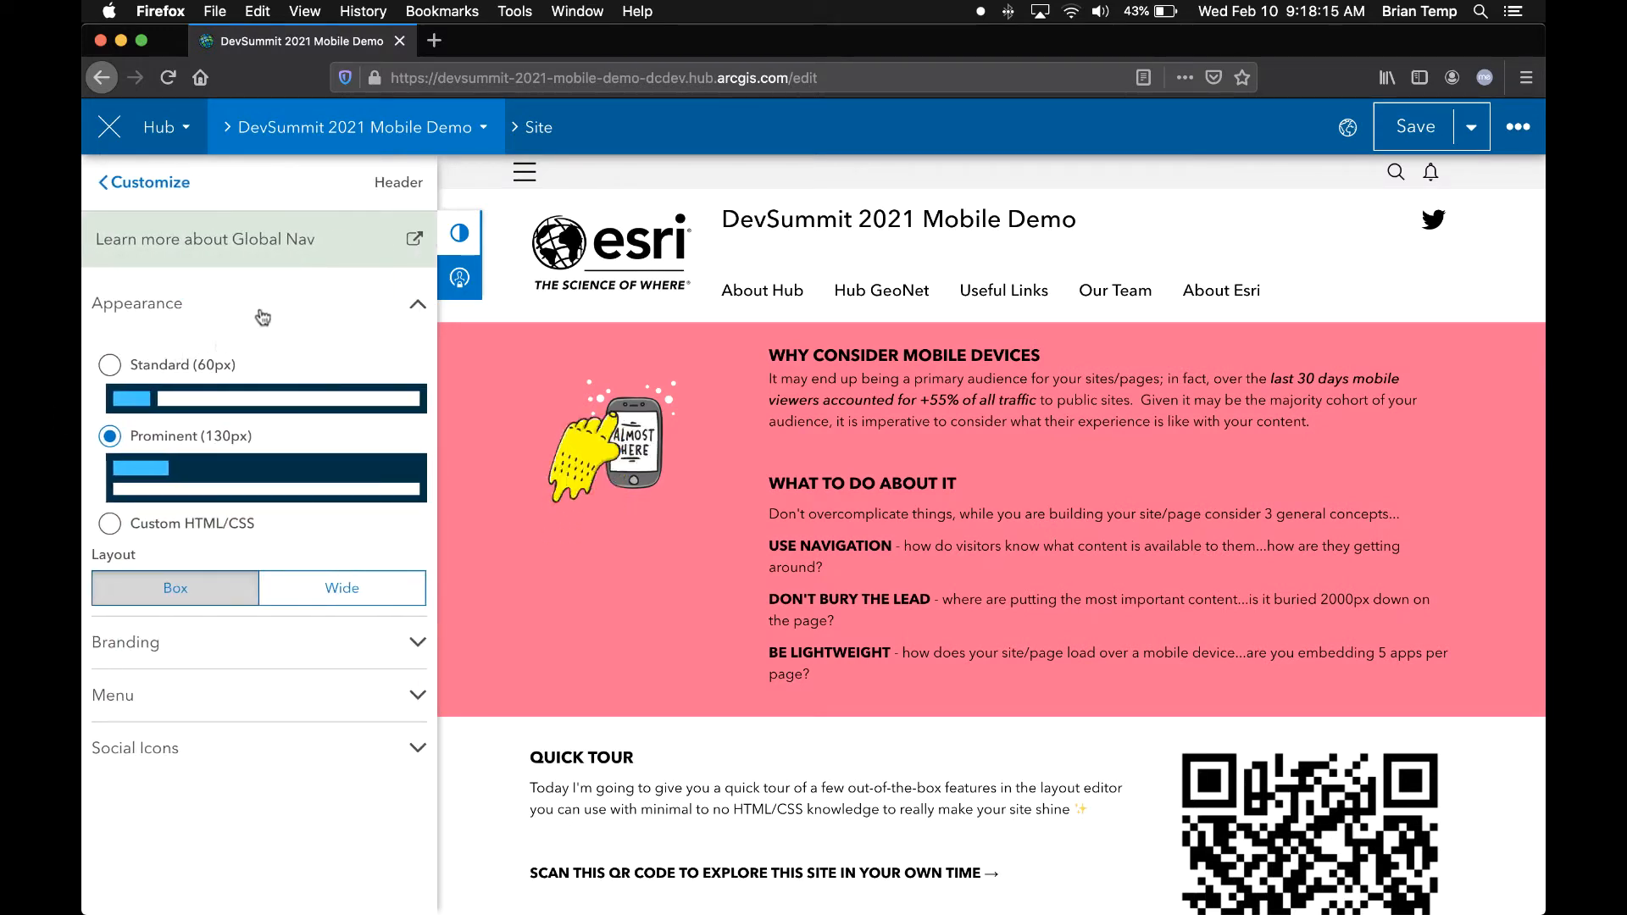
left_click(257, 391)
left_click(242, 449)
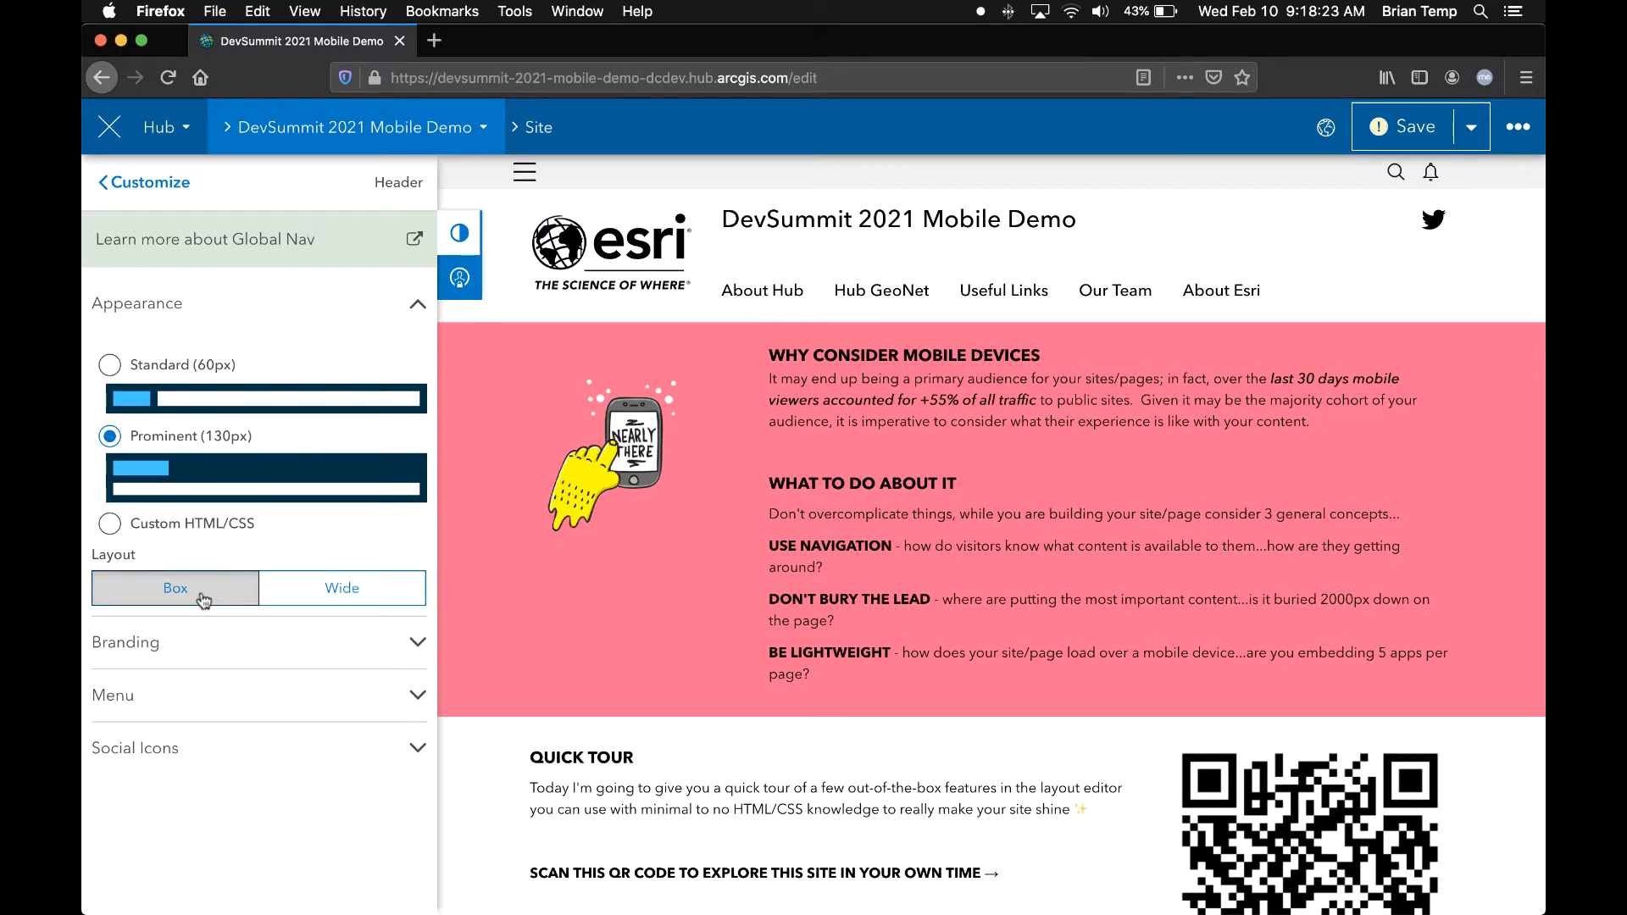
- In the header branding, toggle the site name and the logo off and back on
left_click(204, 653)
left_click(409, 416)
left_click(409, 417)
left_click(410, 580)
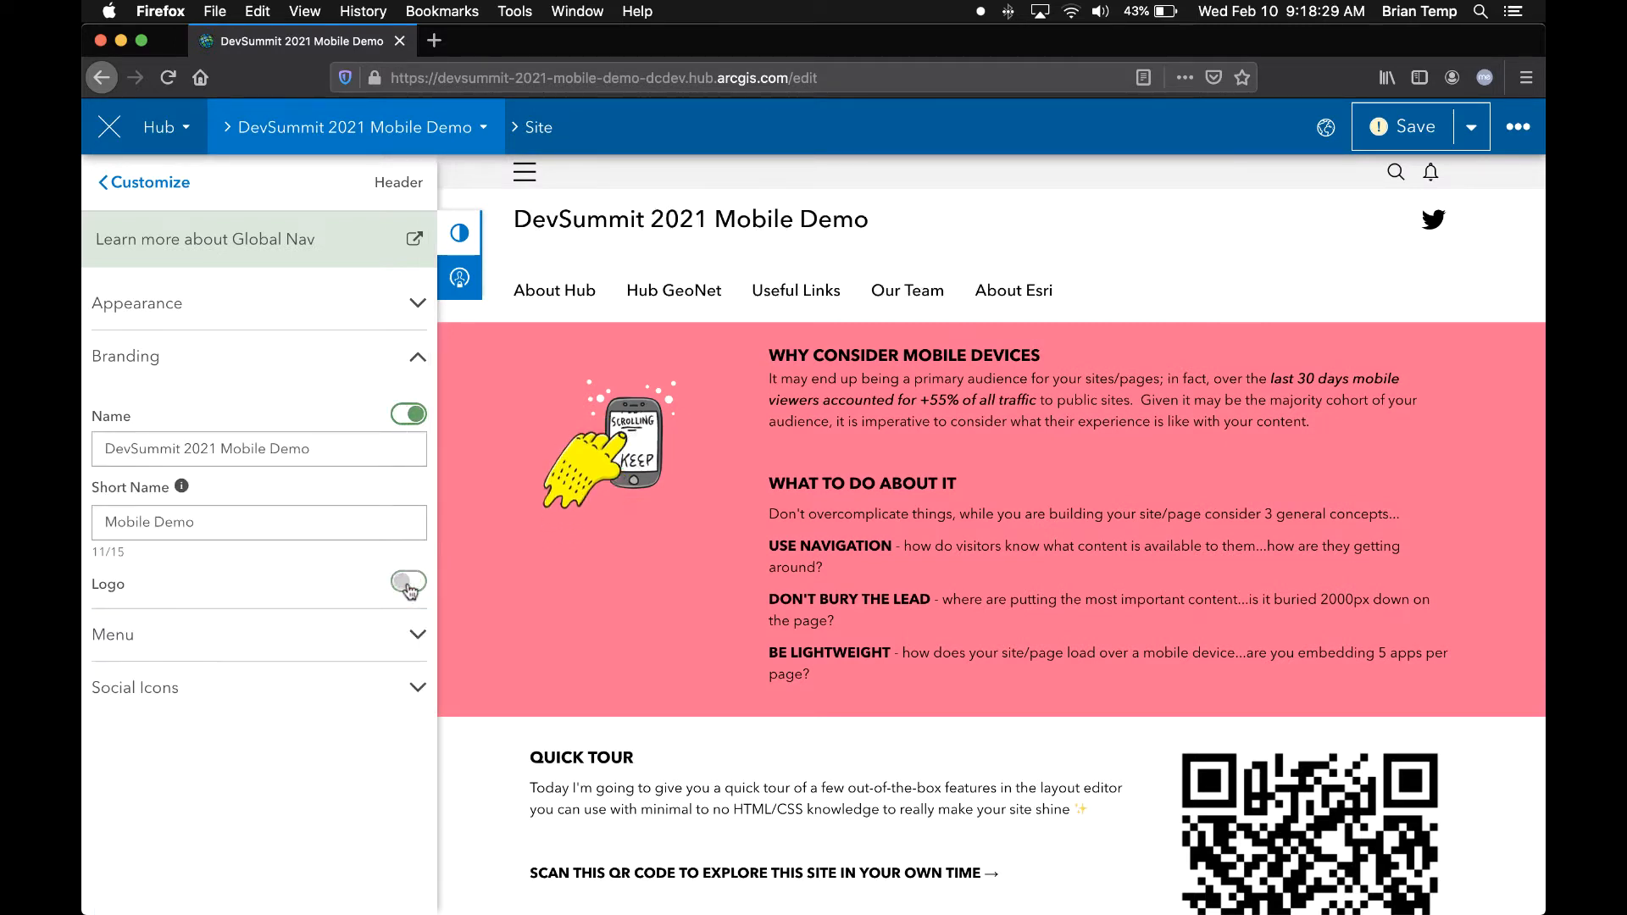
left_click(409, 582)
- Try aligning the logo beside the site name only, and return it to the alignment spanning the title and menu
scroll(364, 635, "down", 5)
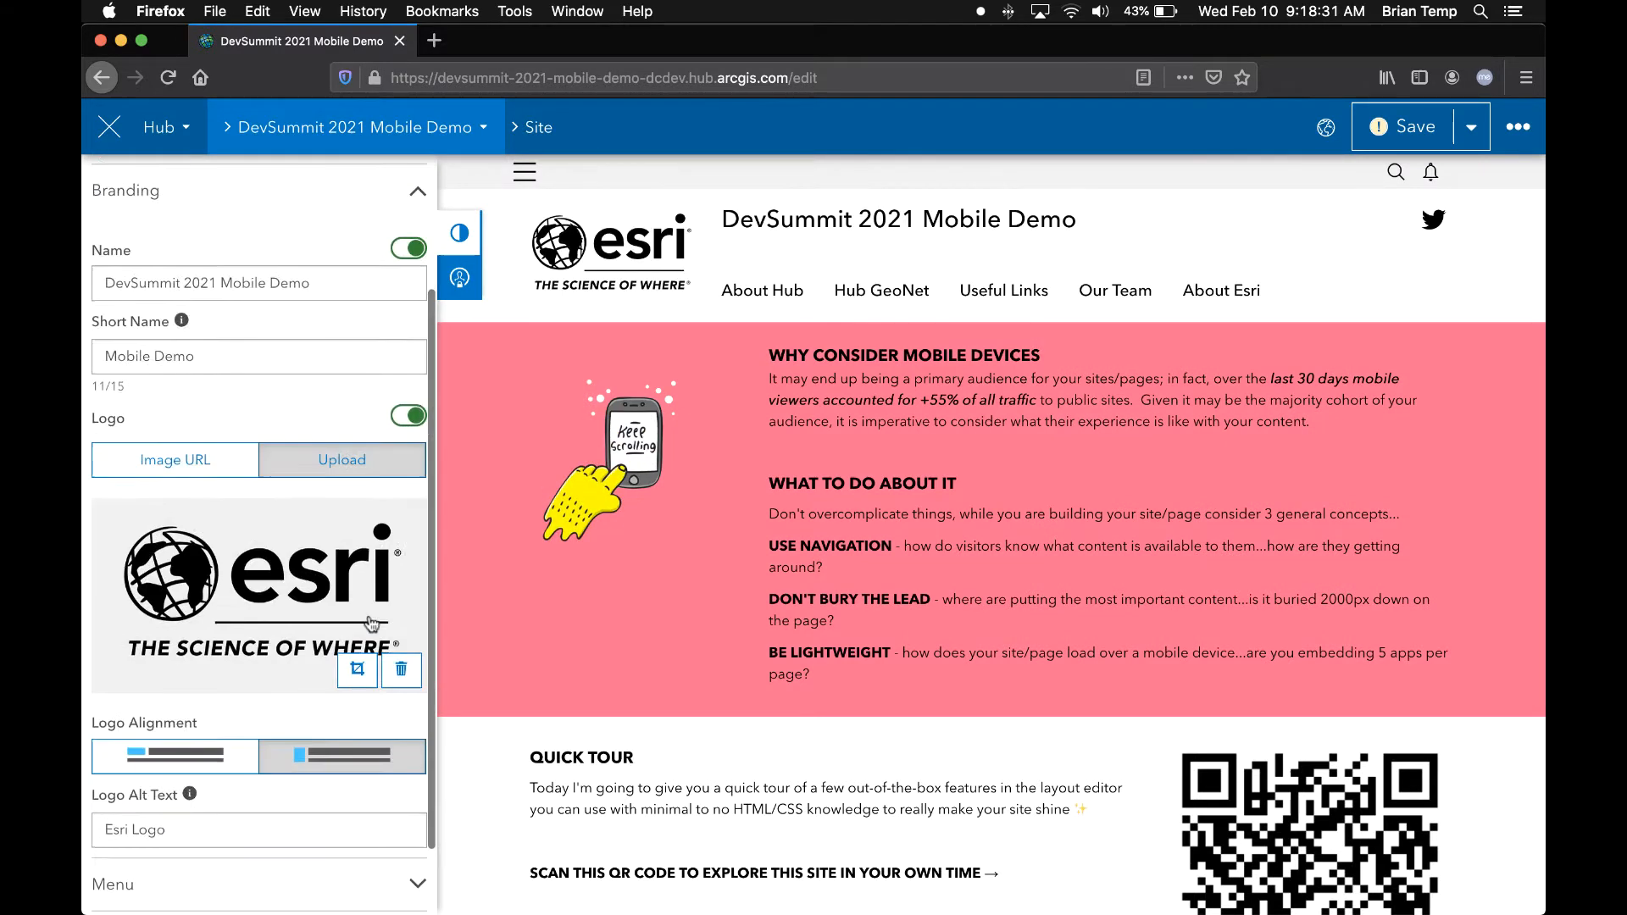
left_click(208, 673)
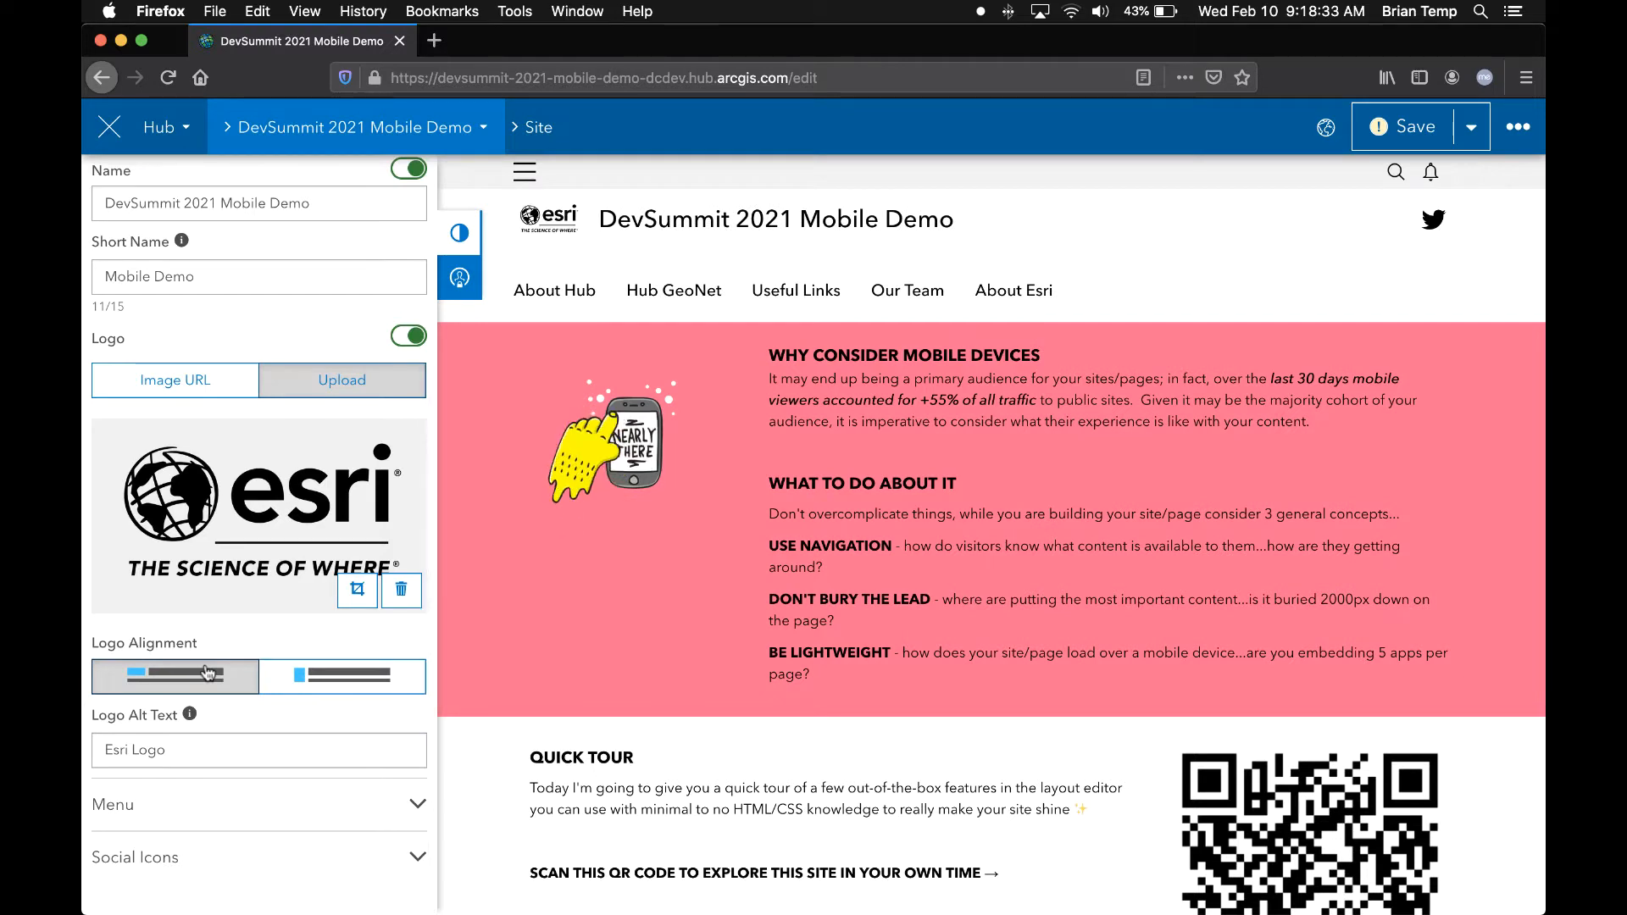
left_click(324, 681)
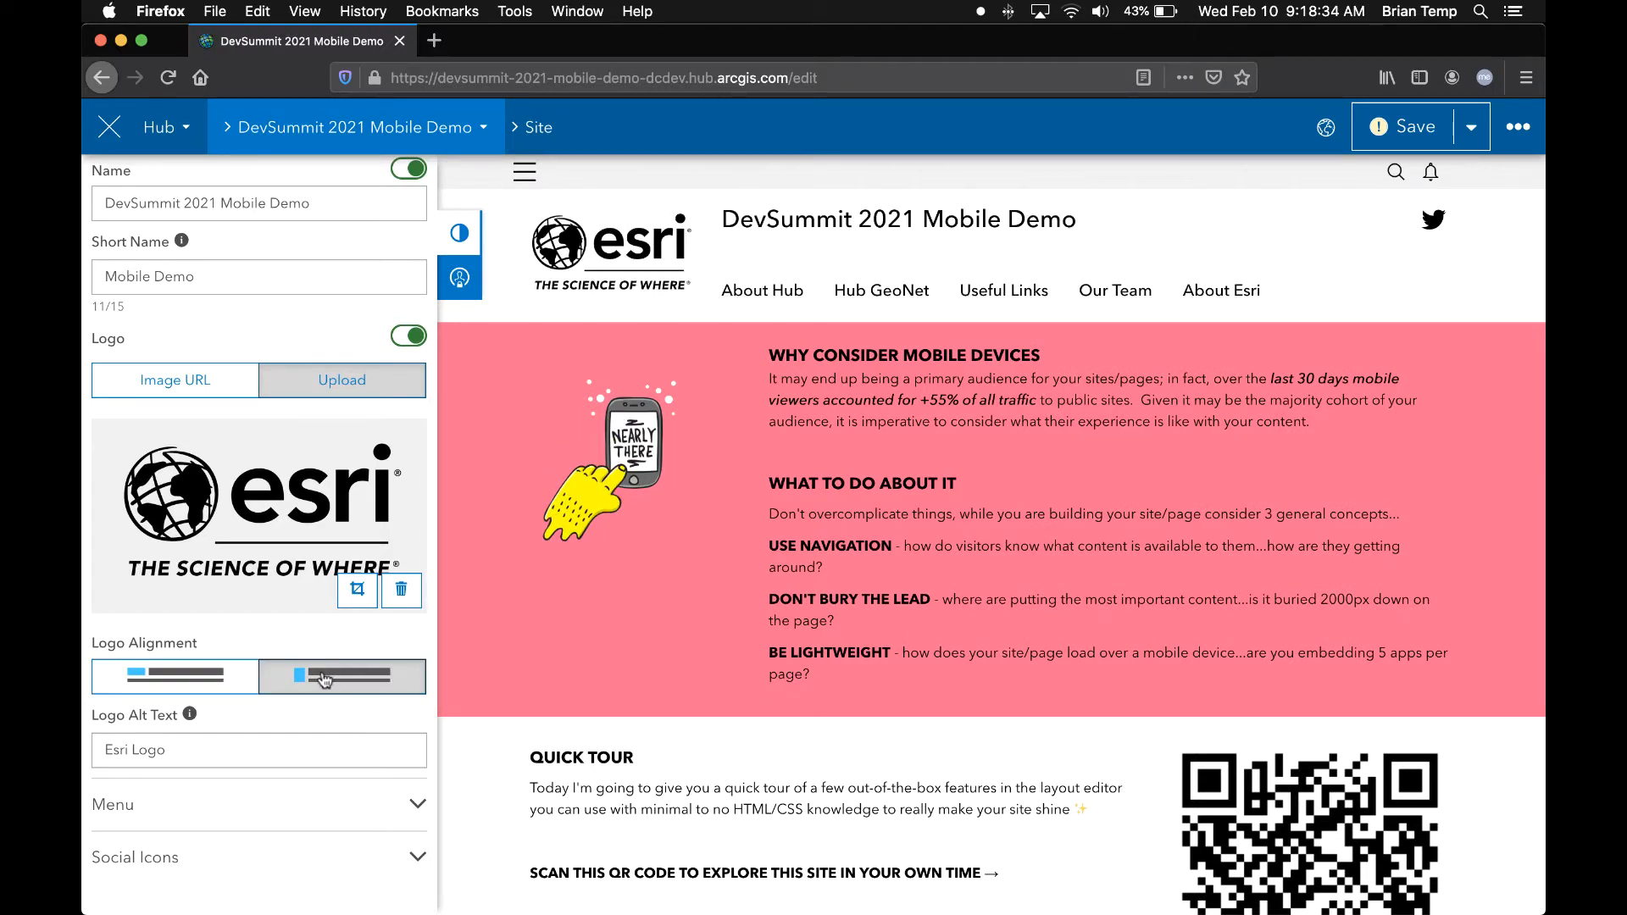
- Review the header's menu links, social icons, and the branding's Name and Short Name fields
left_click(312, 810)
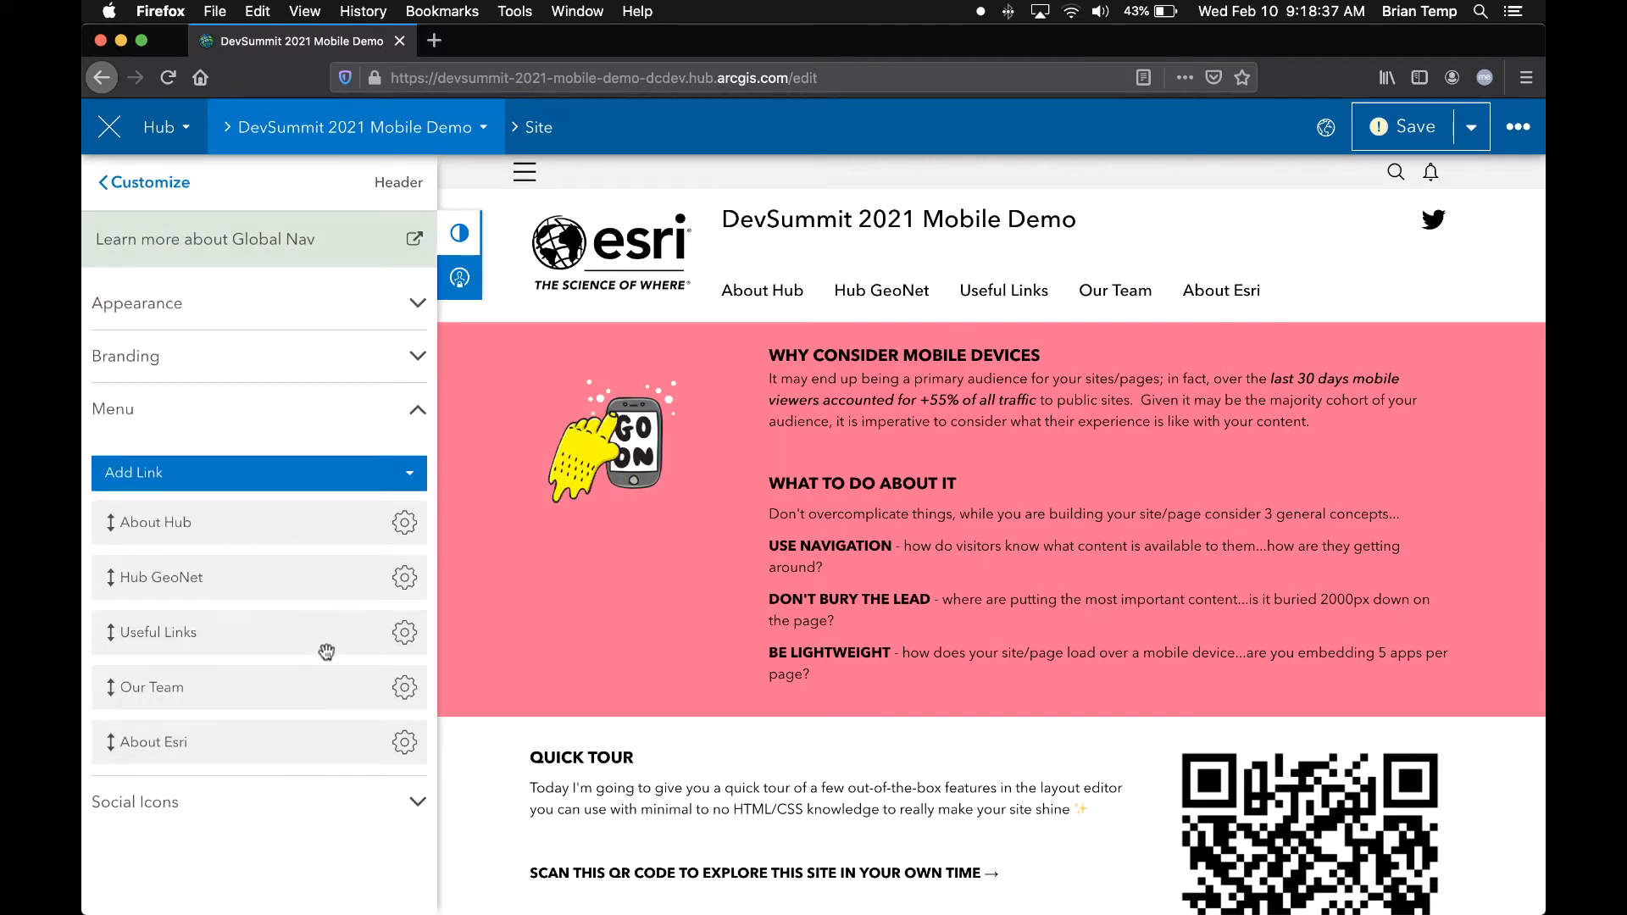
left_click(272, 811)
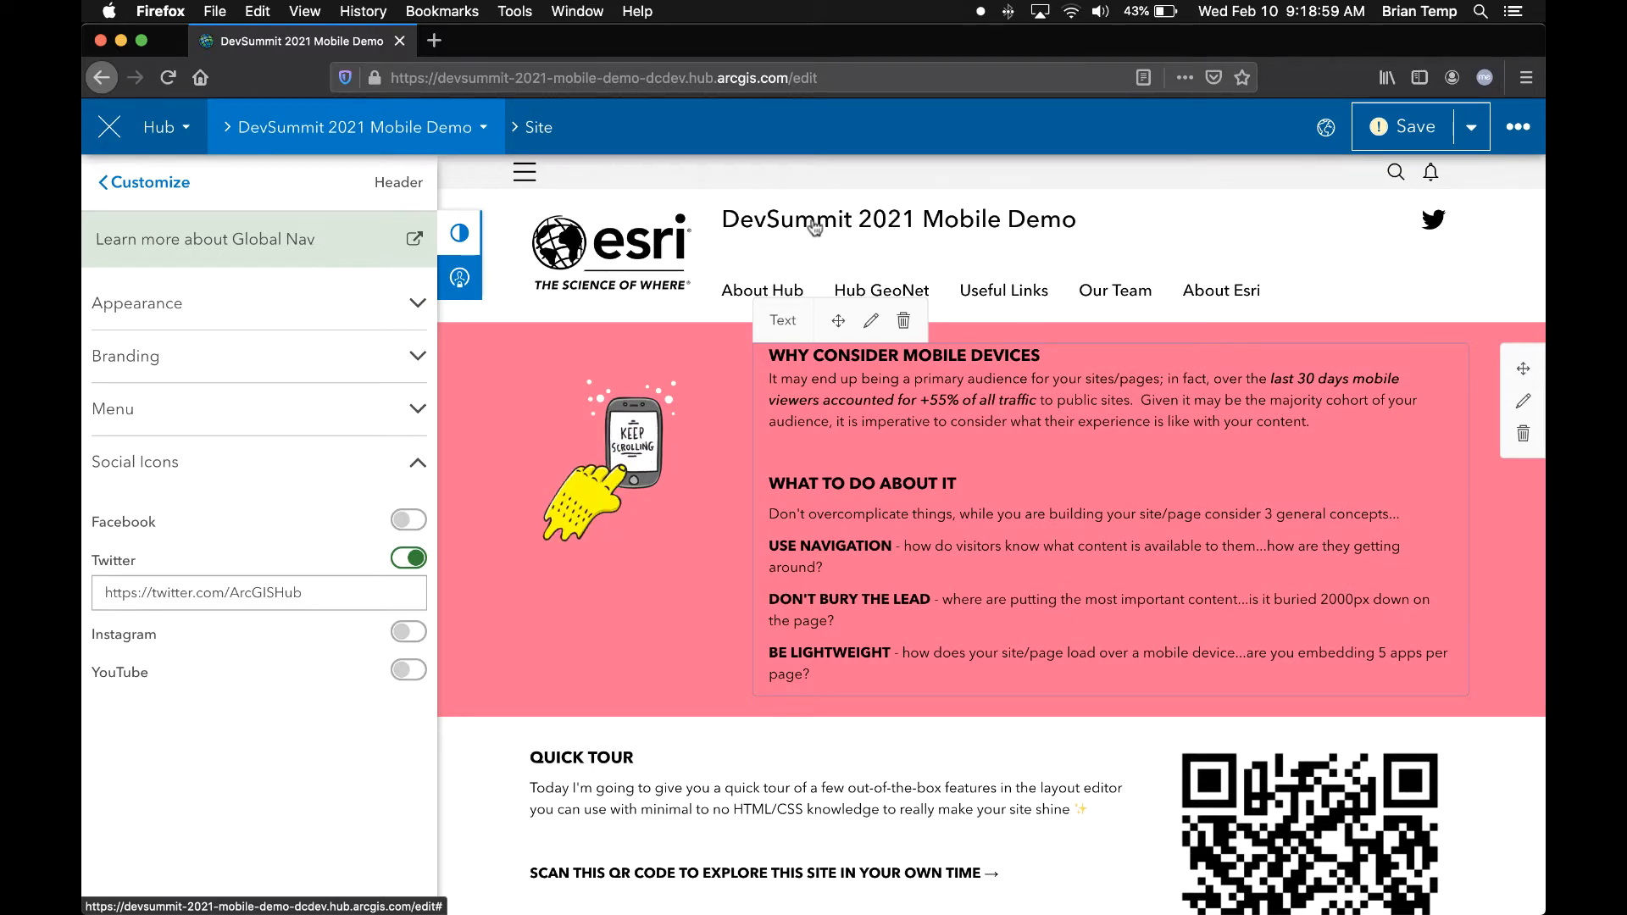
left_click(257, 376)
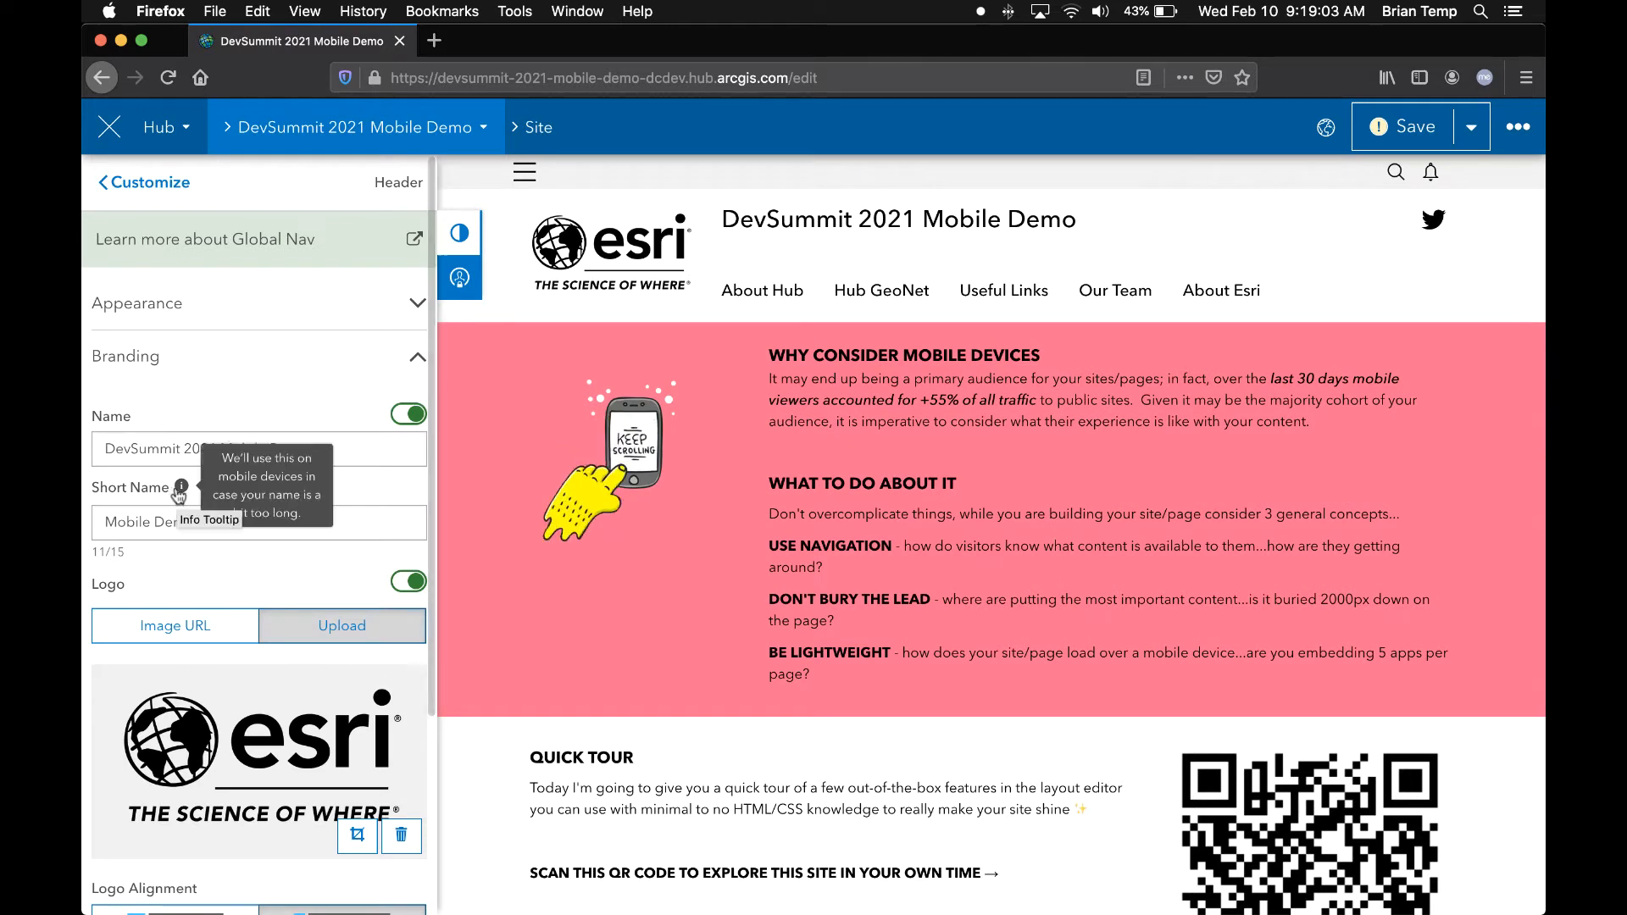
triple_click(128, 447)
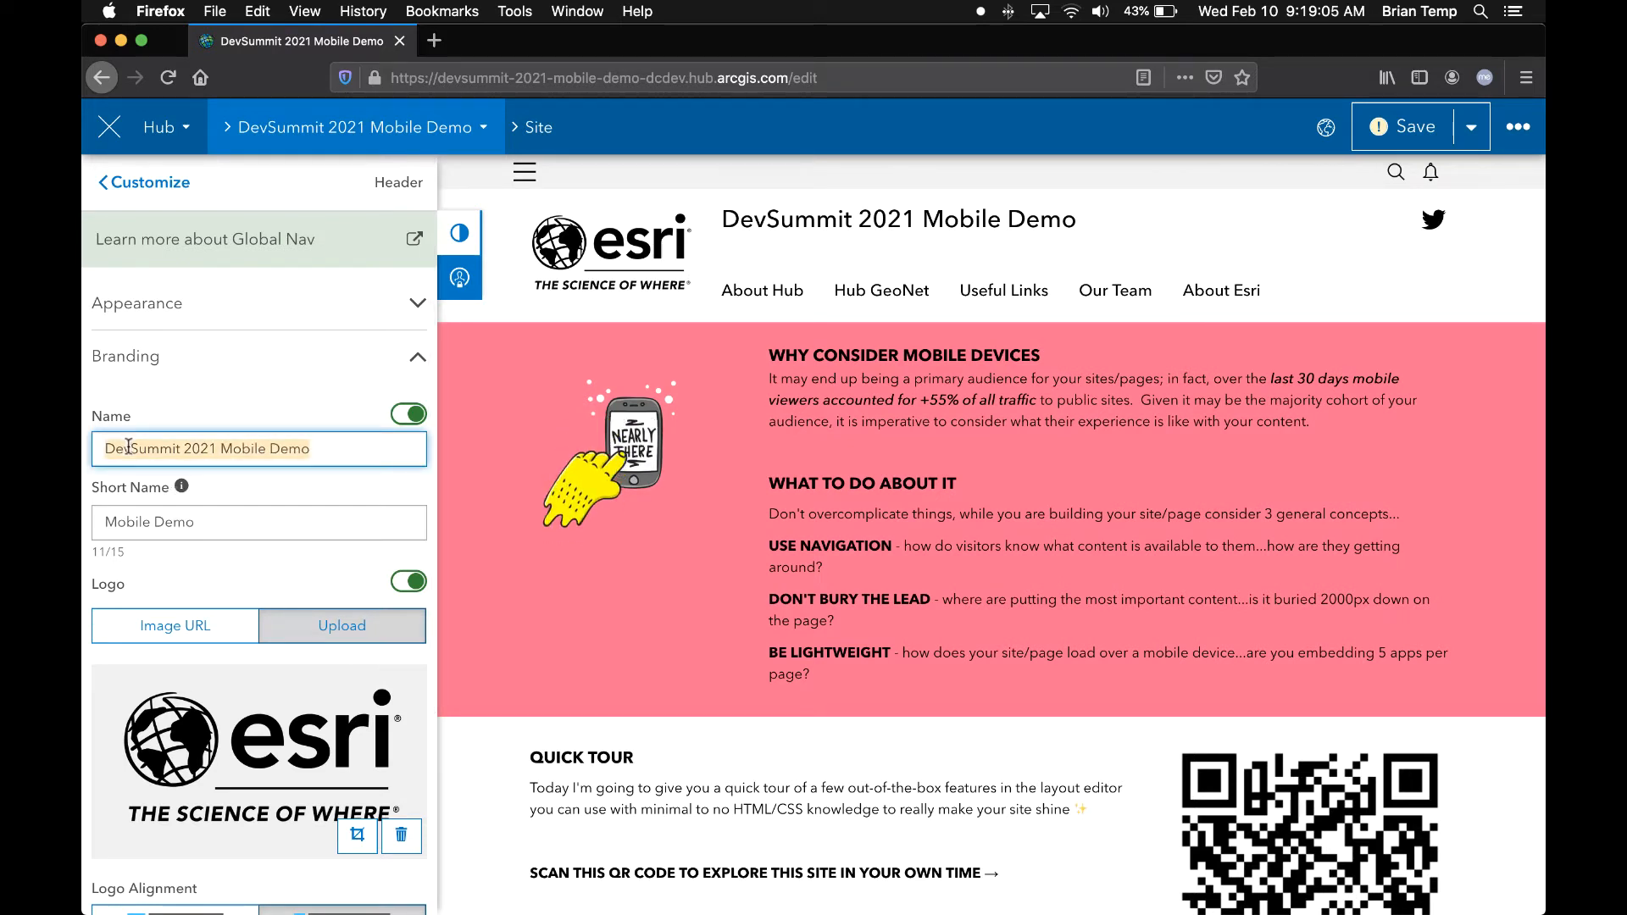
triple_click(151, 528)
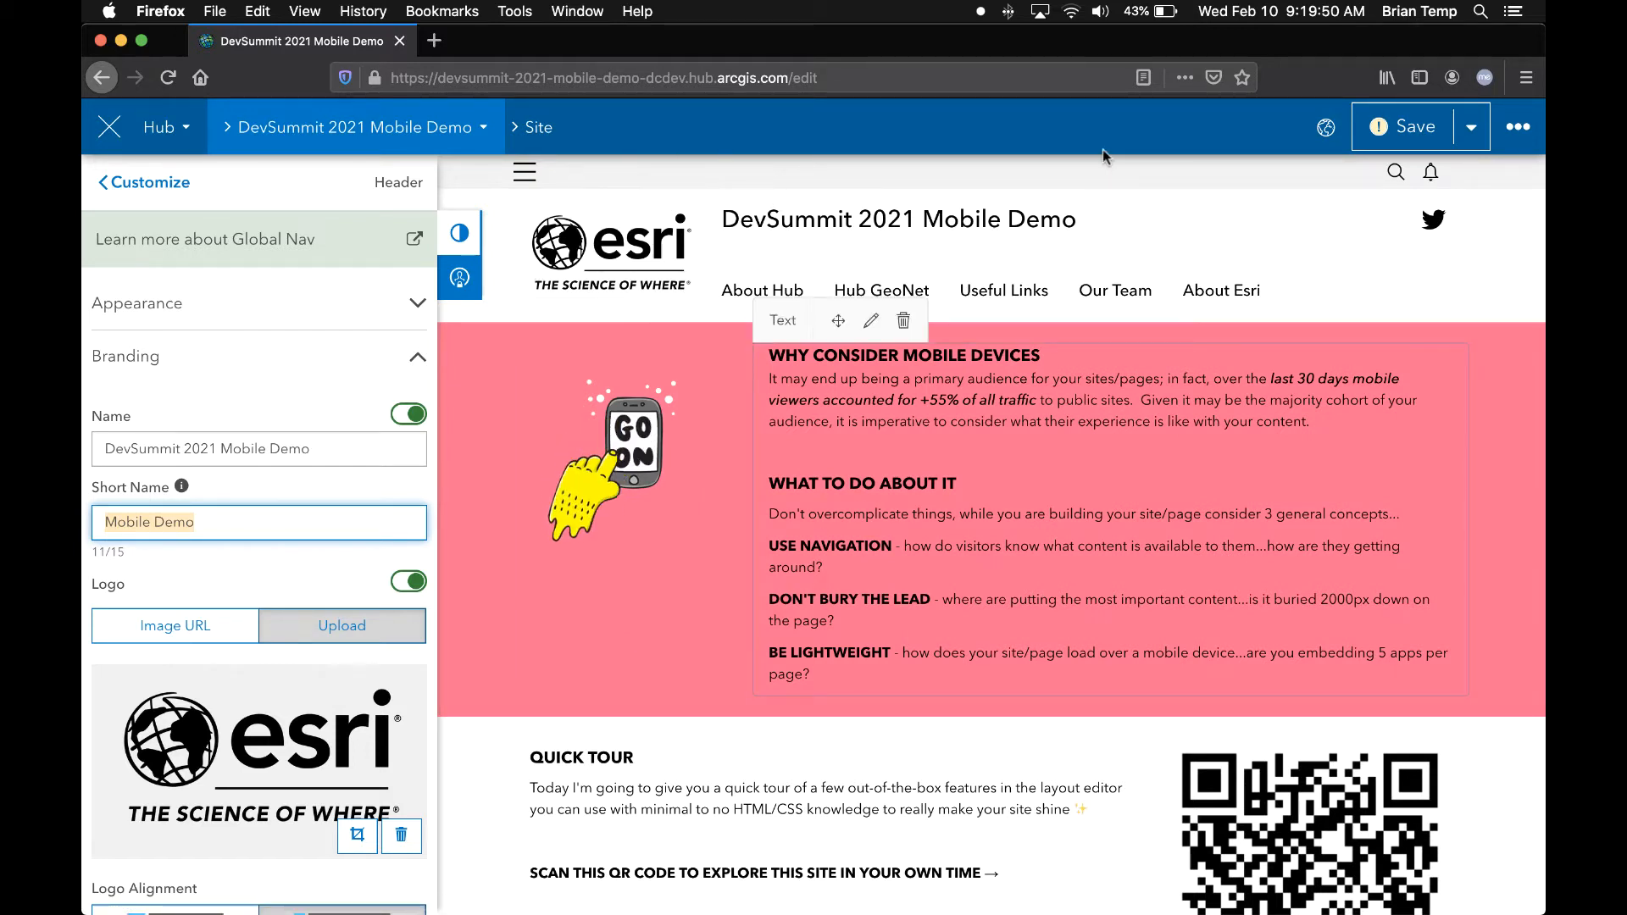
- Leave the header settings and open the site's theme color settings
left_click(140, 186)
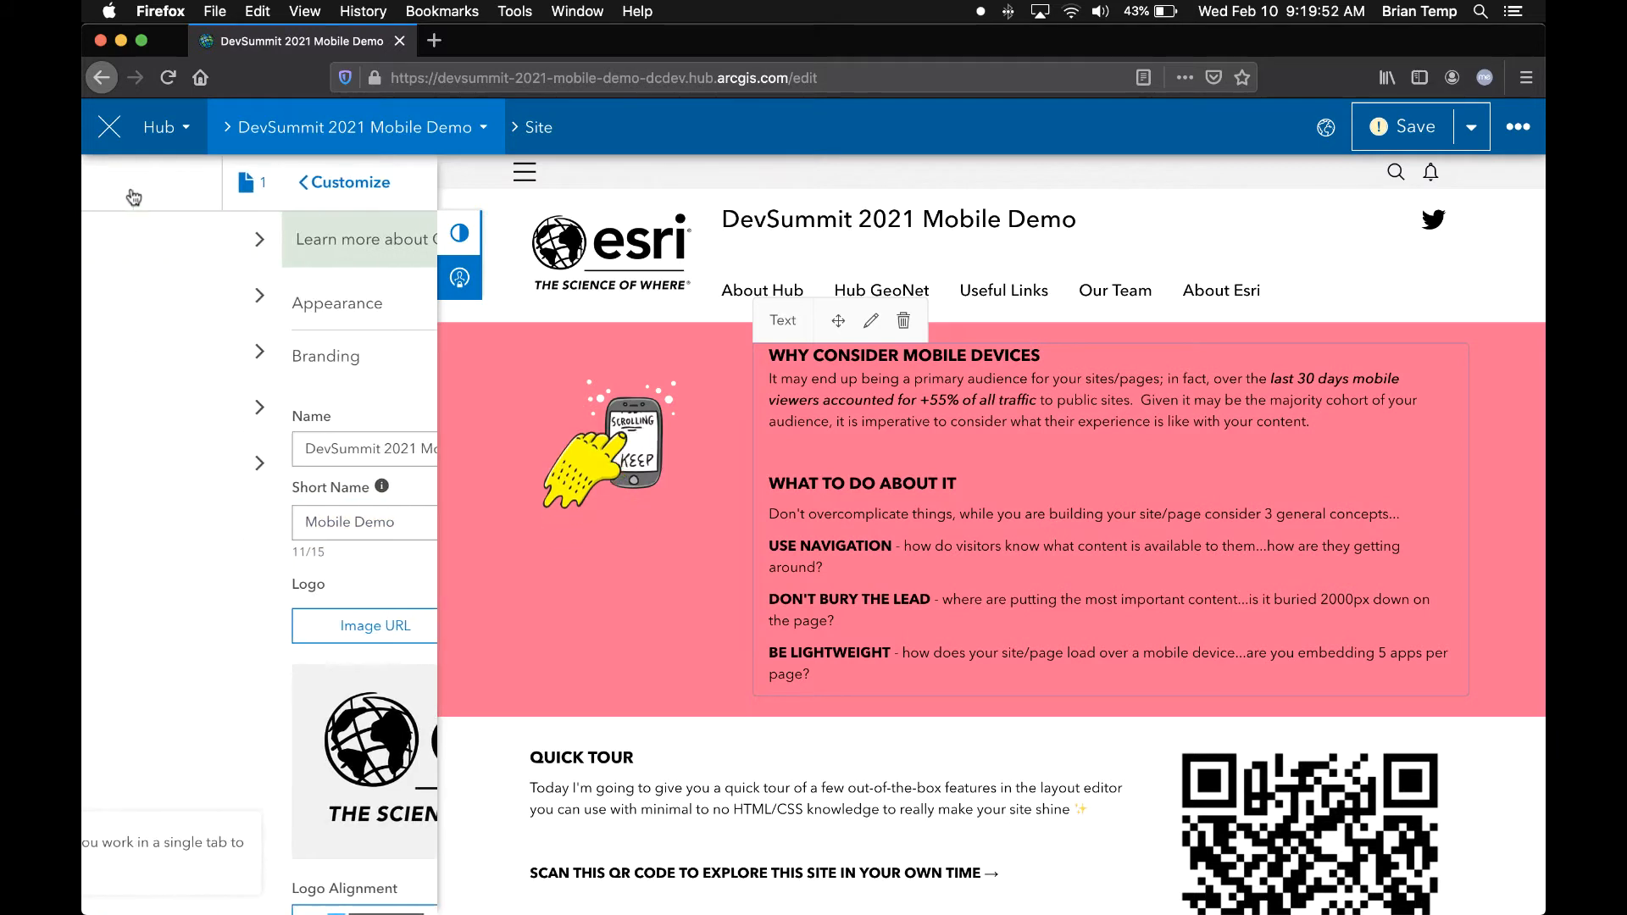
left_click(178, 297)
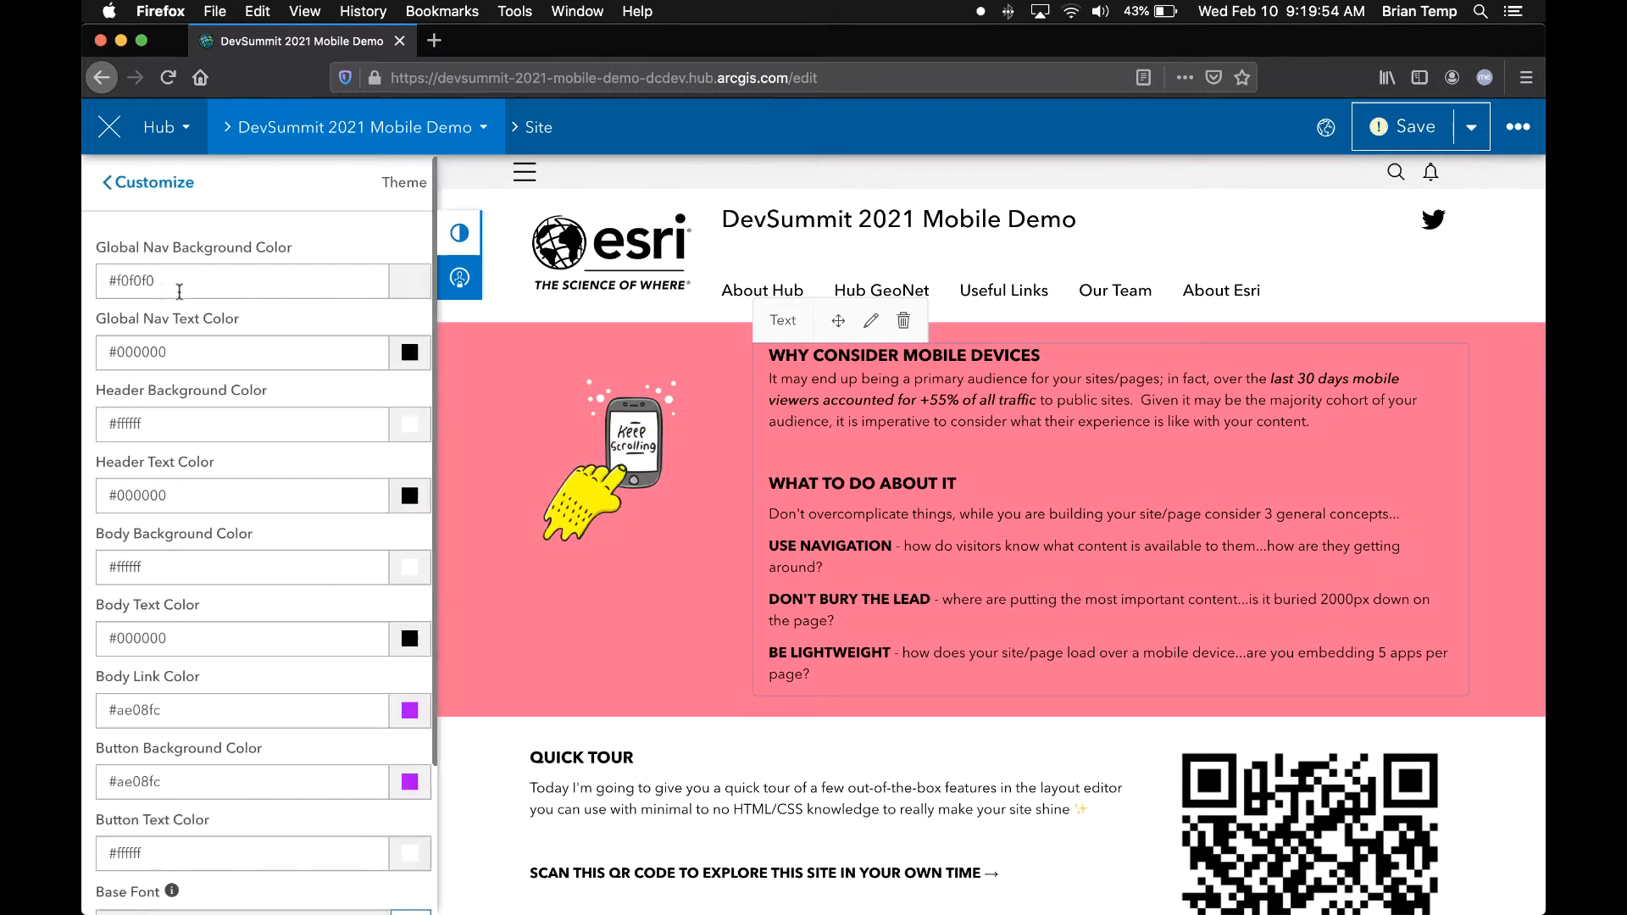
left_click(140, 184)
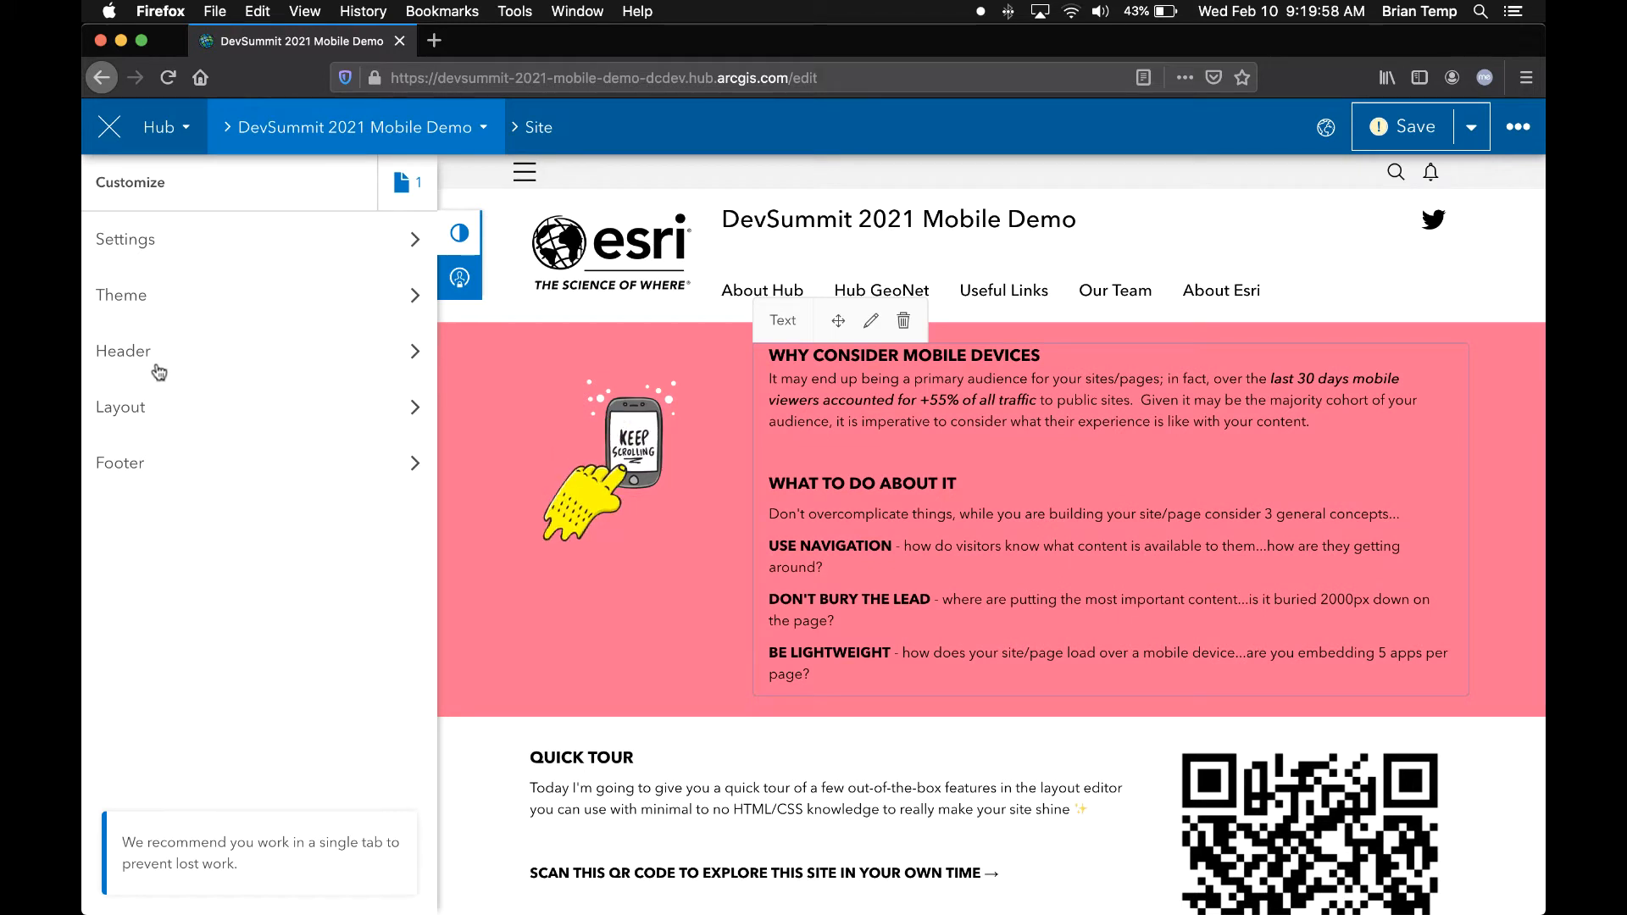
left_click(170, 301)
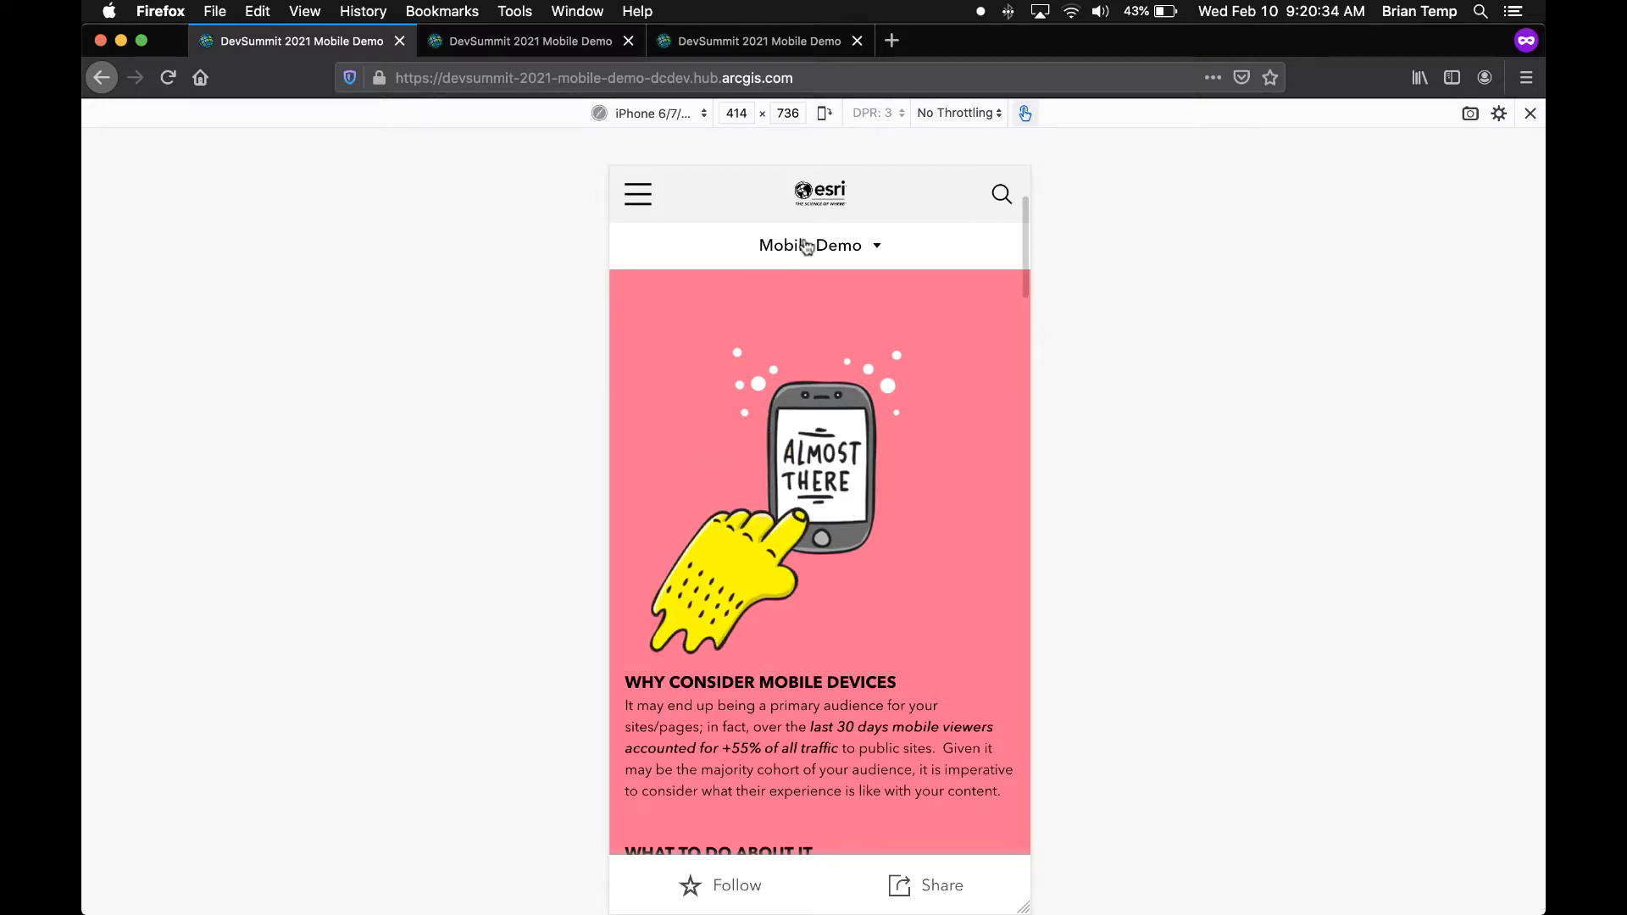
- Inspect the collapsed Mobile Demo navigation in the iPhone preview and the More menu in the iPad Mini preview
left_click(879, 248)
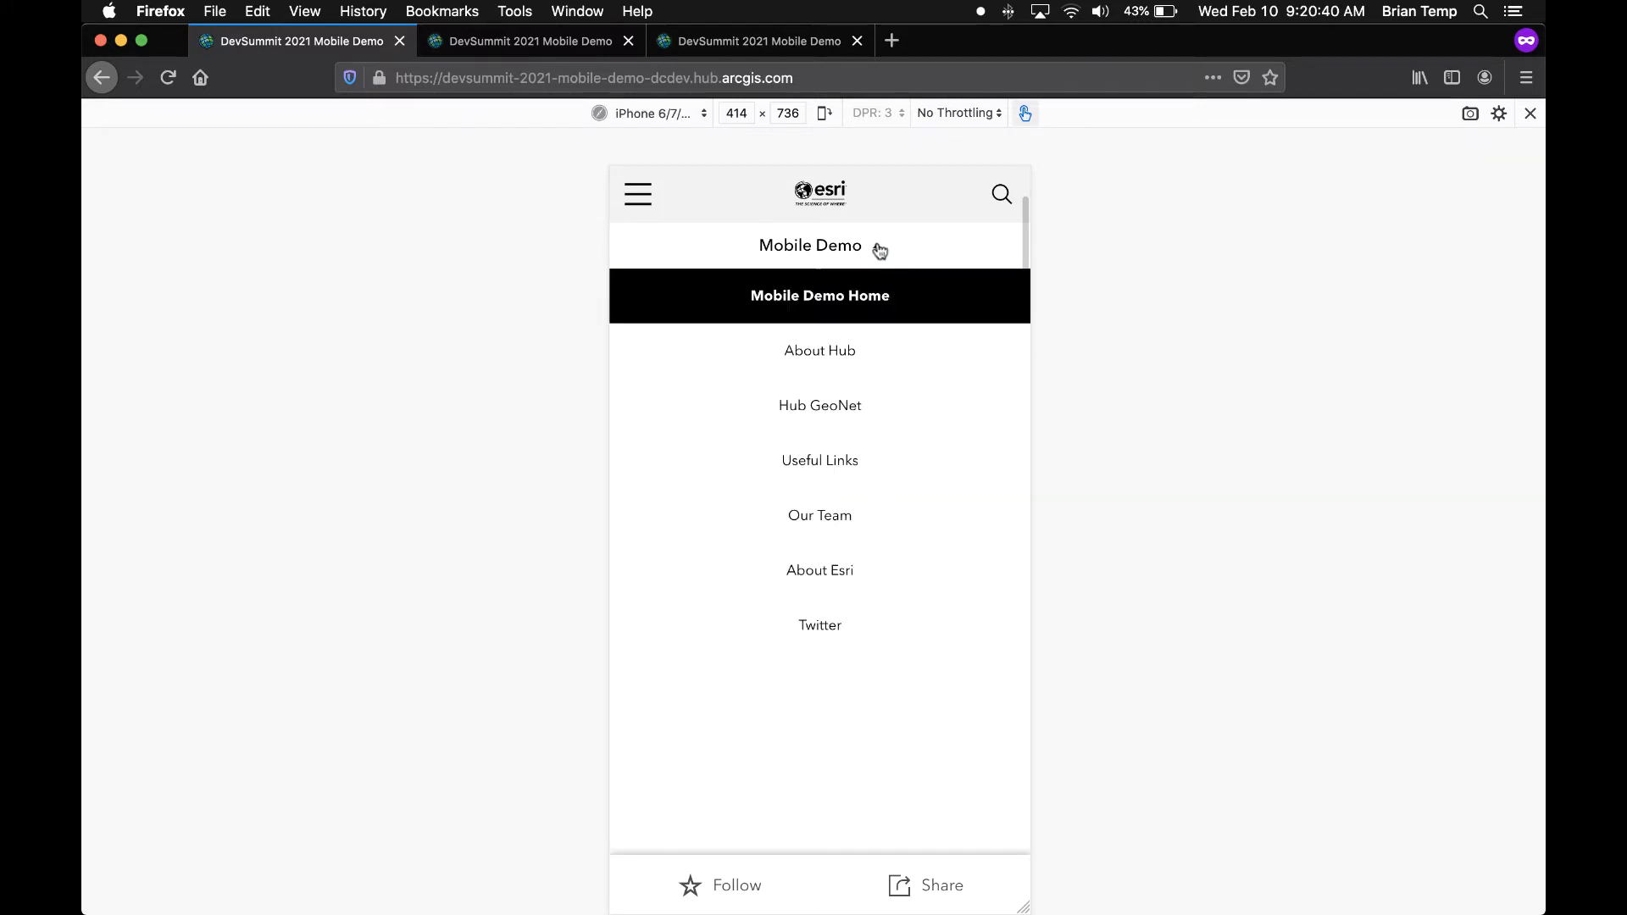
left_click(879, 248)
left_click(573, 38)
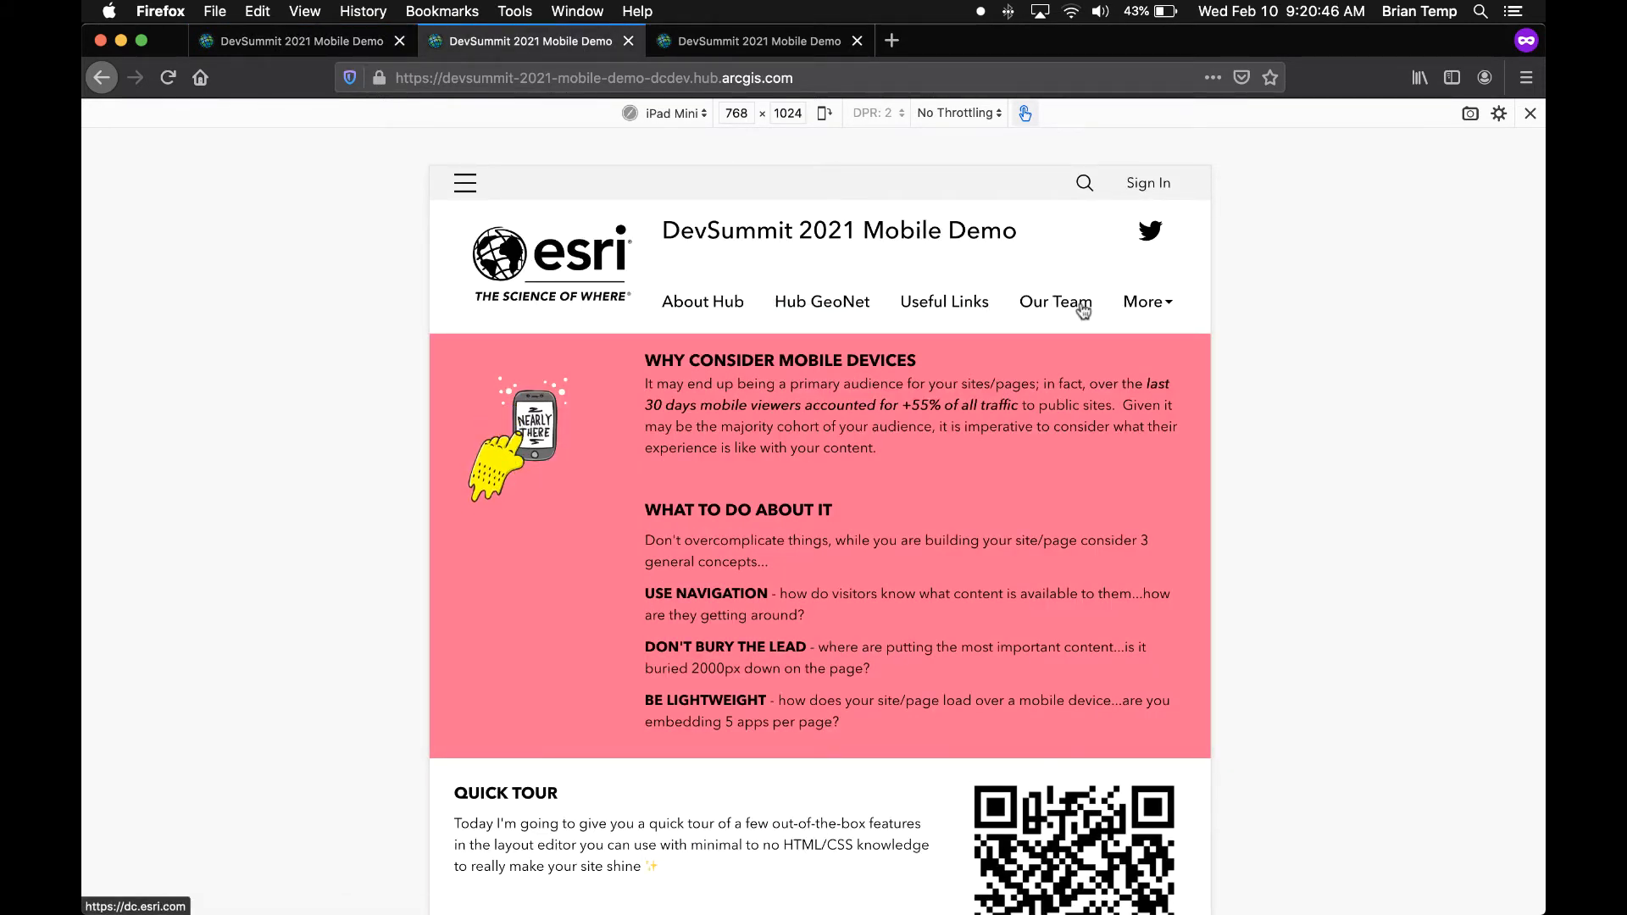
left_click(1157, 310)
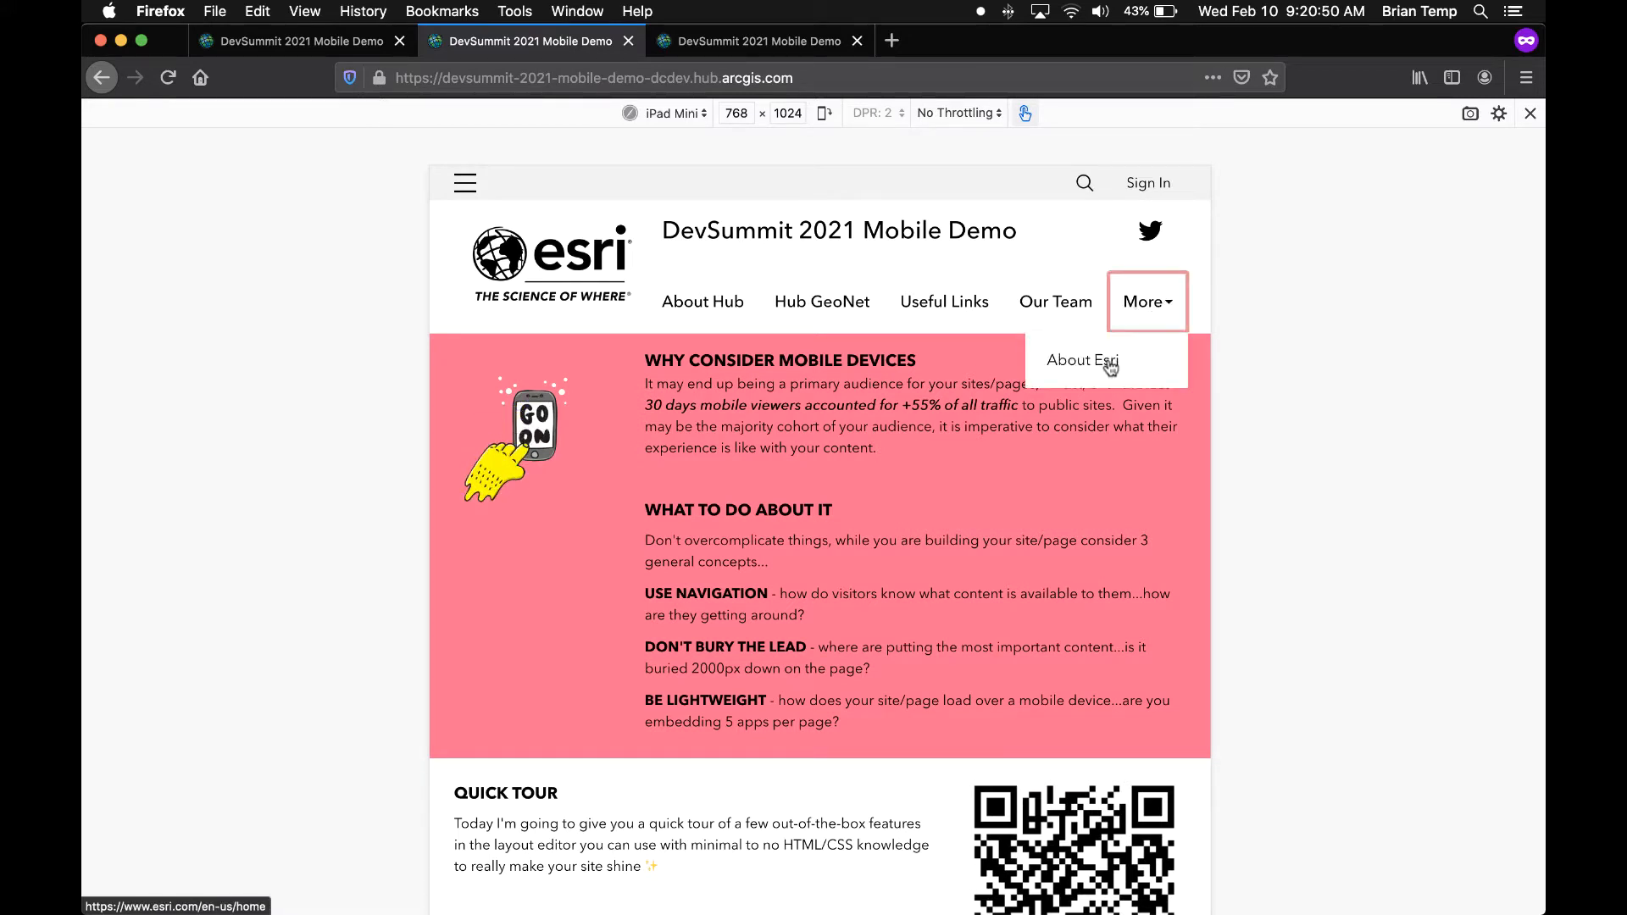
- Narrow the tablet preview to 632 px, widen it to 786 px, and return to the iPhone preview
left_click_drag(1210, 316, 1141, 317)
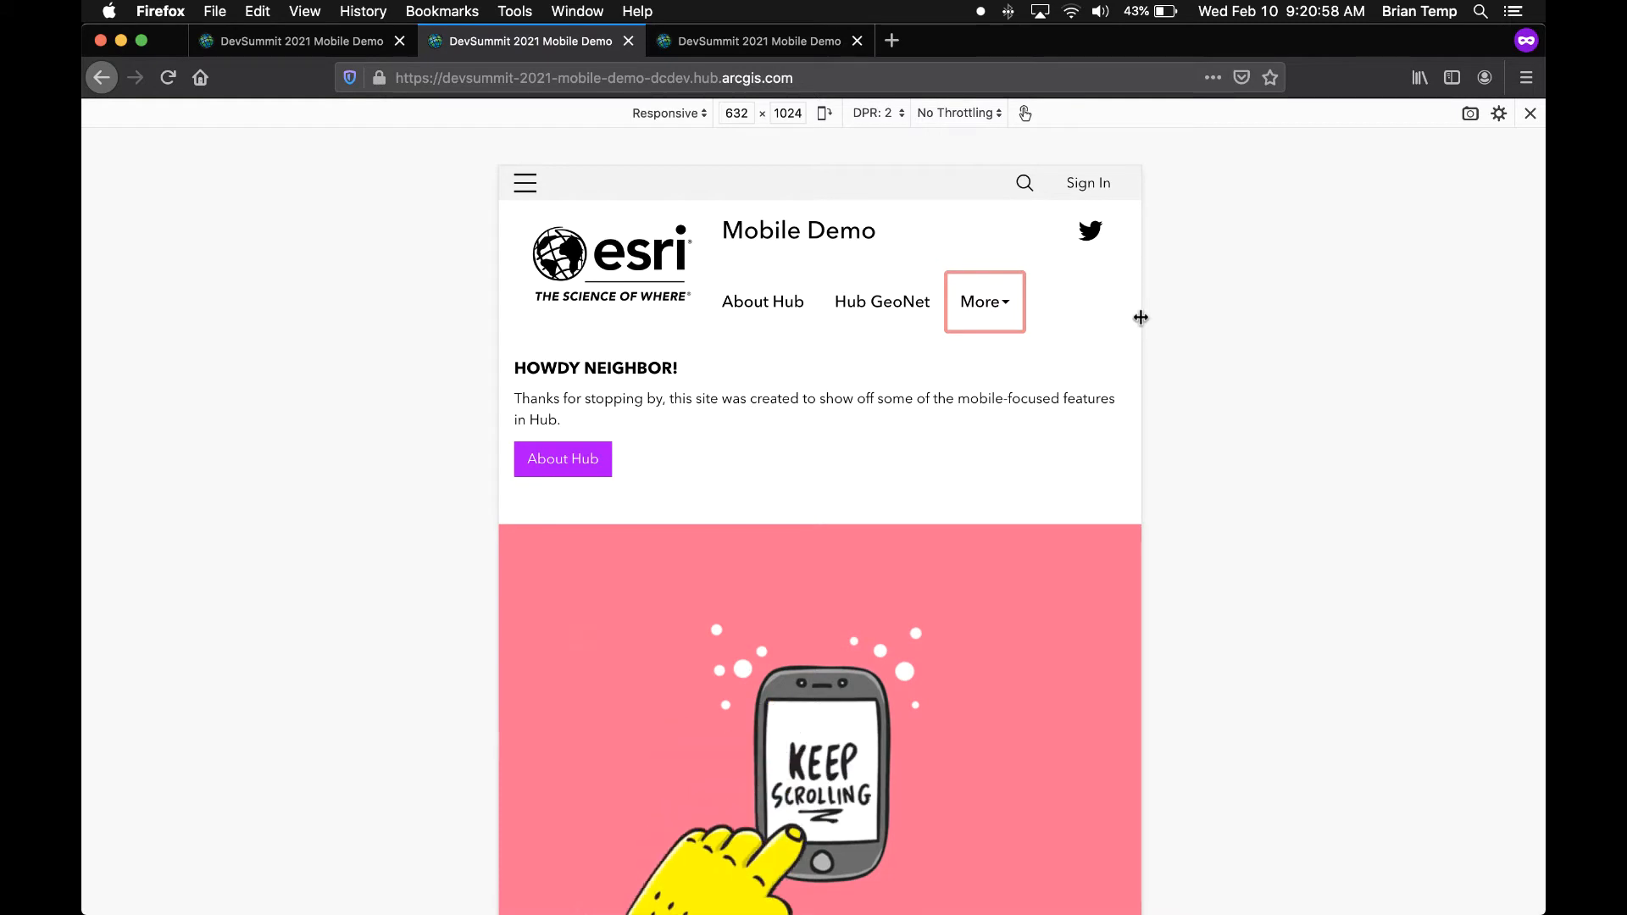
left_click_drag(1141, 317, 1219, 324)
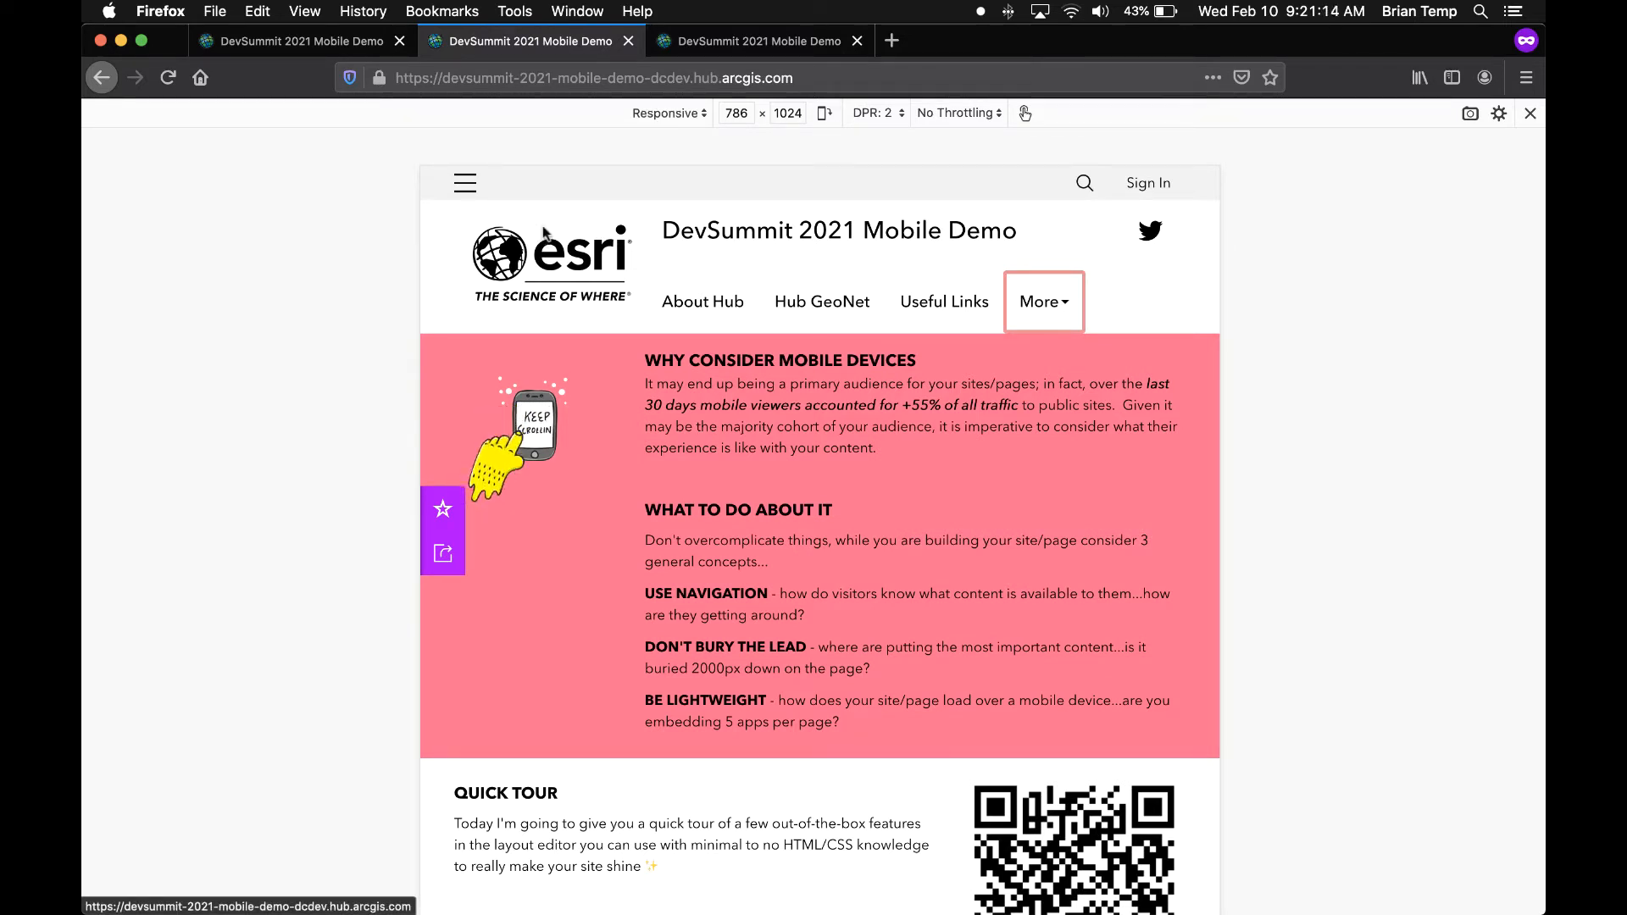
left_click(356, 42)
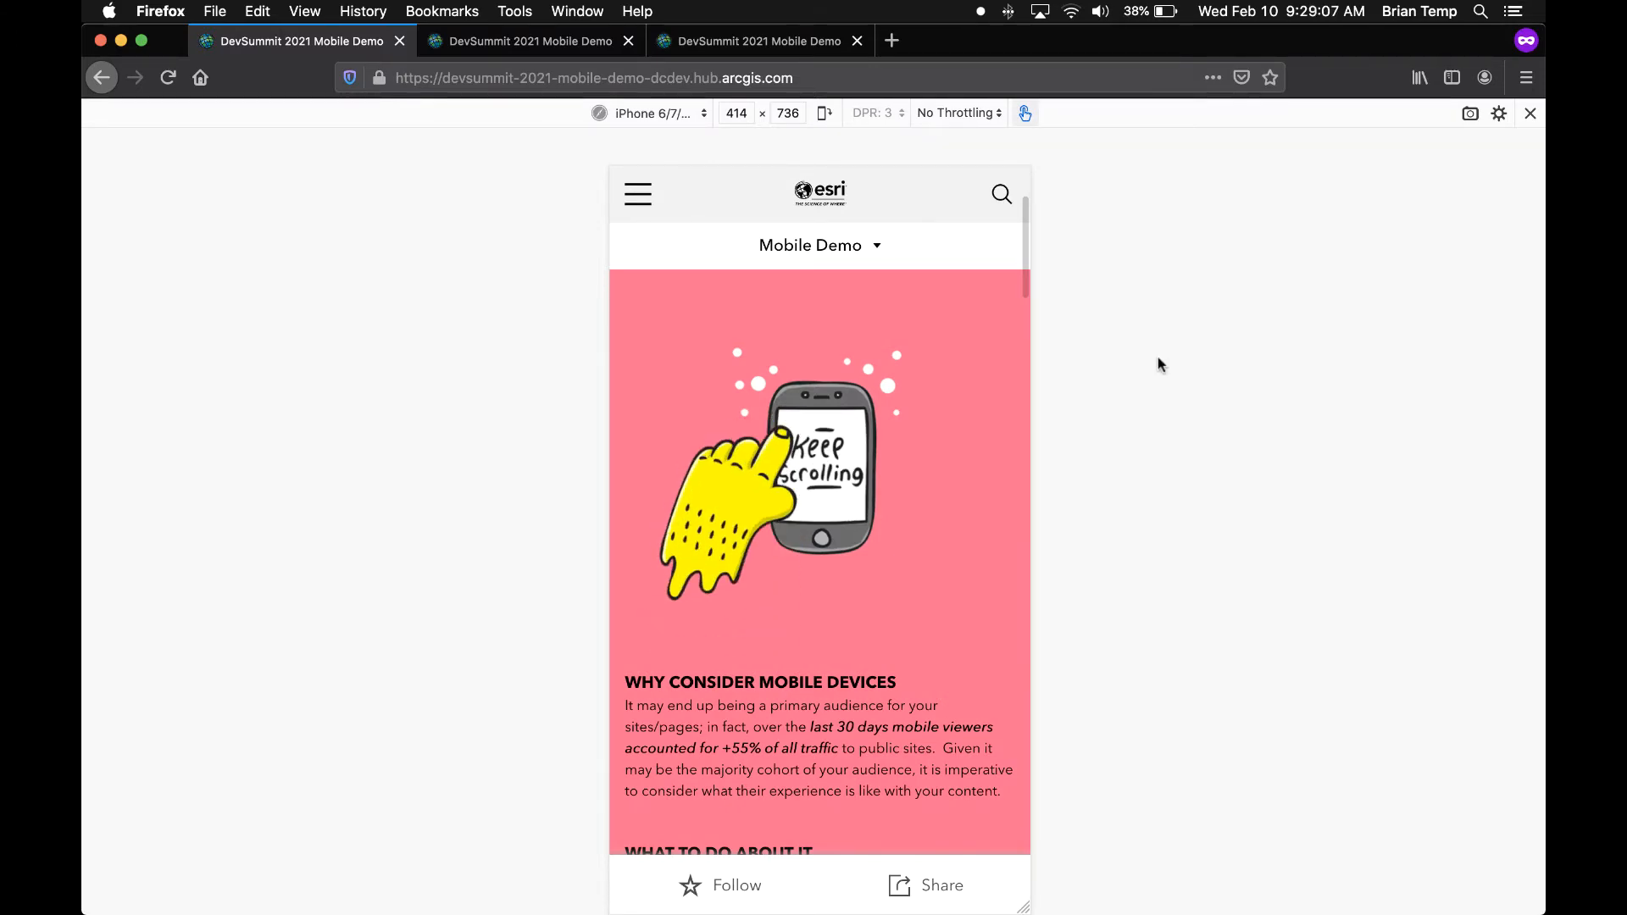
- Return to the site editor, open the settings of the "Let's hide some stuff" row and select its Row CSS Class value
key("ctrl+Right")
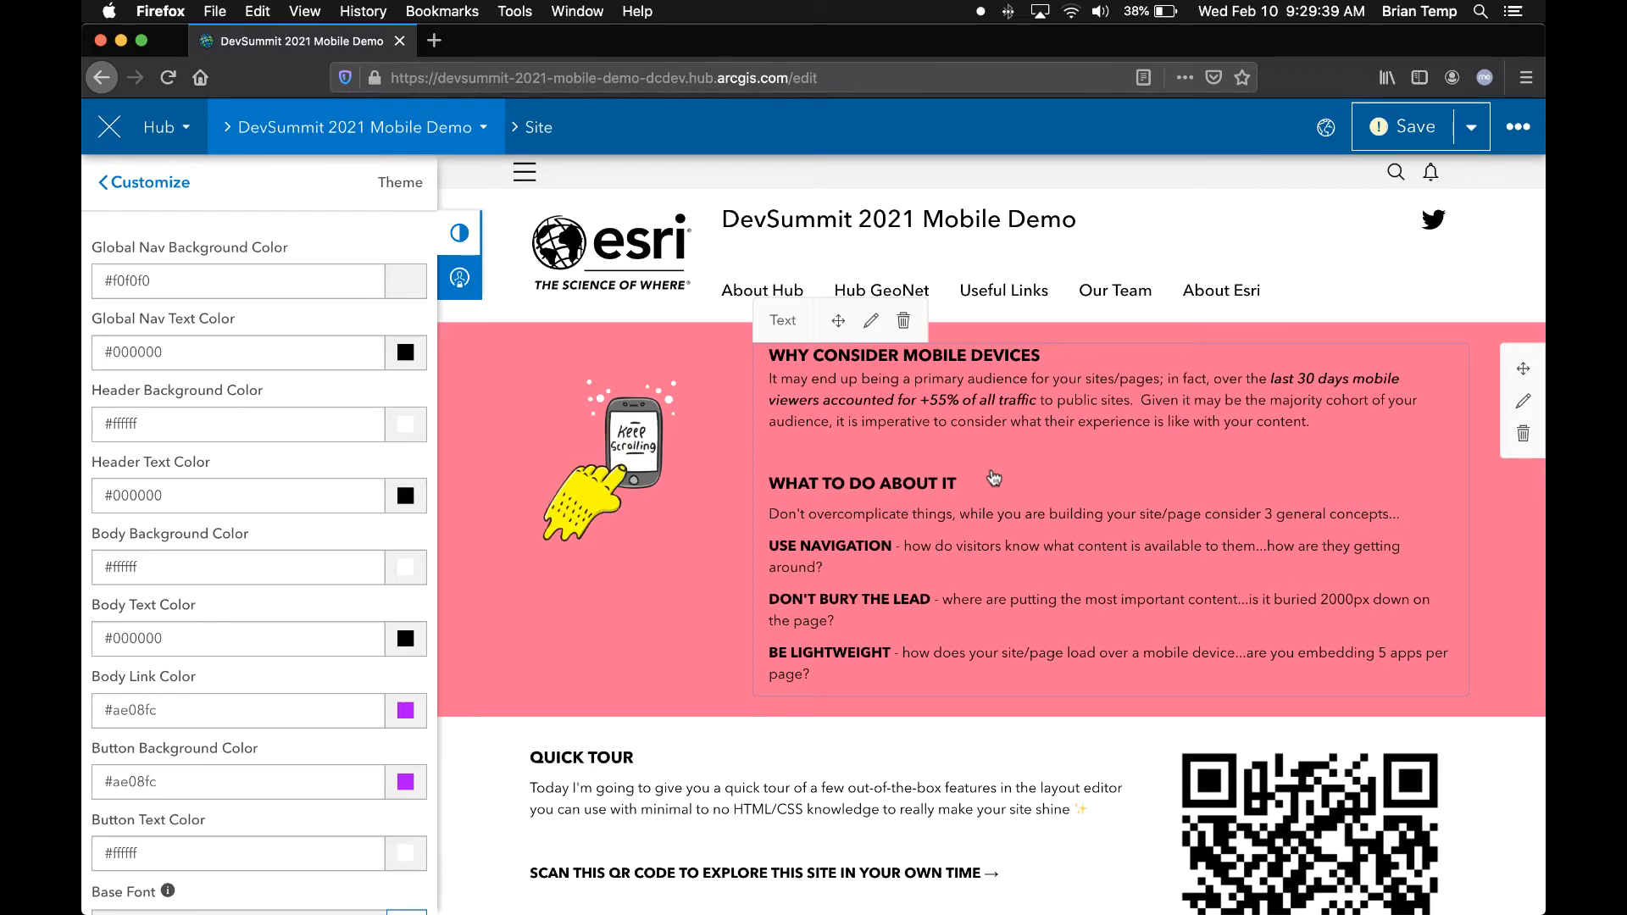
scroll(993, 479, "down", 3)
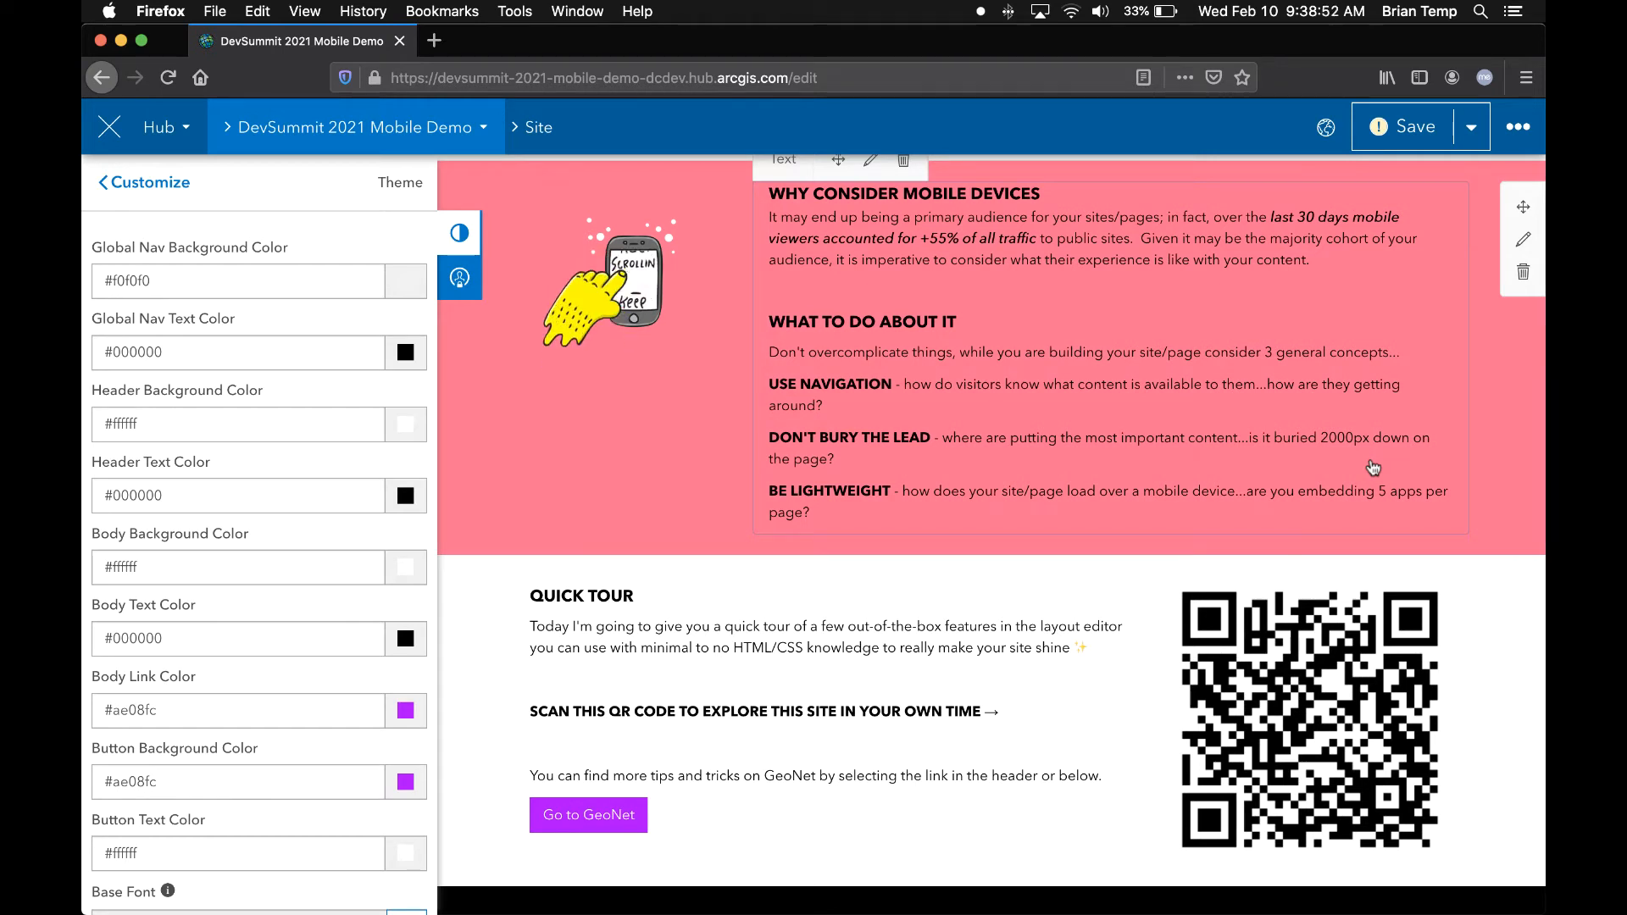
scroll(1372, 467, "down", 5)
scroll(1370, 459, "down", 4)
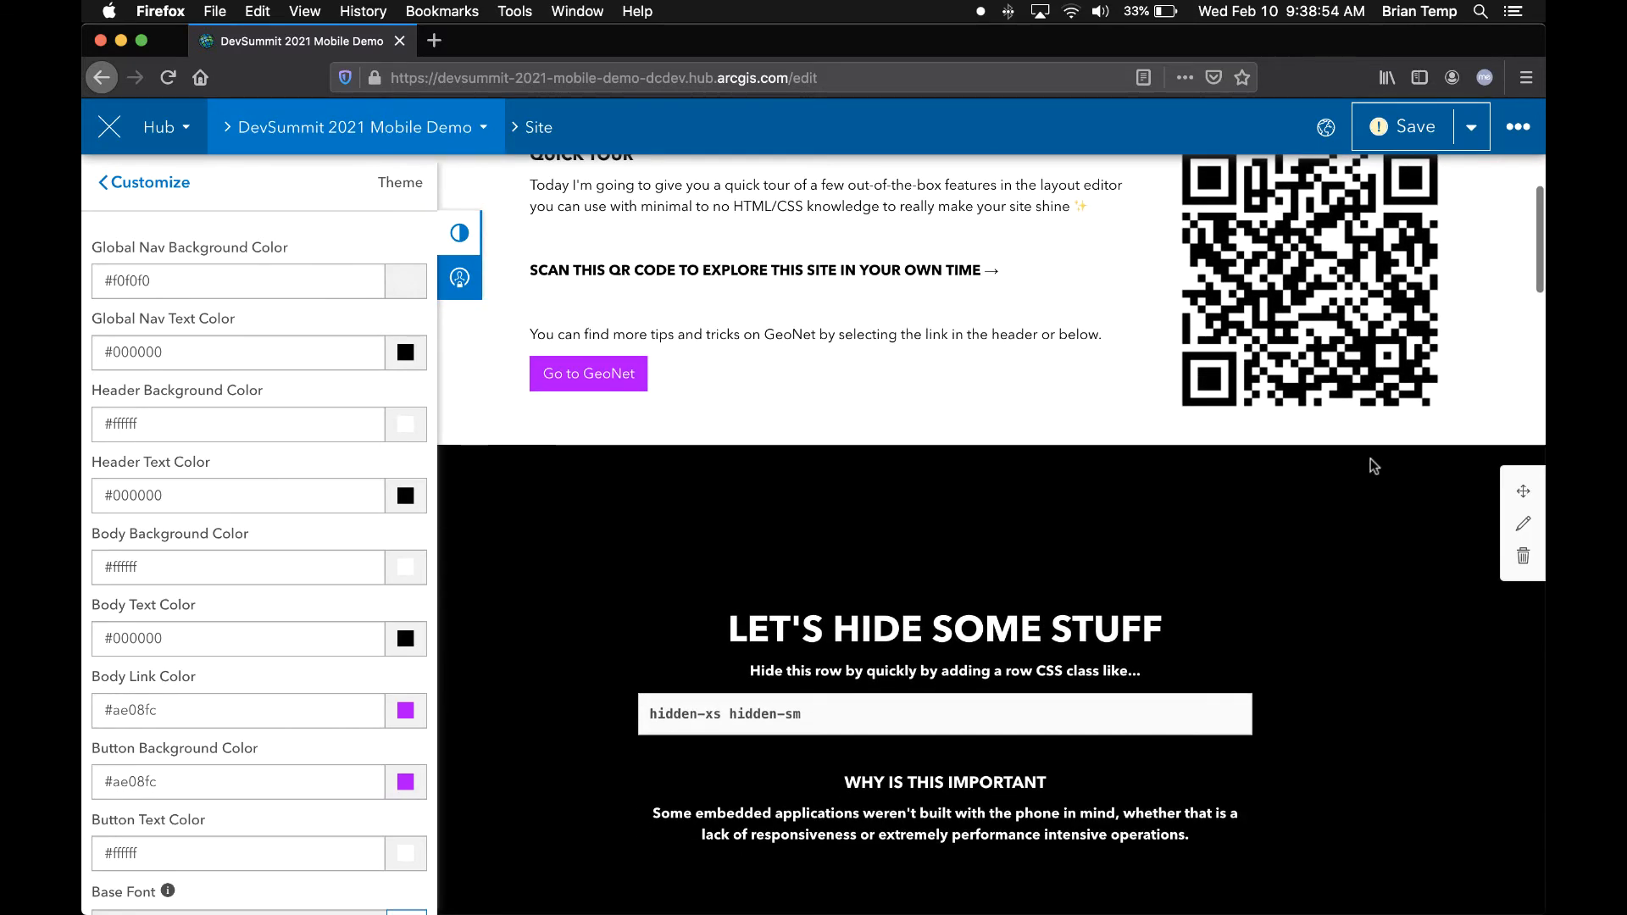
scroll(1320, 754, "down", 1)
scroll(1320, 754, "down", 1)
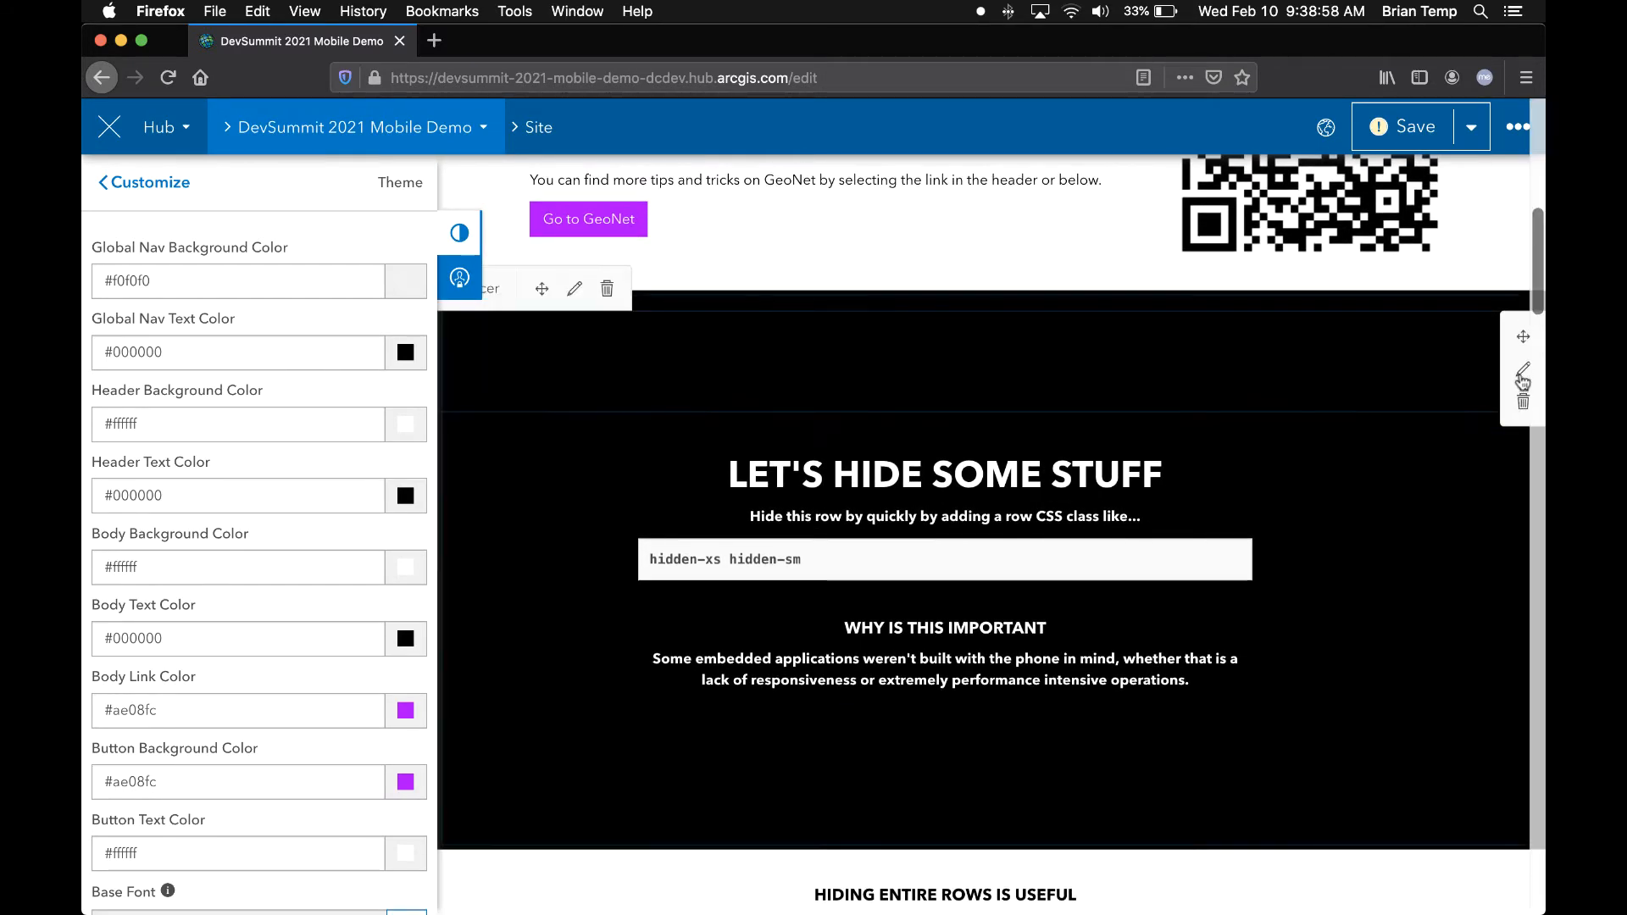
left_click(1523, 369)
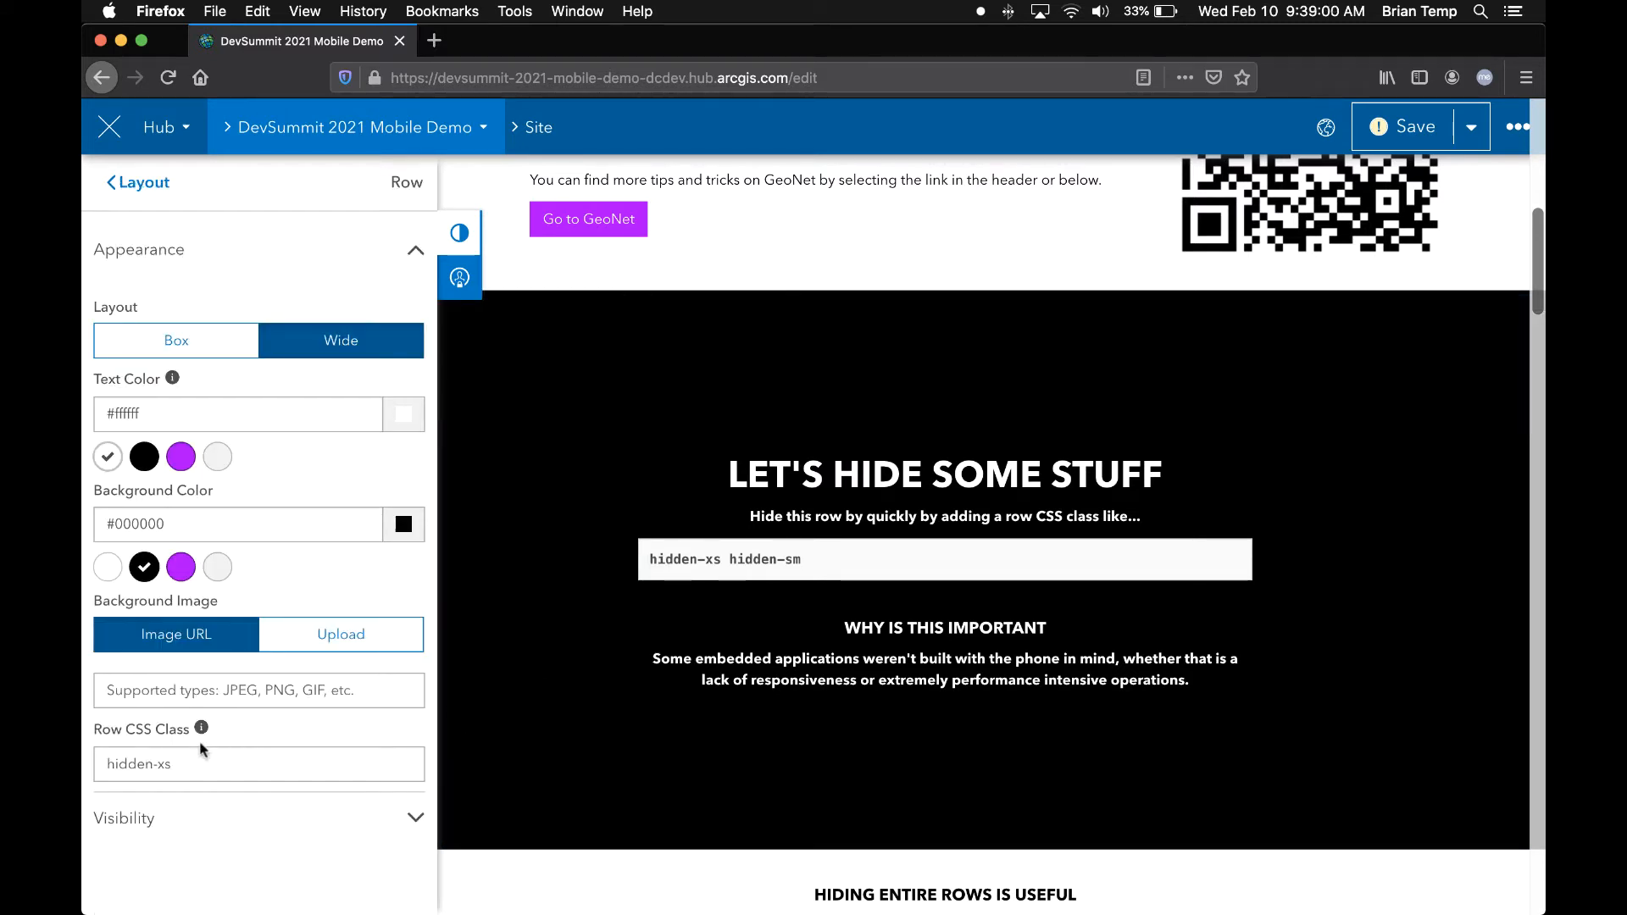
triple_click(107, 765)
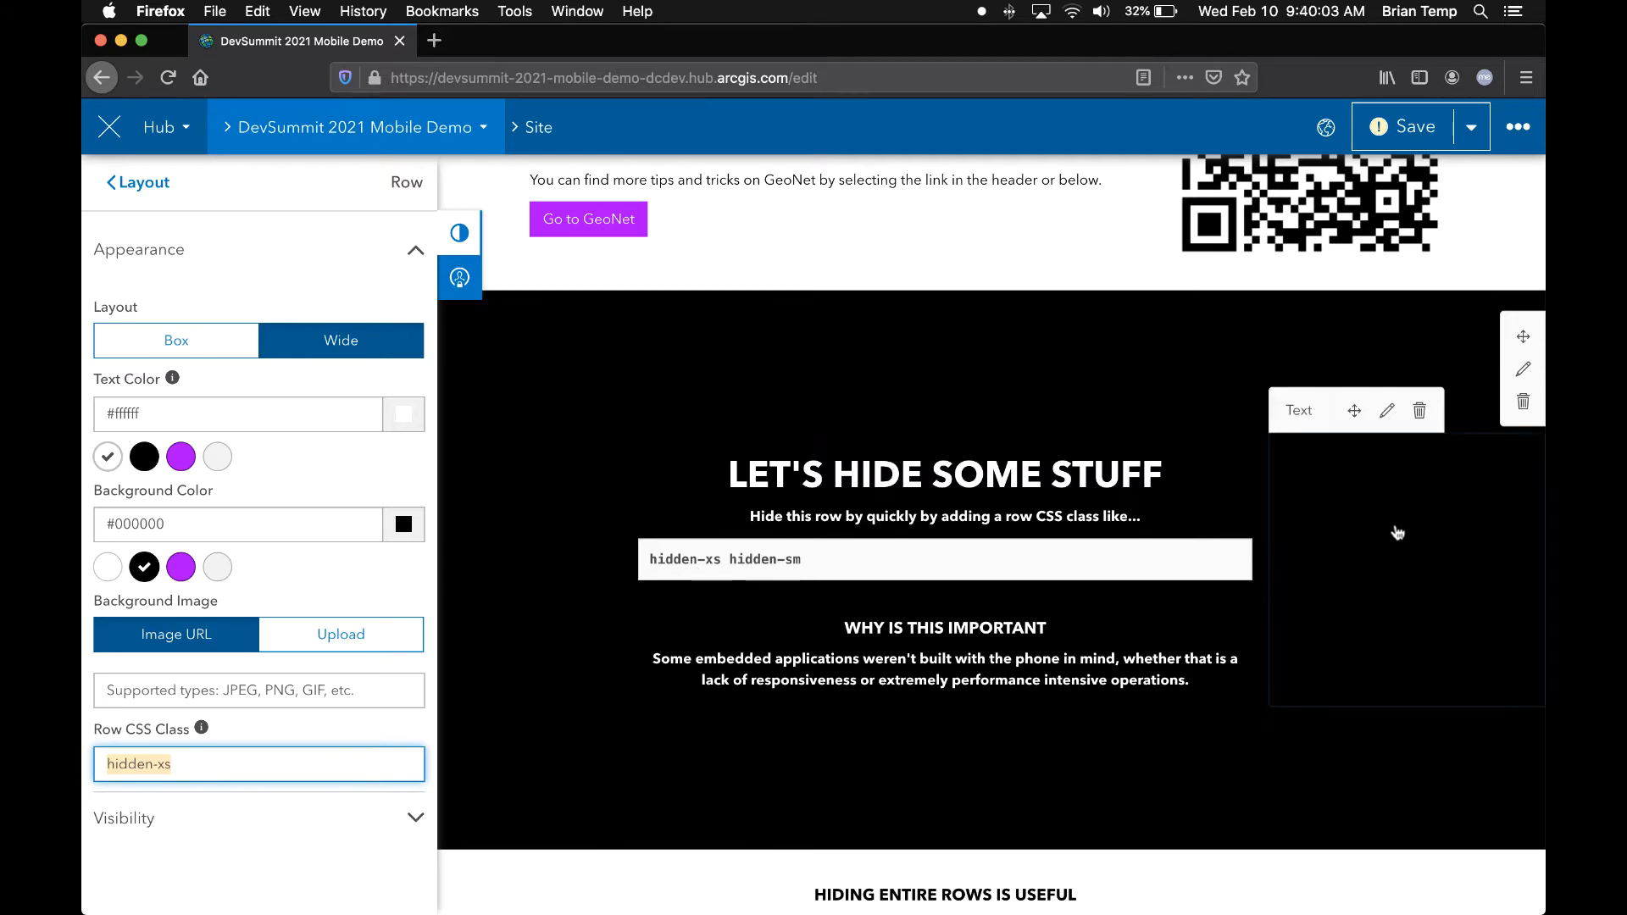
- Open the settings of the row with "Hiding entire rows is useful" and select its Row CSS Class value
scroll(1398, 534, "down", 10)
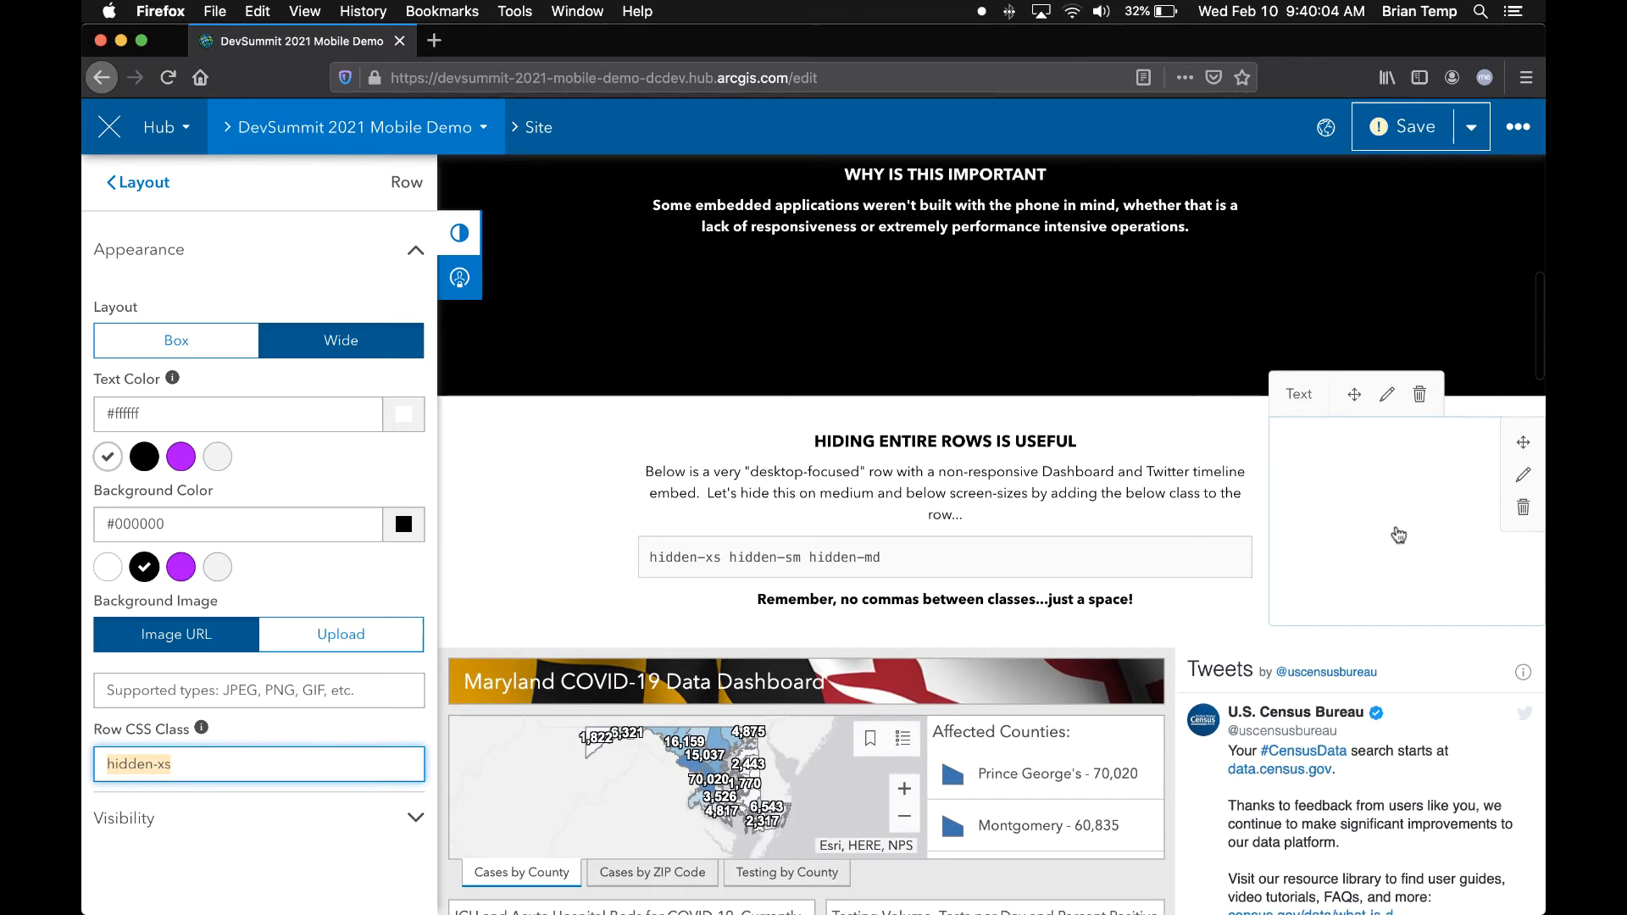
scroll(1398, 534, "down", 5)
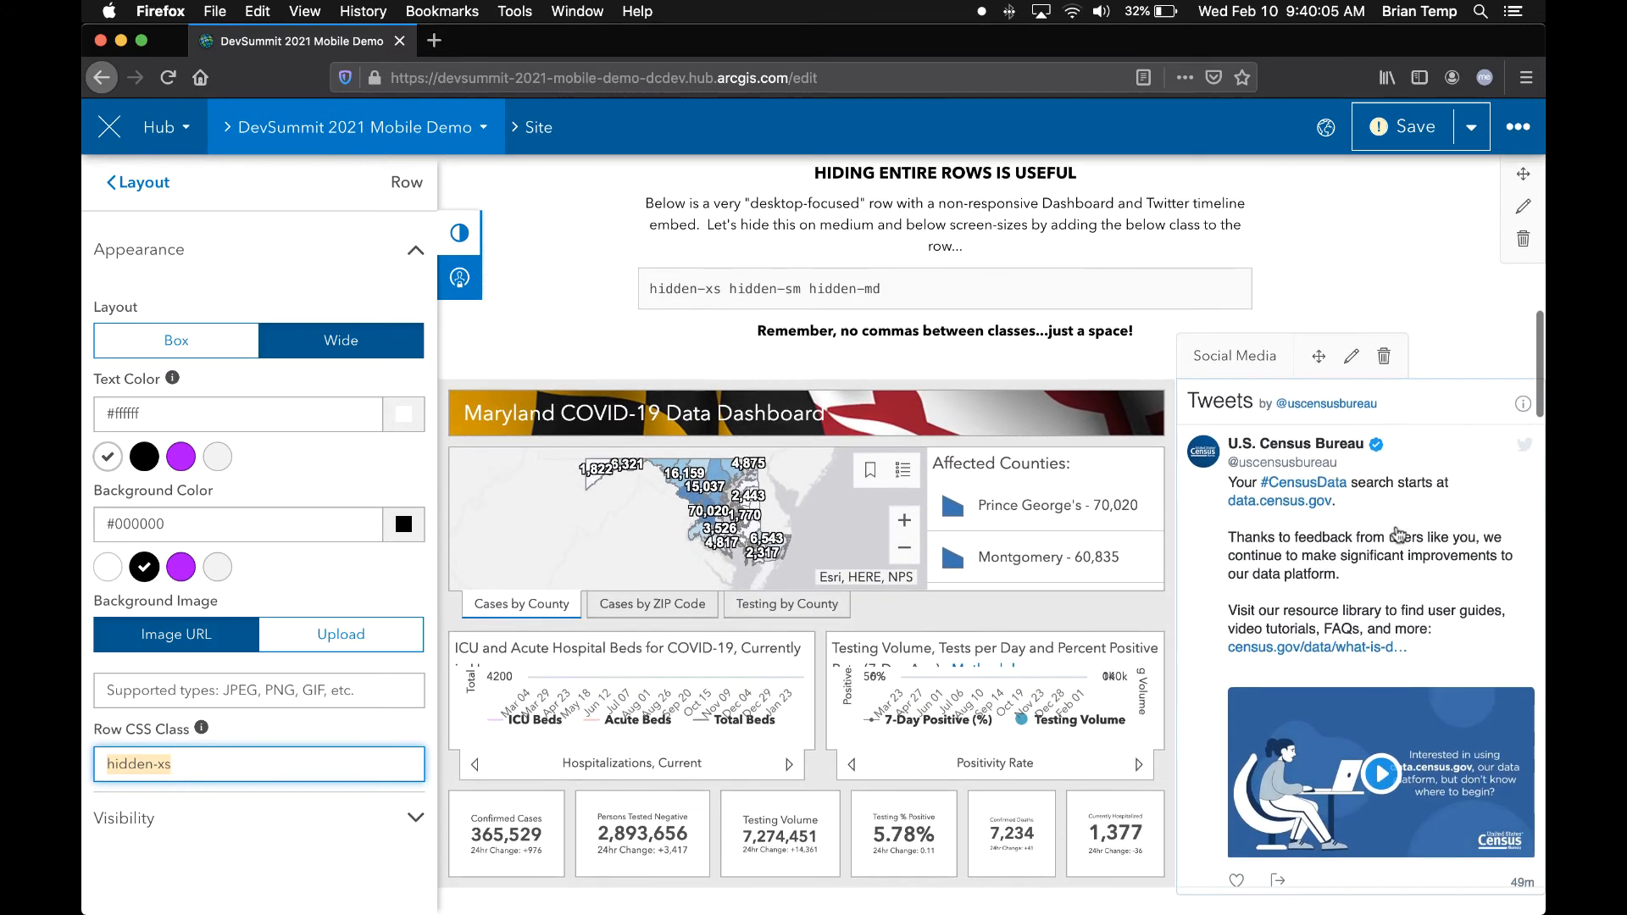
scroll(1398, 533, "up", 1)
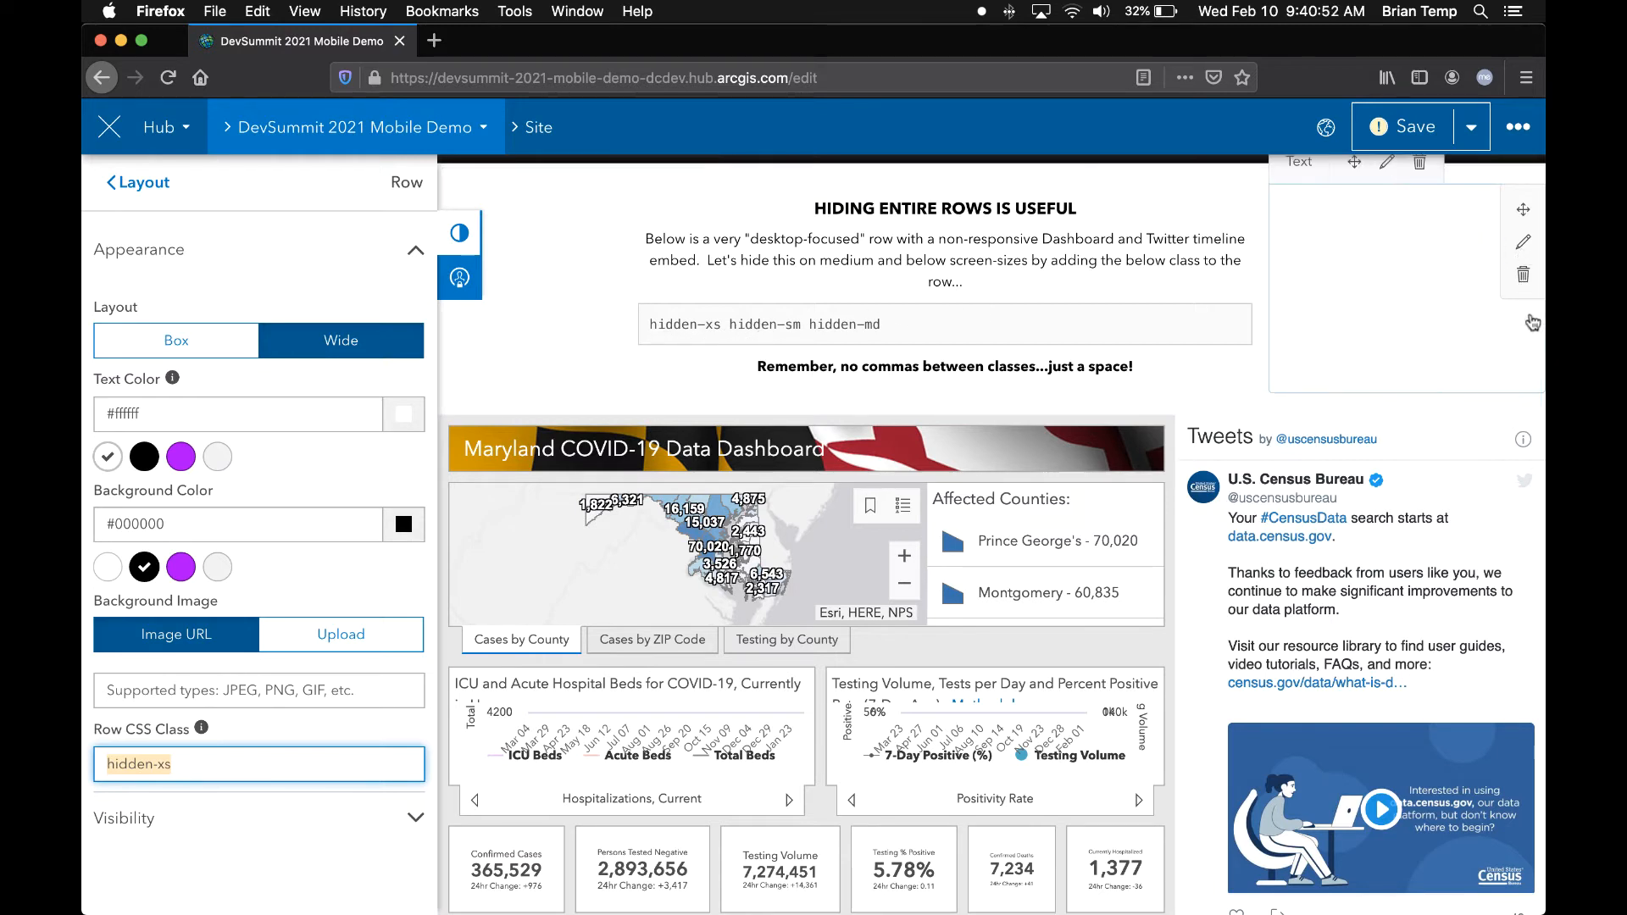
left_click(1522, 243)
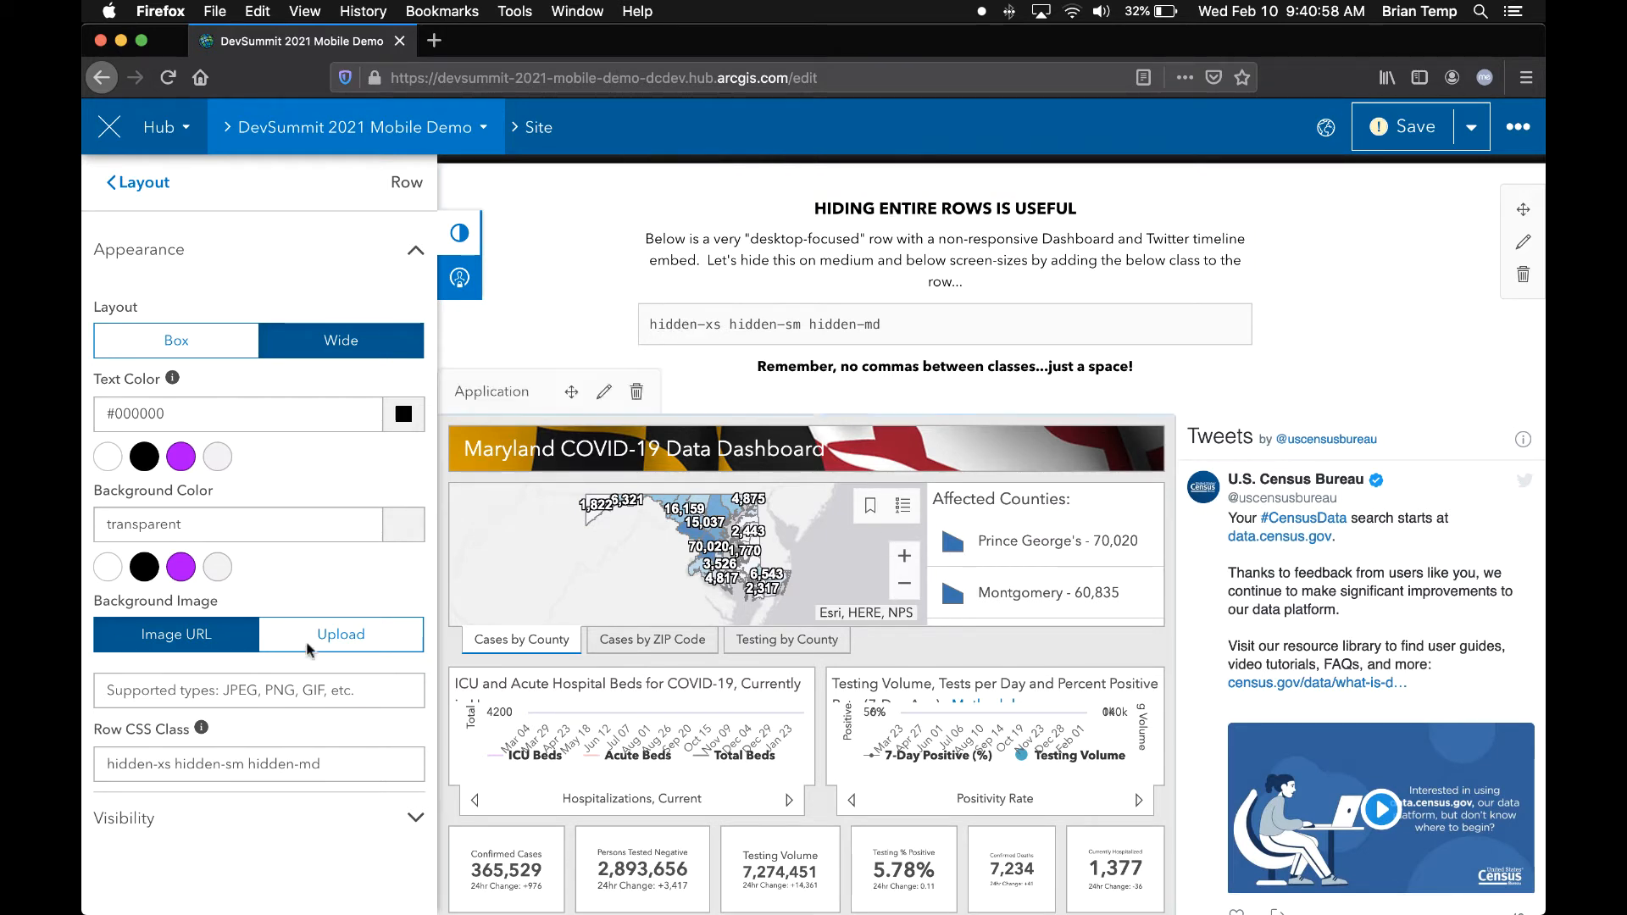
triple_click(263, 766)
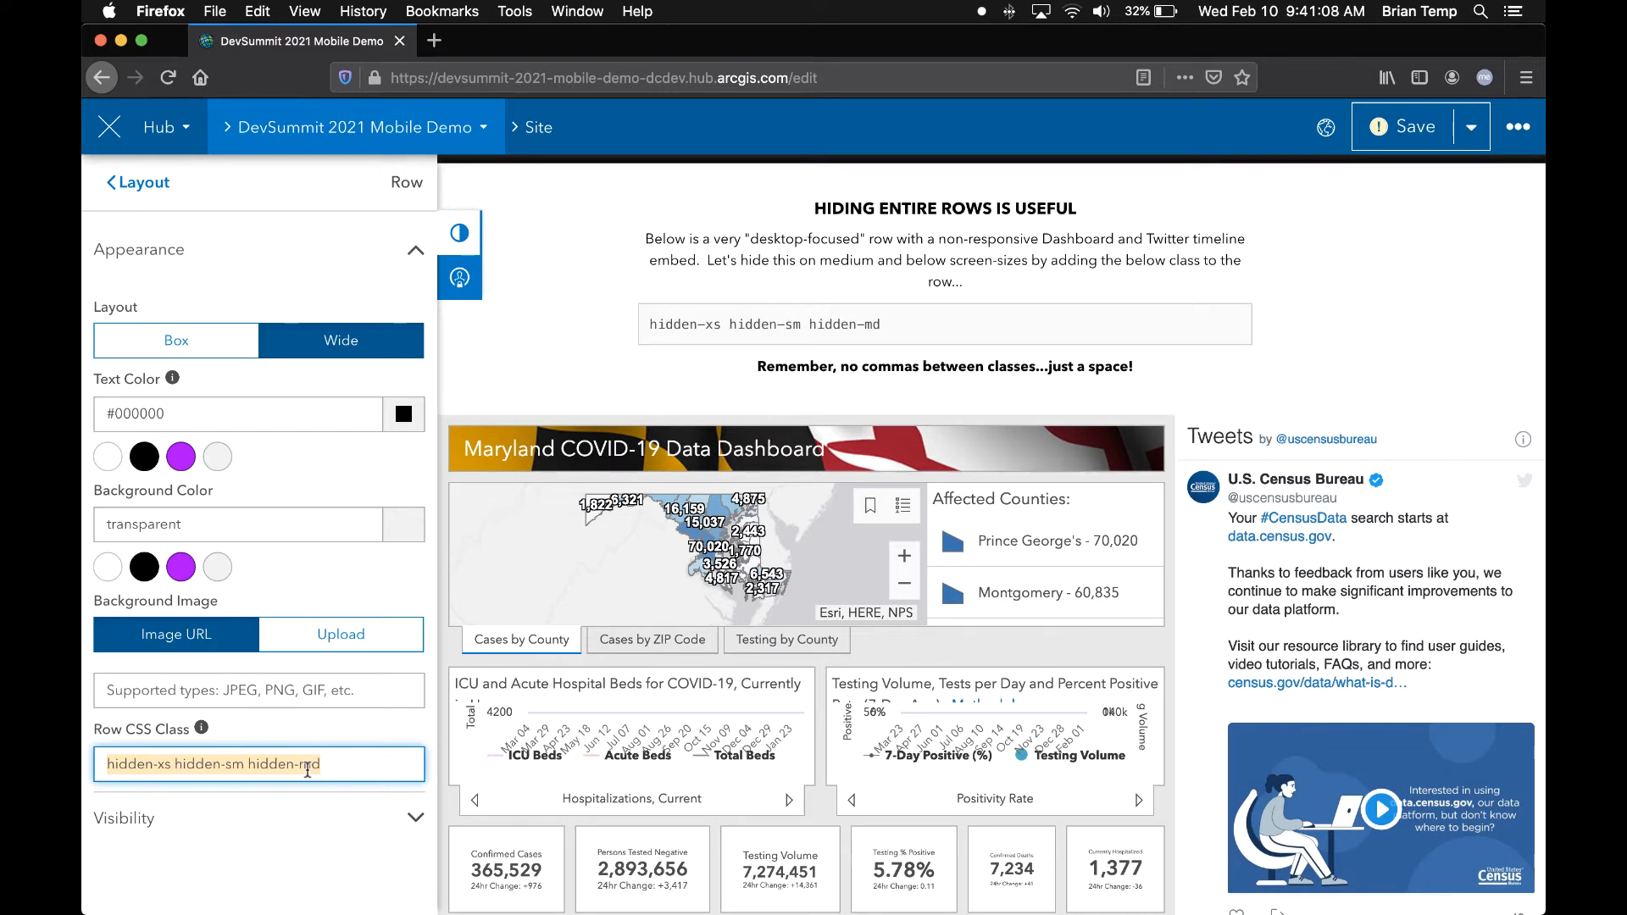
- Open the settings of the iframe card with the Maryland COVID-19 dashboard under "Build mobile versions of apps"
scroll(1205, 332, "down", 4)
scroll(1205, 331, "down", 2)
mouse_move(1129, 555)
scroll(1130, 555, "down", 2)
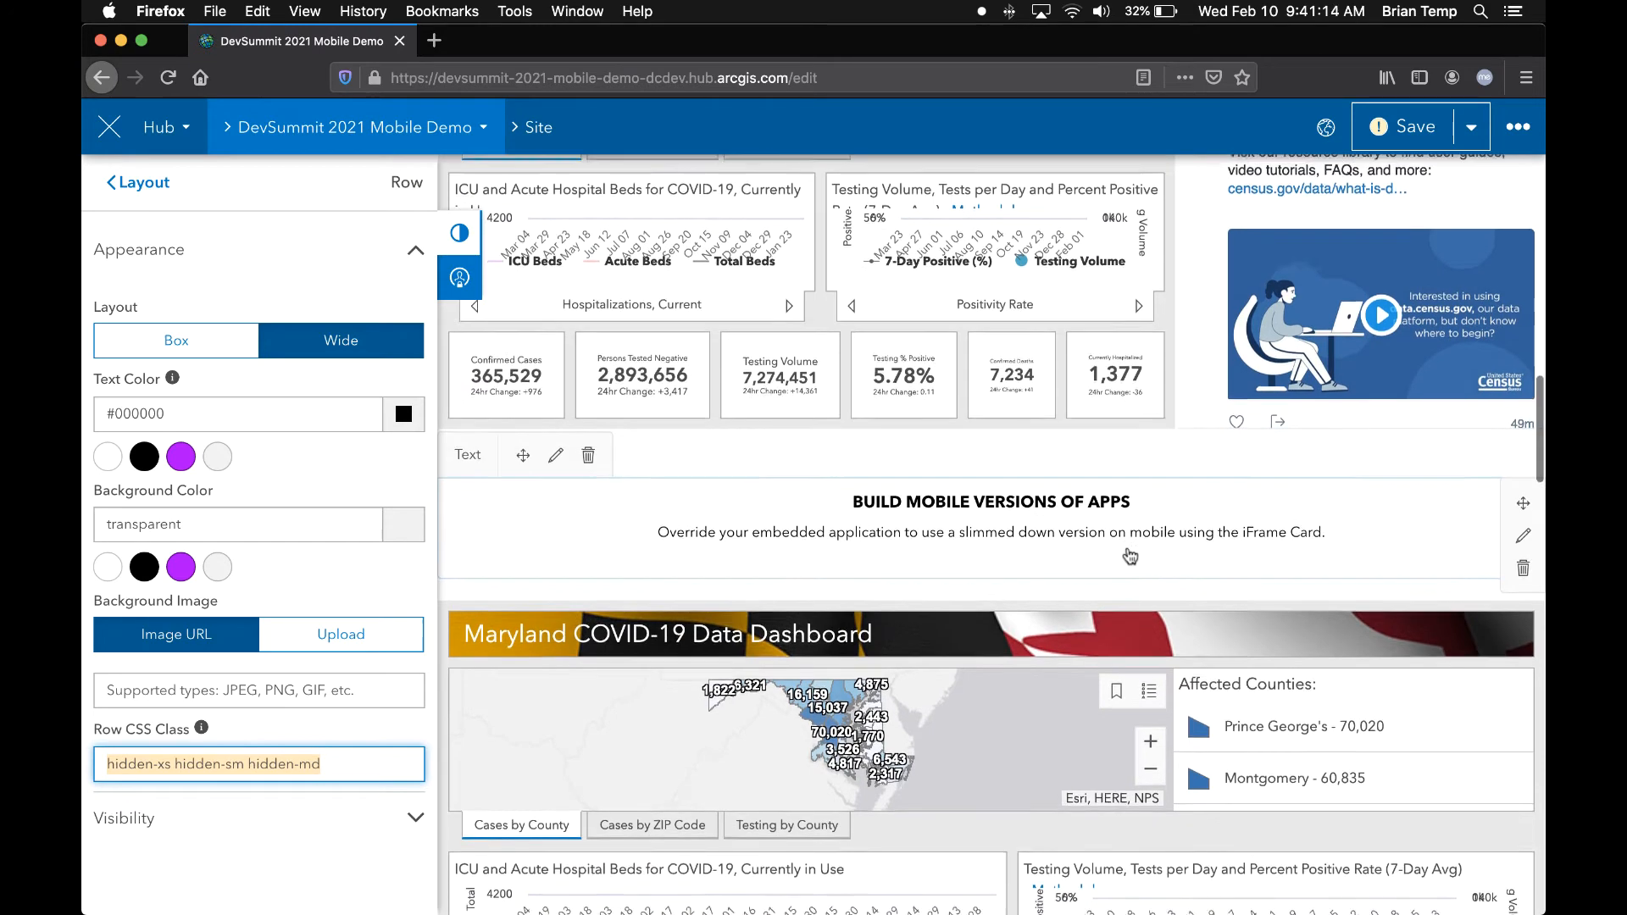
scroll(1129, 555, "down", 2)
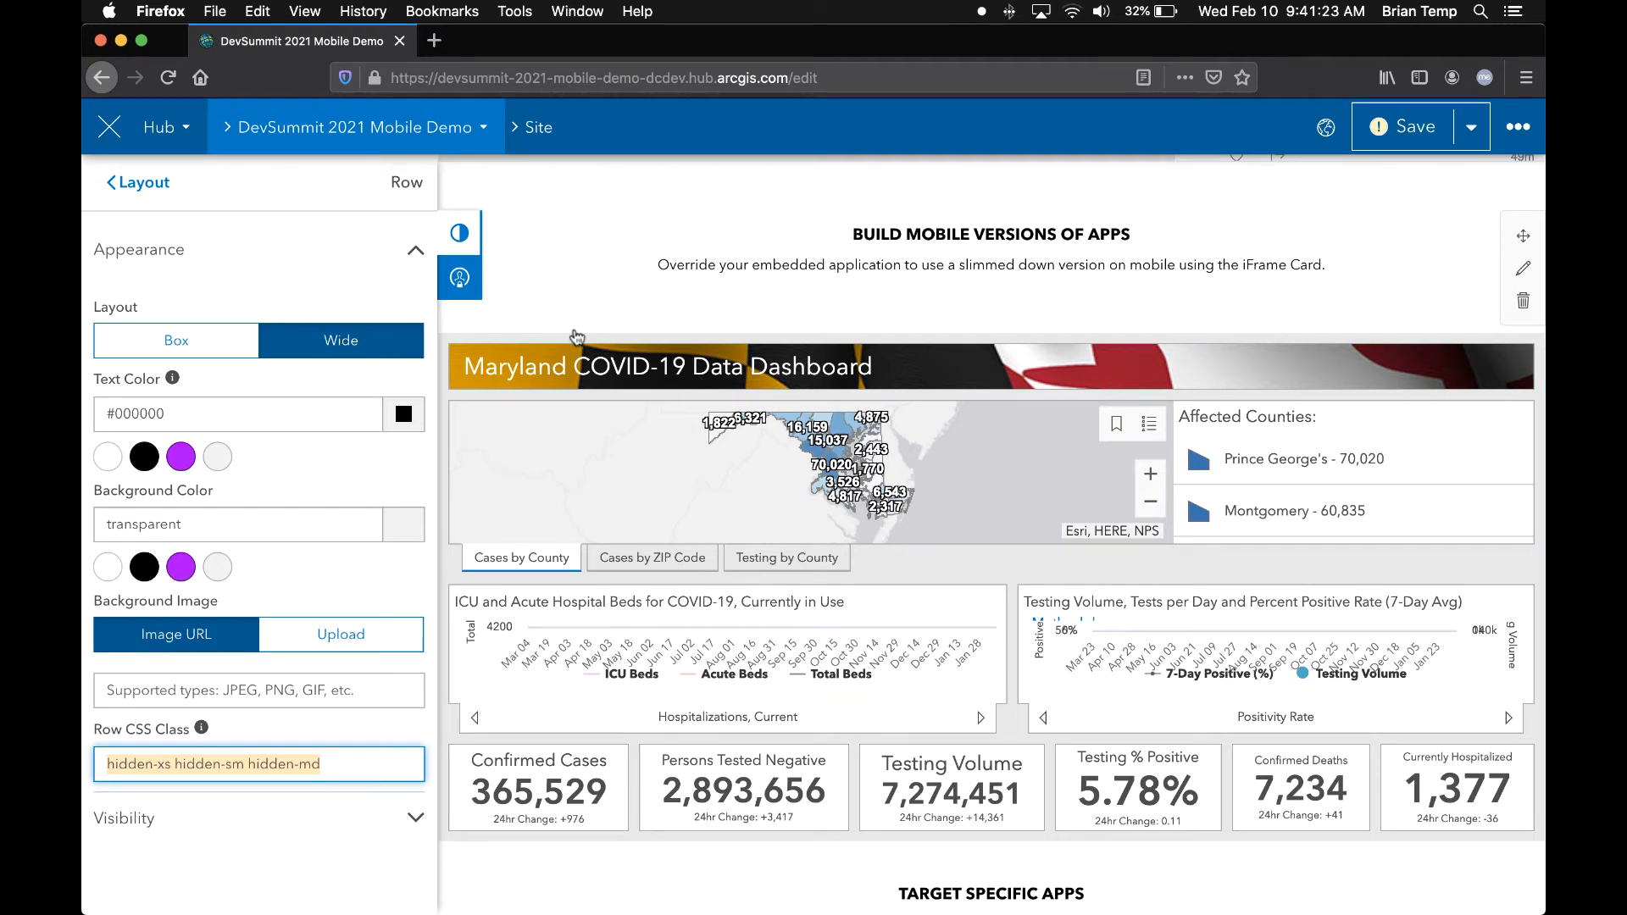
left_click(572, 313)
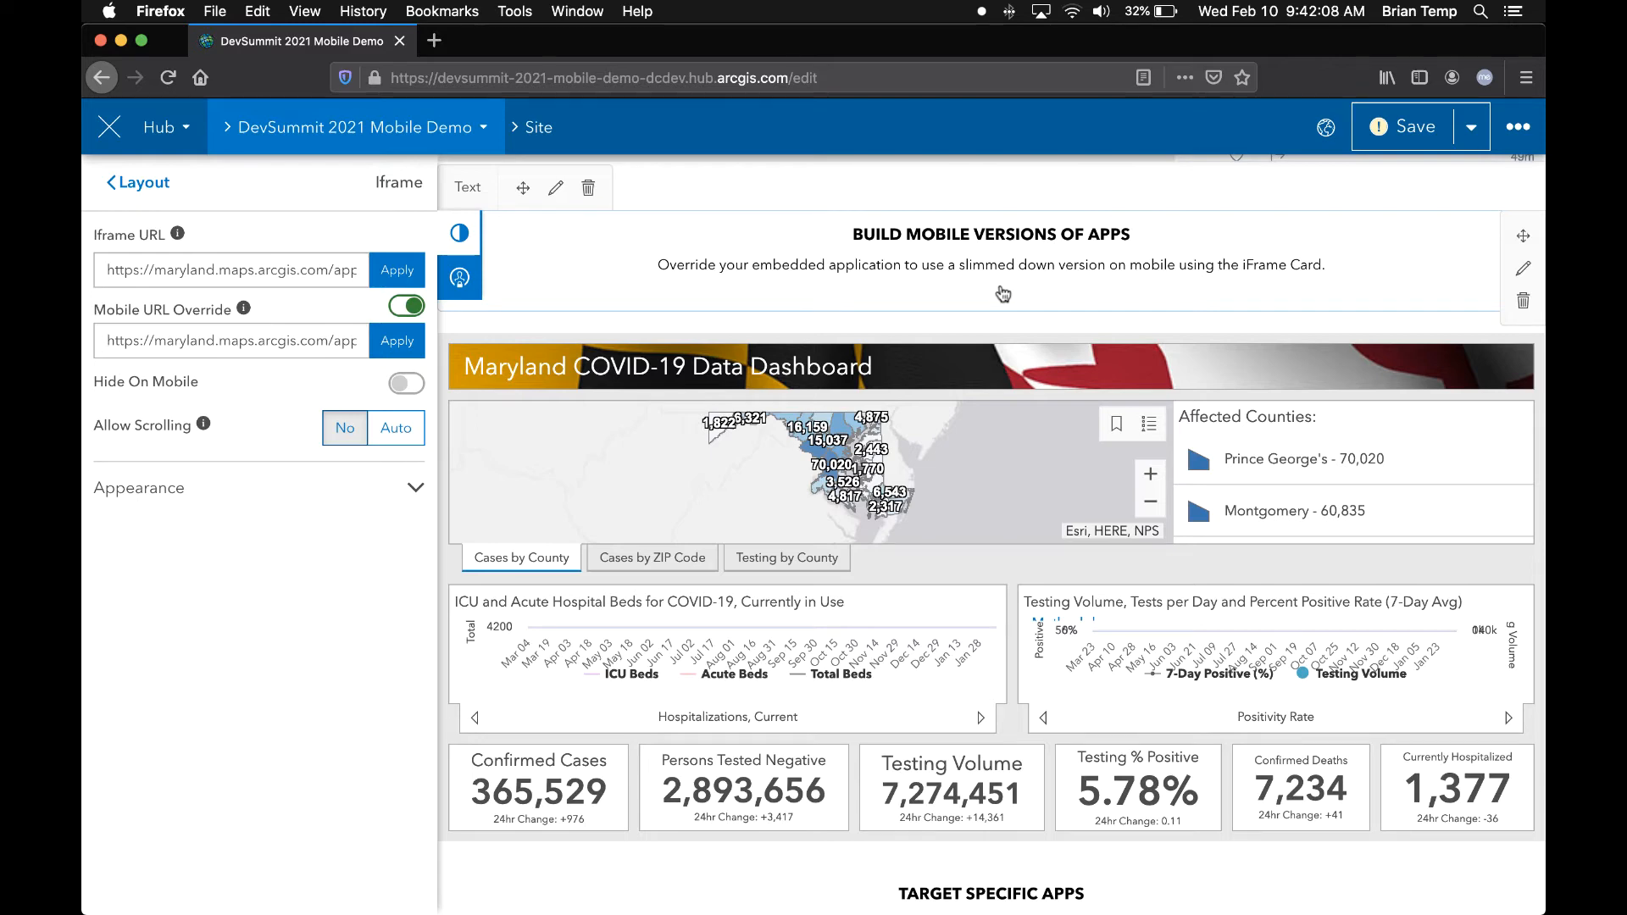
- Switch to the iPhone preview and examine the mobile version of the Maryland COVID-19 dashboard under "Build mobile versions of apps"
key("ctrl+Left")
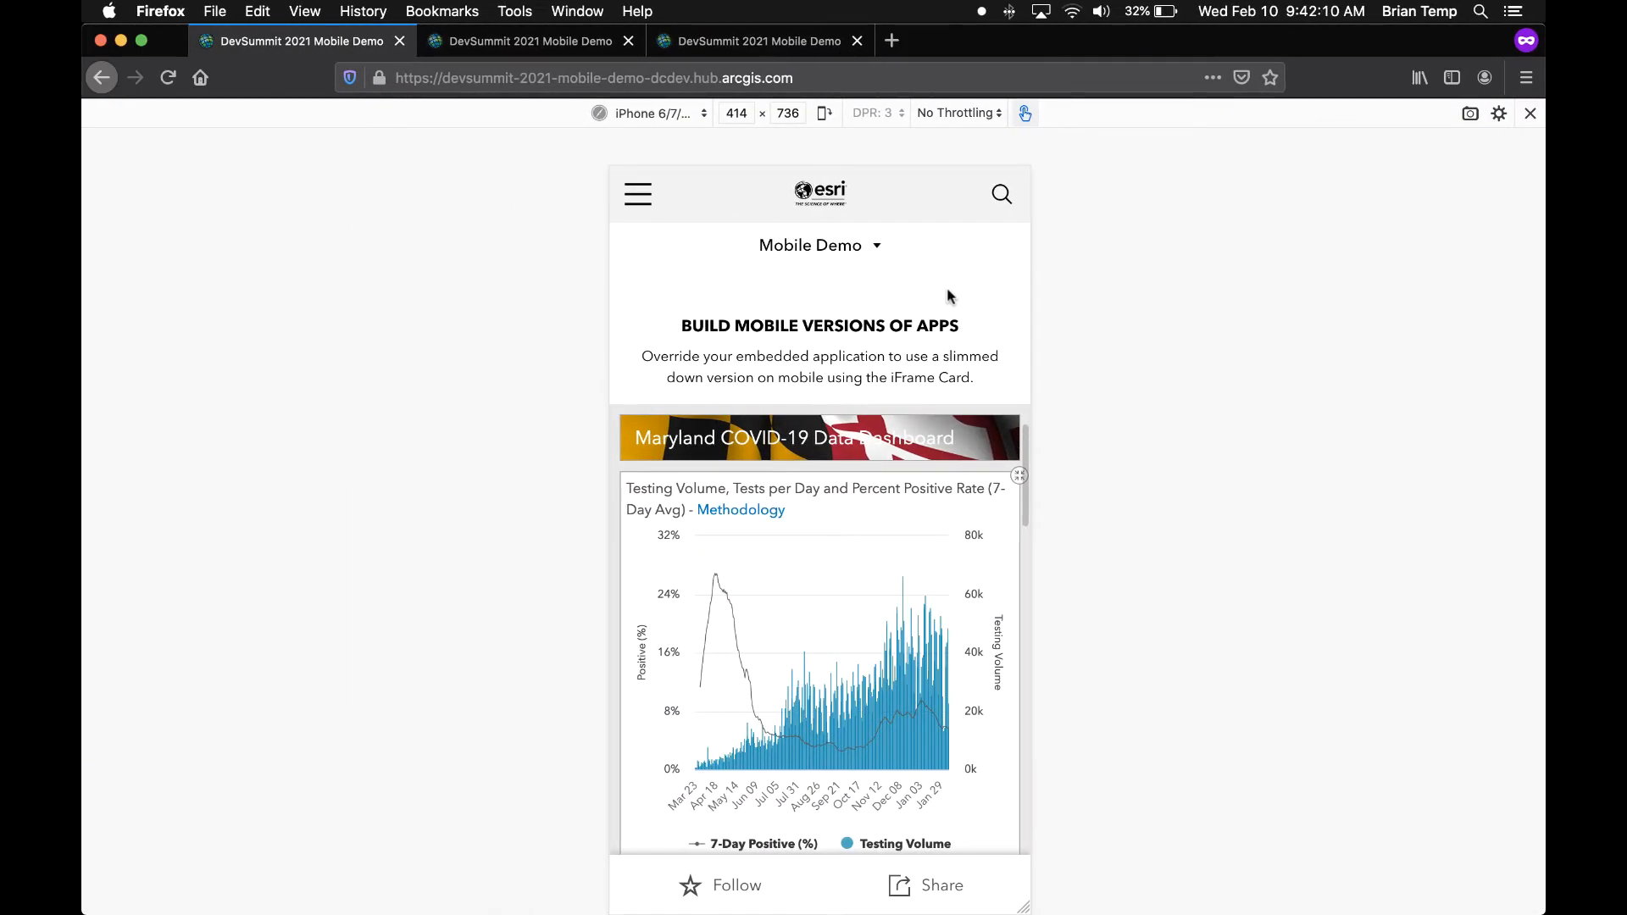
scroll(947, 287, "down", 2)
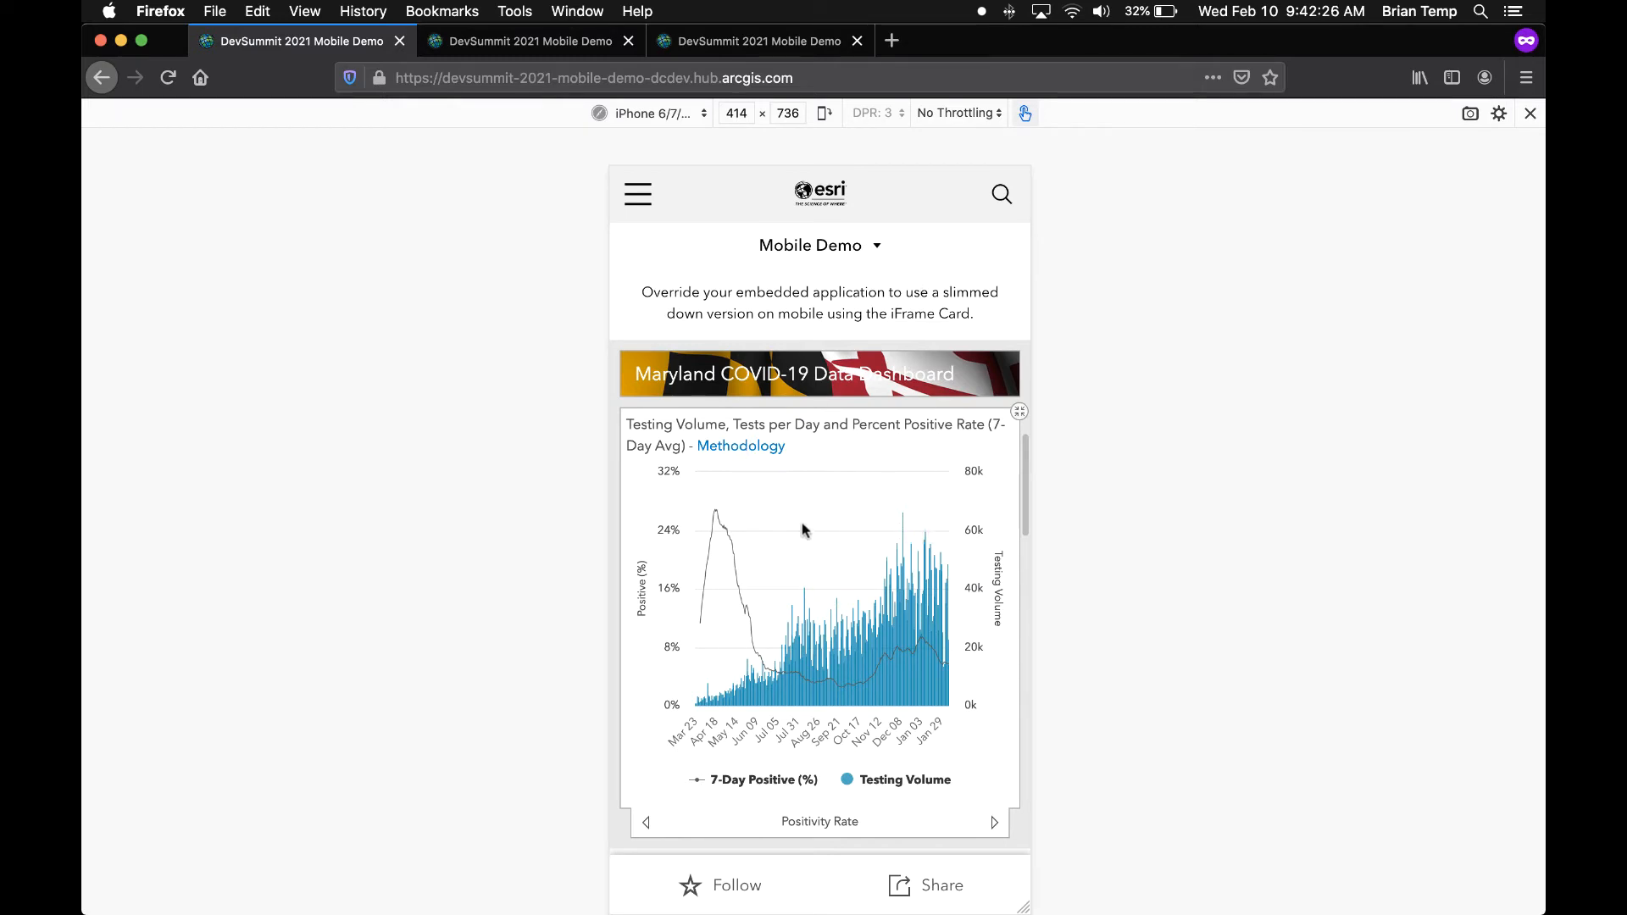
scroll(847, 289, "up", 2)
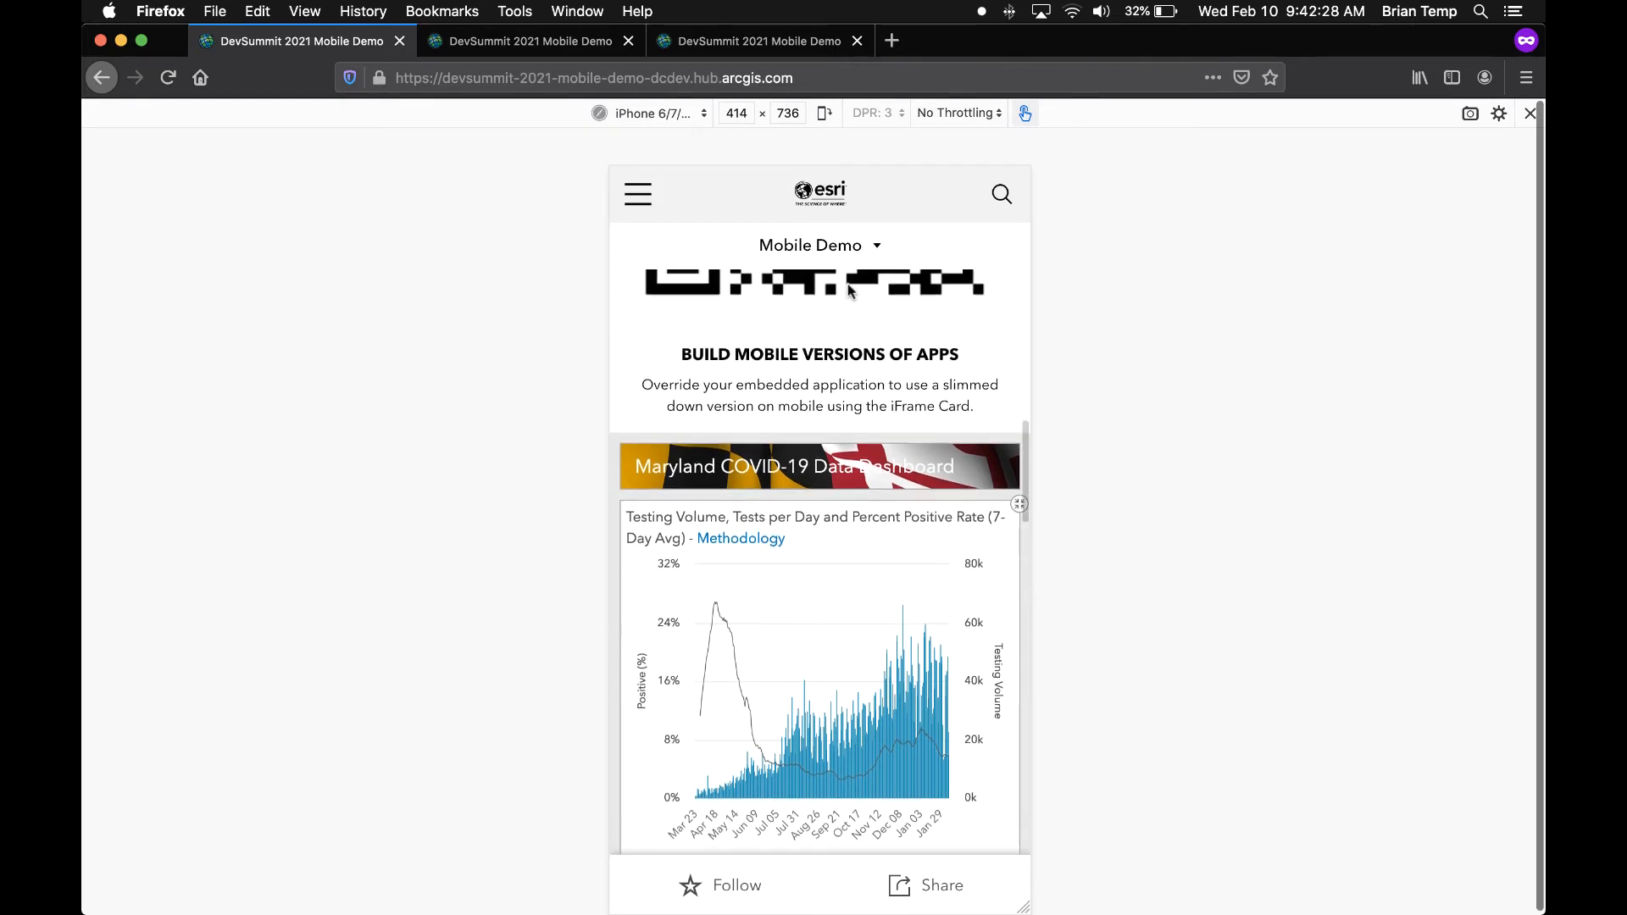
scroll(848, 290, "down", 3)
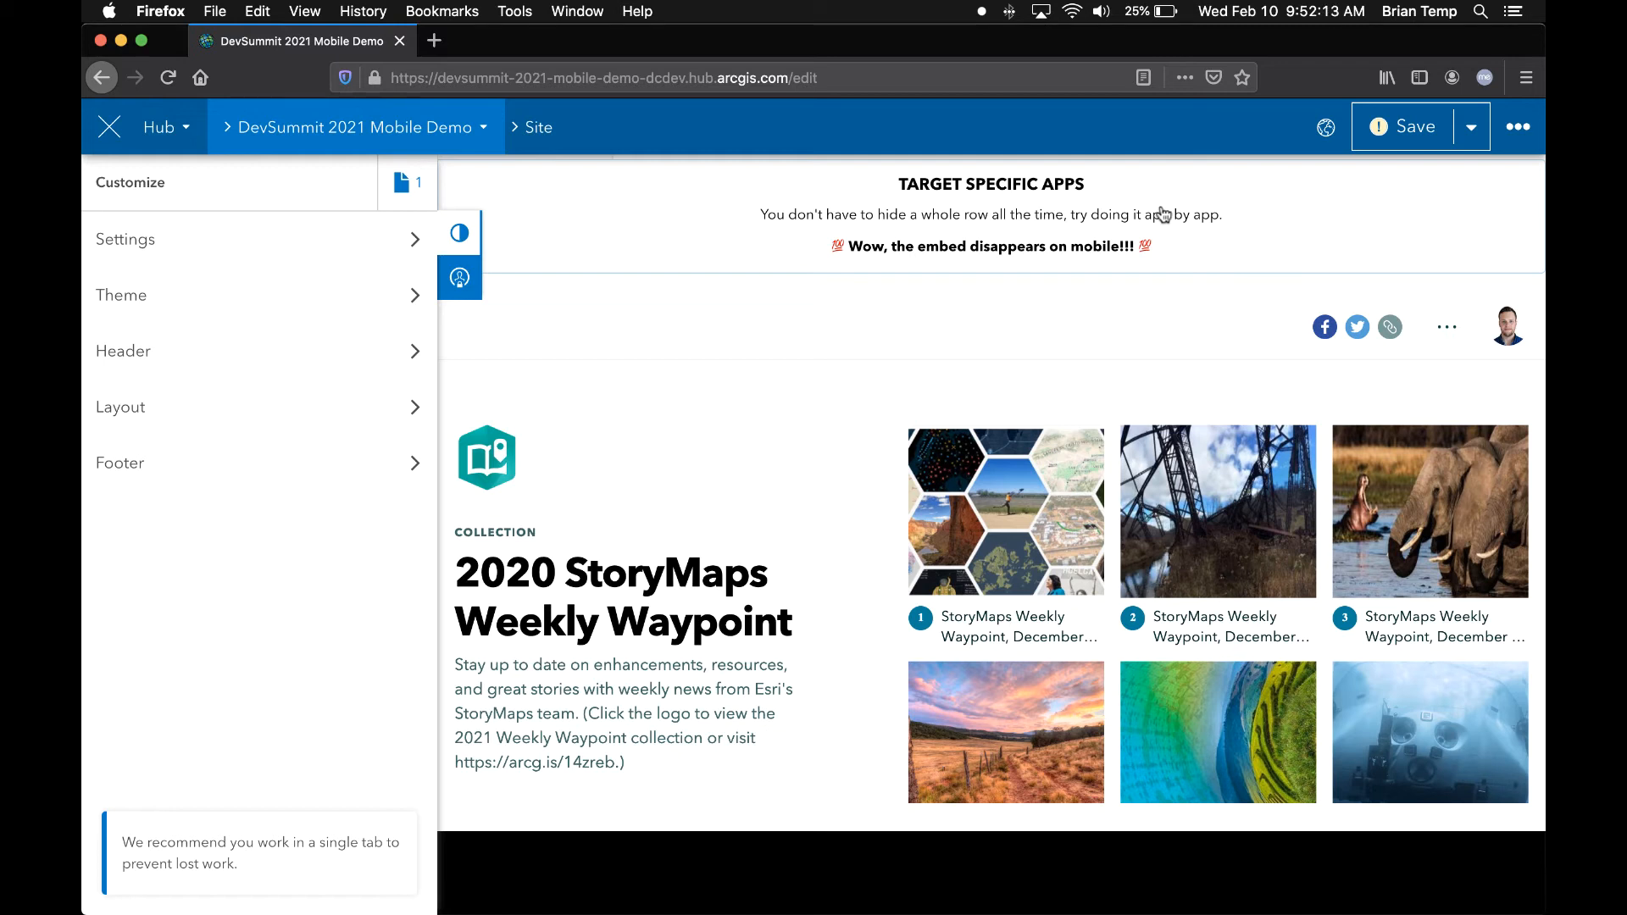
- In the site editor, open the options of the "2020 StoryMaps Weekly Waypoint" app card and toggle Hide On Mobile off and back on
mouse_move(876, 407)
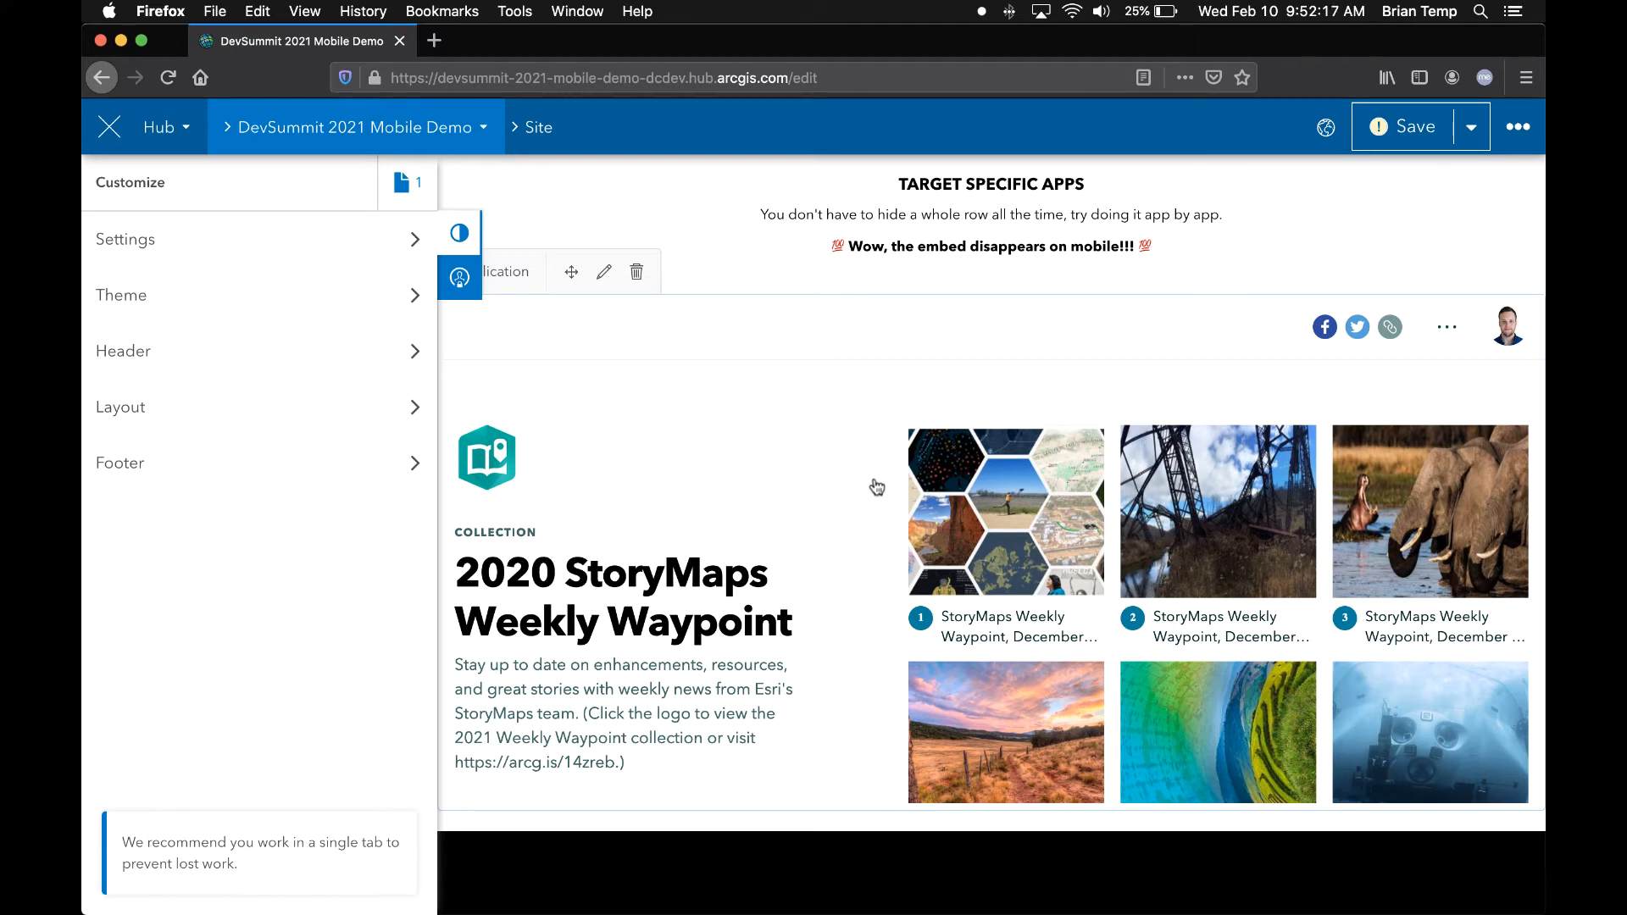
left_click(782, 433)
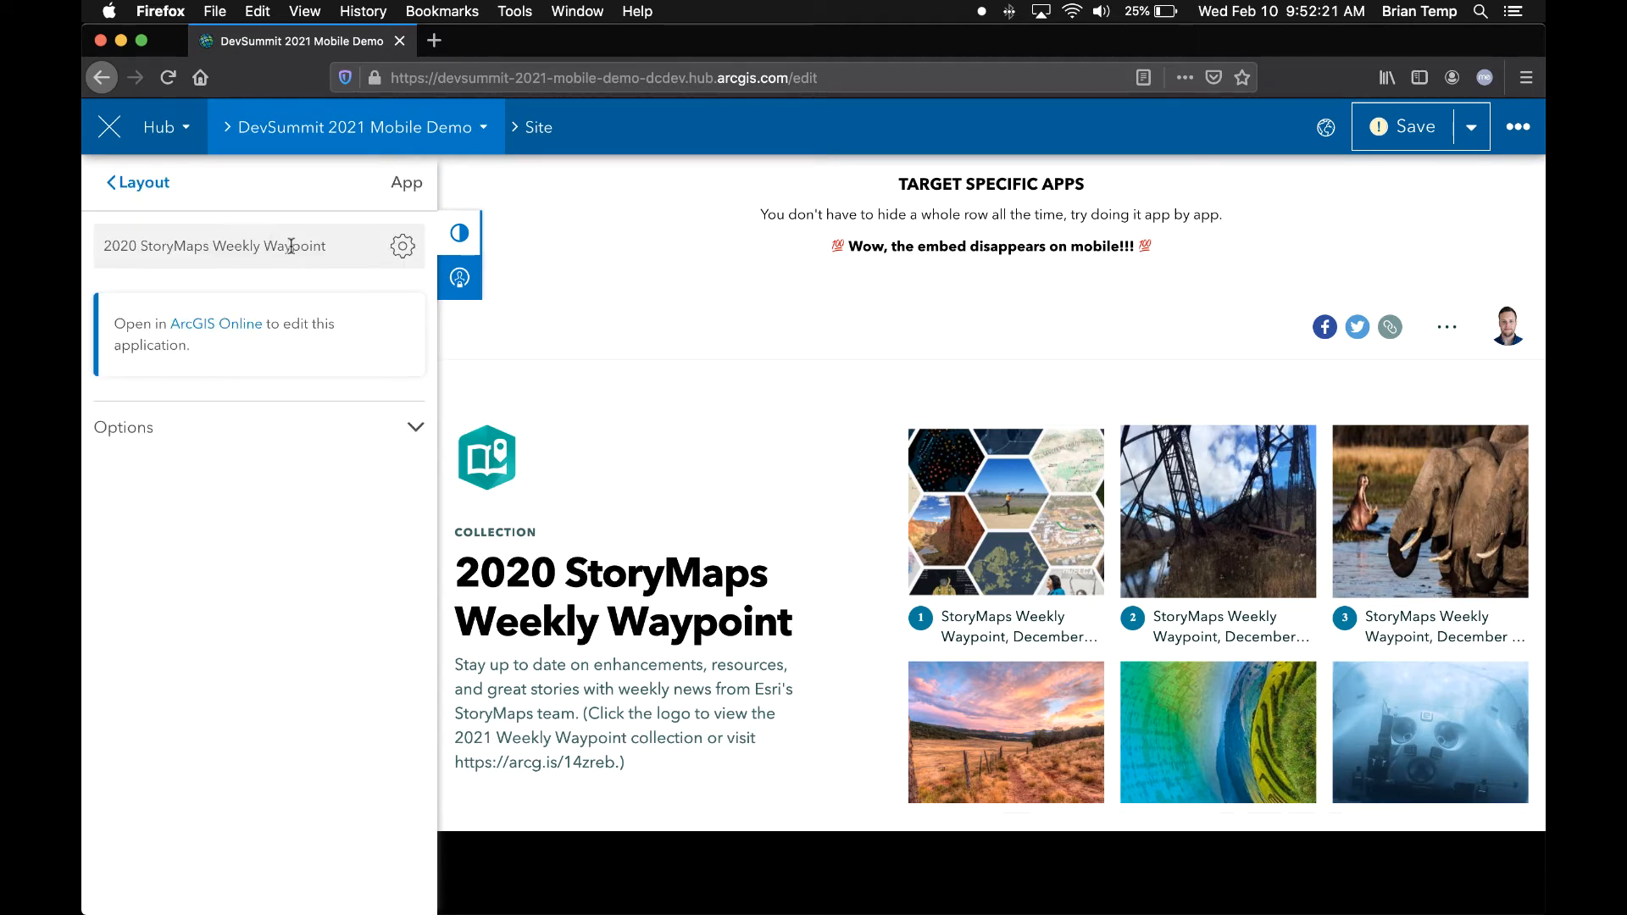
left_click(265, 418)
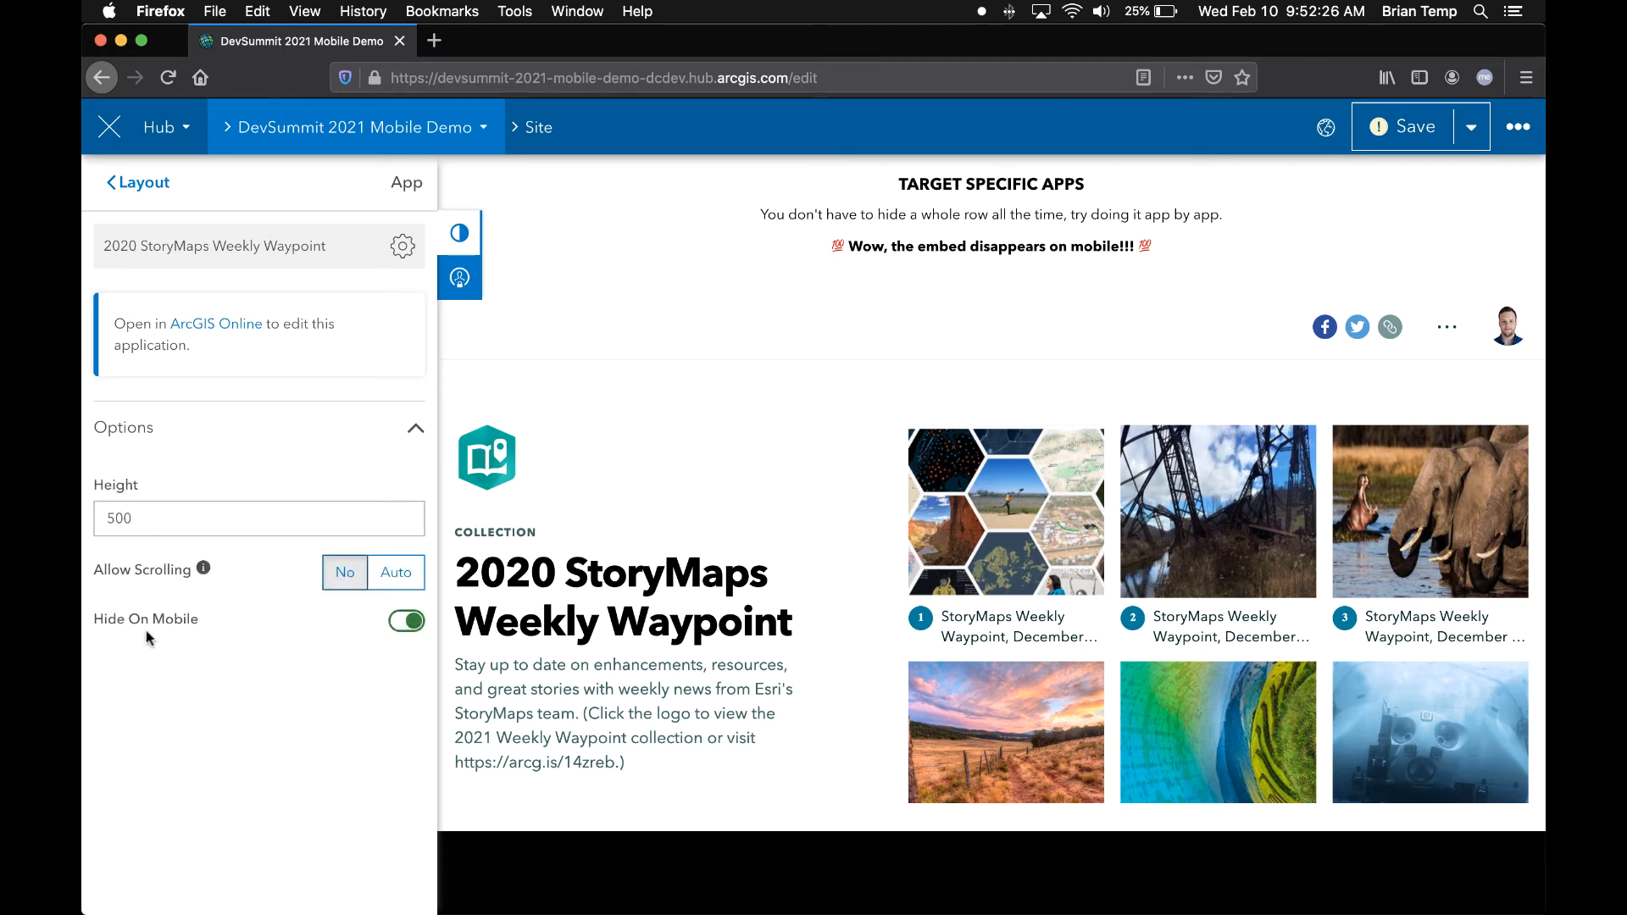
left_click(411, 625)
left_click(412, 628)
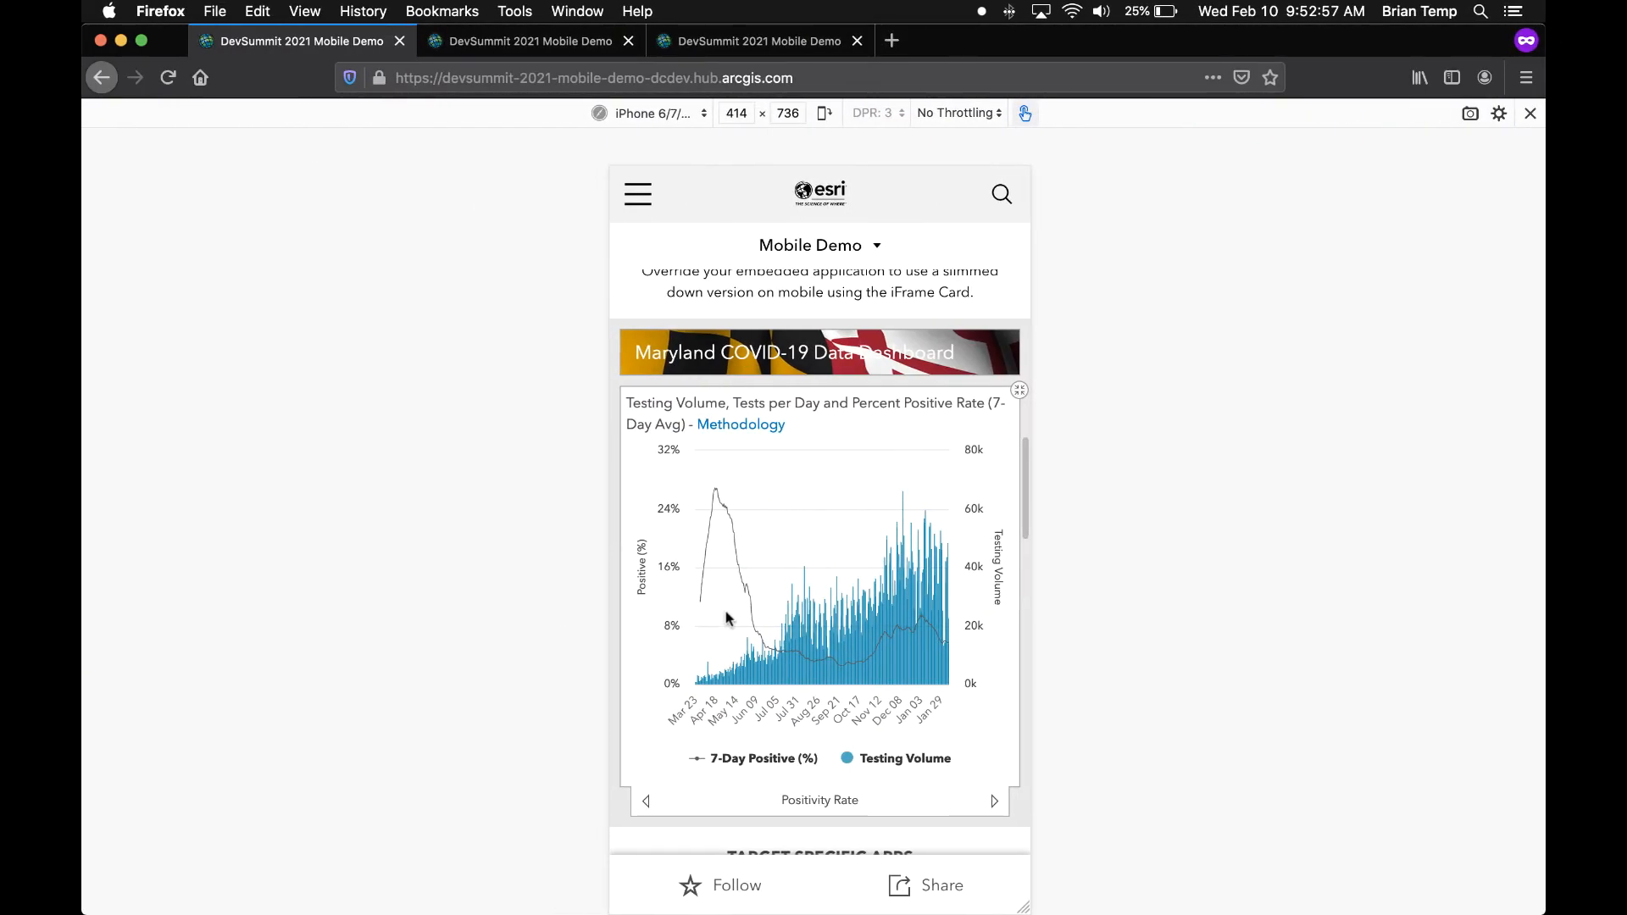
- Check "Target specific apps" in the iPhone preview, and return to the editor to examine the embedded story under "What is a forever scroll?"
scroll(880, 259, "down", 5)
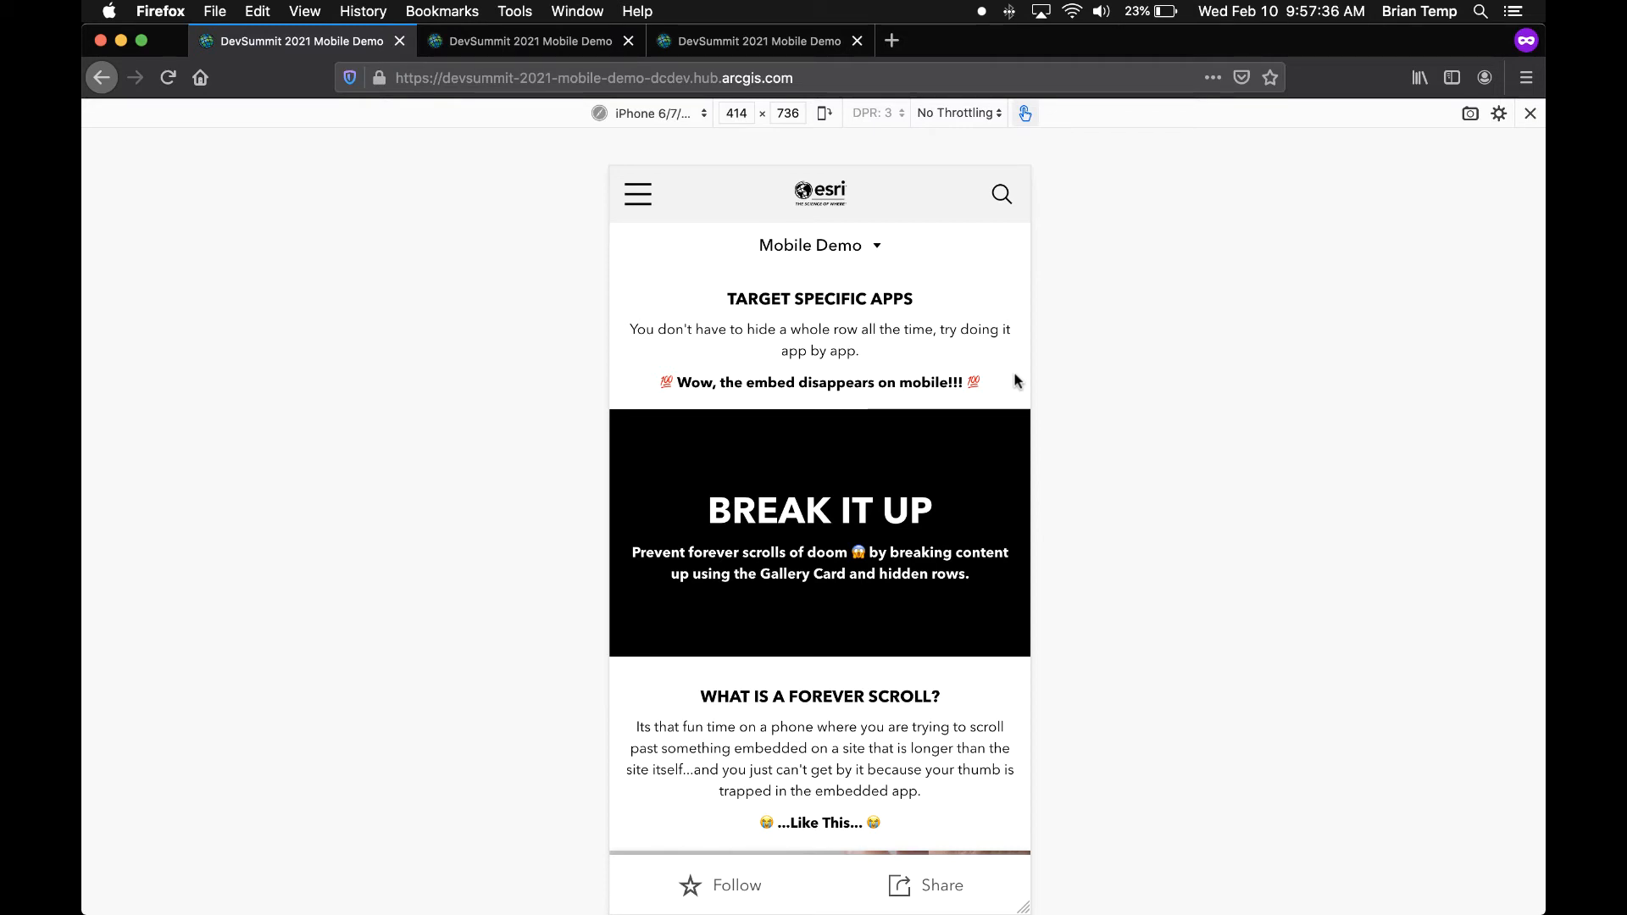
key("ctrl+Right")
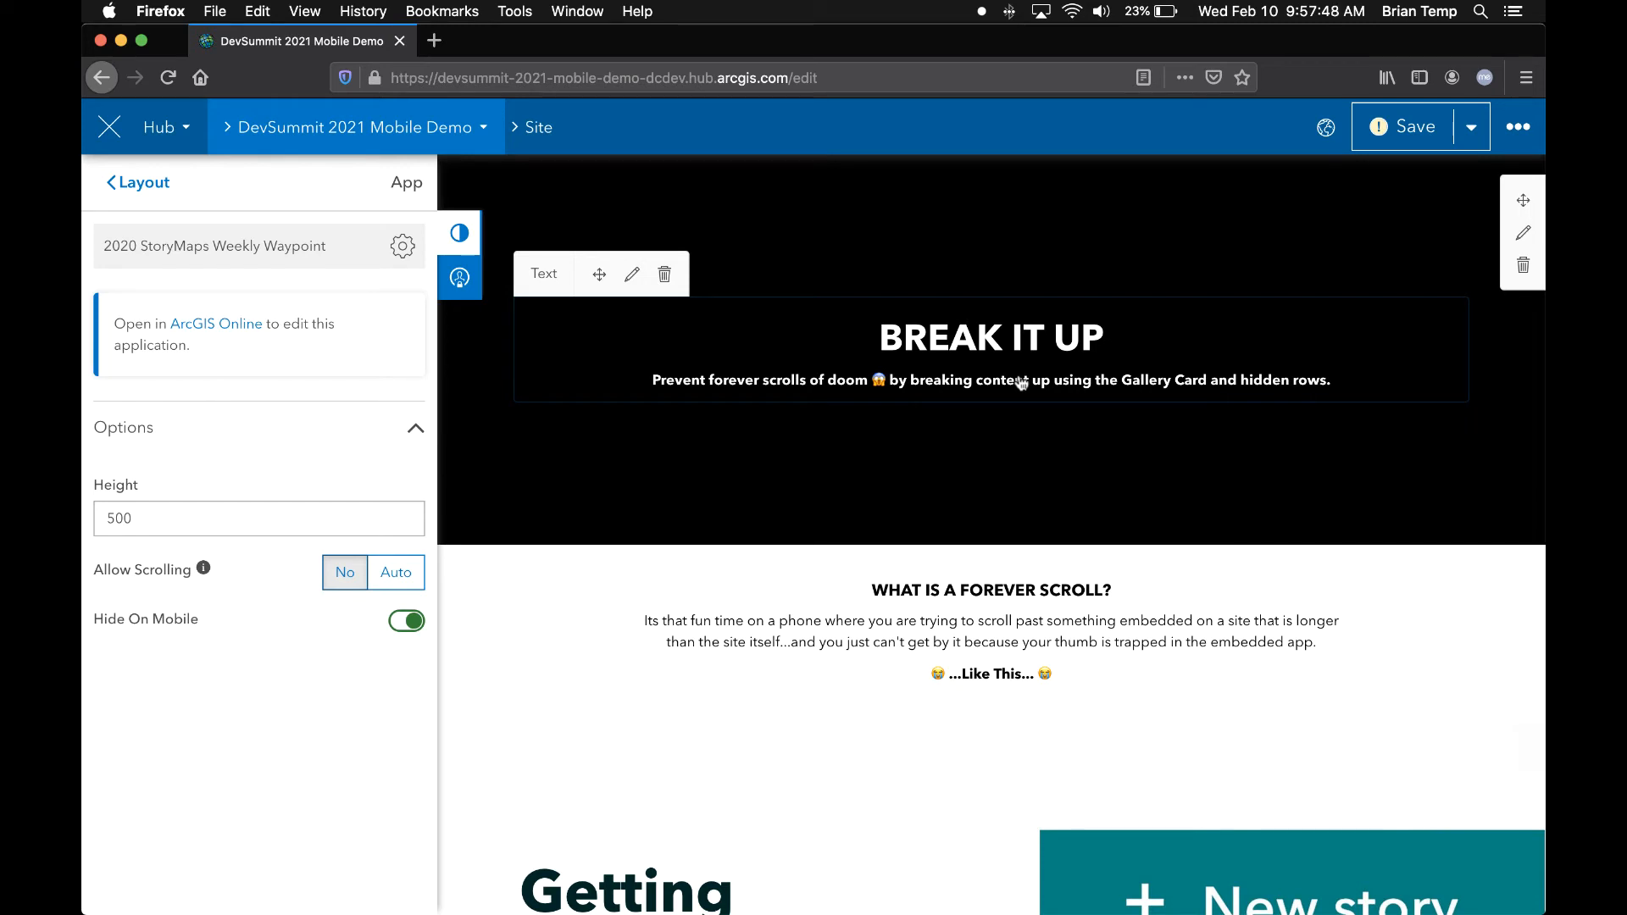
scroll(1049, 551, "down", 2)
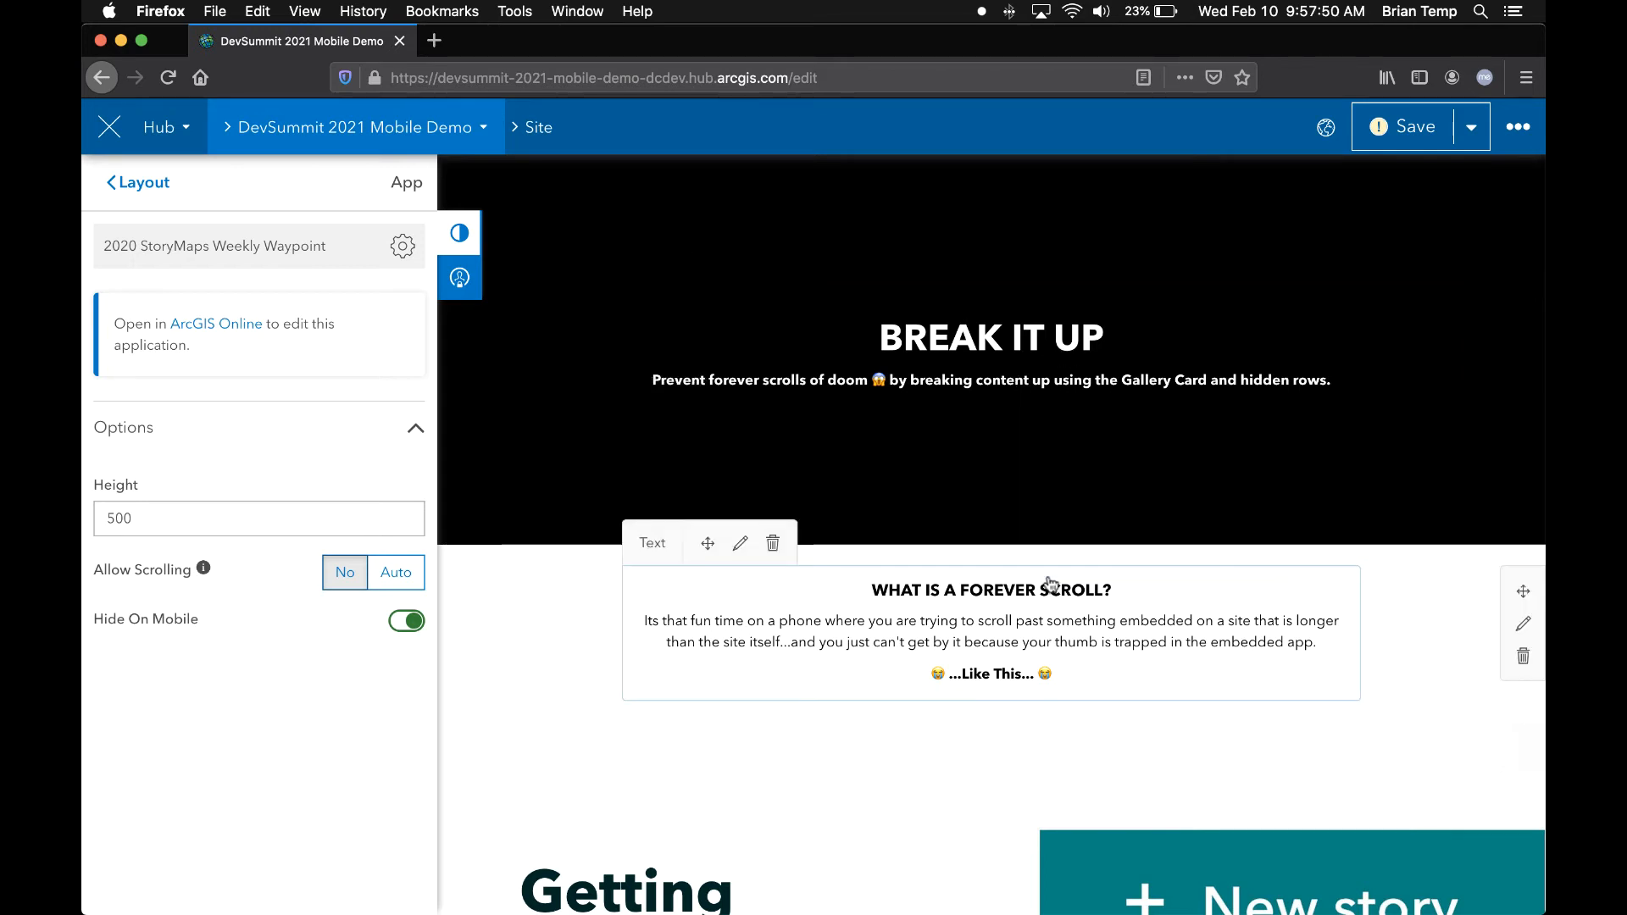
scroll(1049, 583, "down", 4)
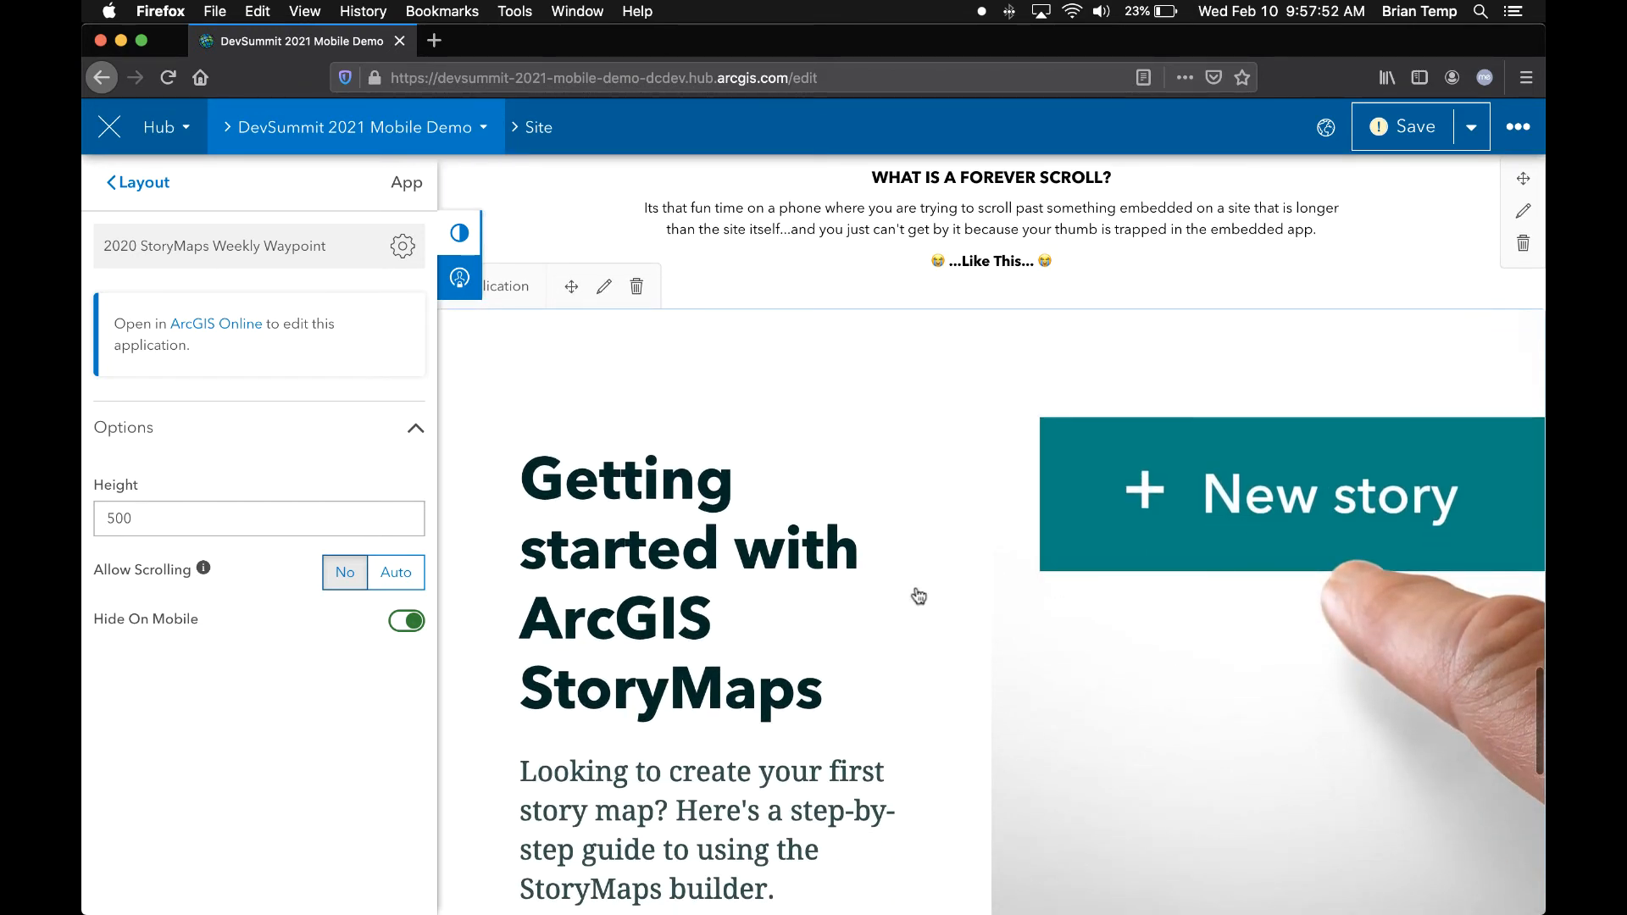
scroll(841, 651, "down", 2)
scroll(841, 651, "down", 3)
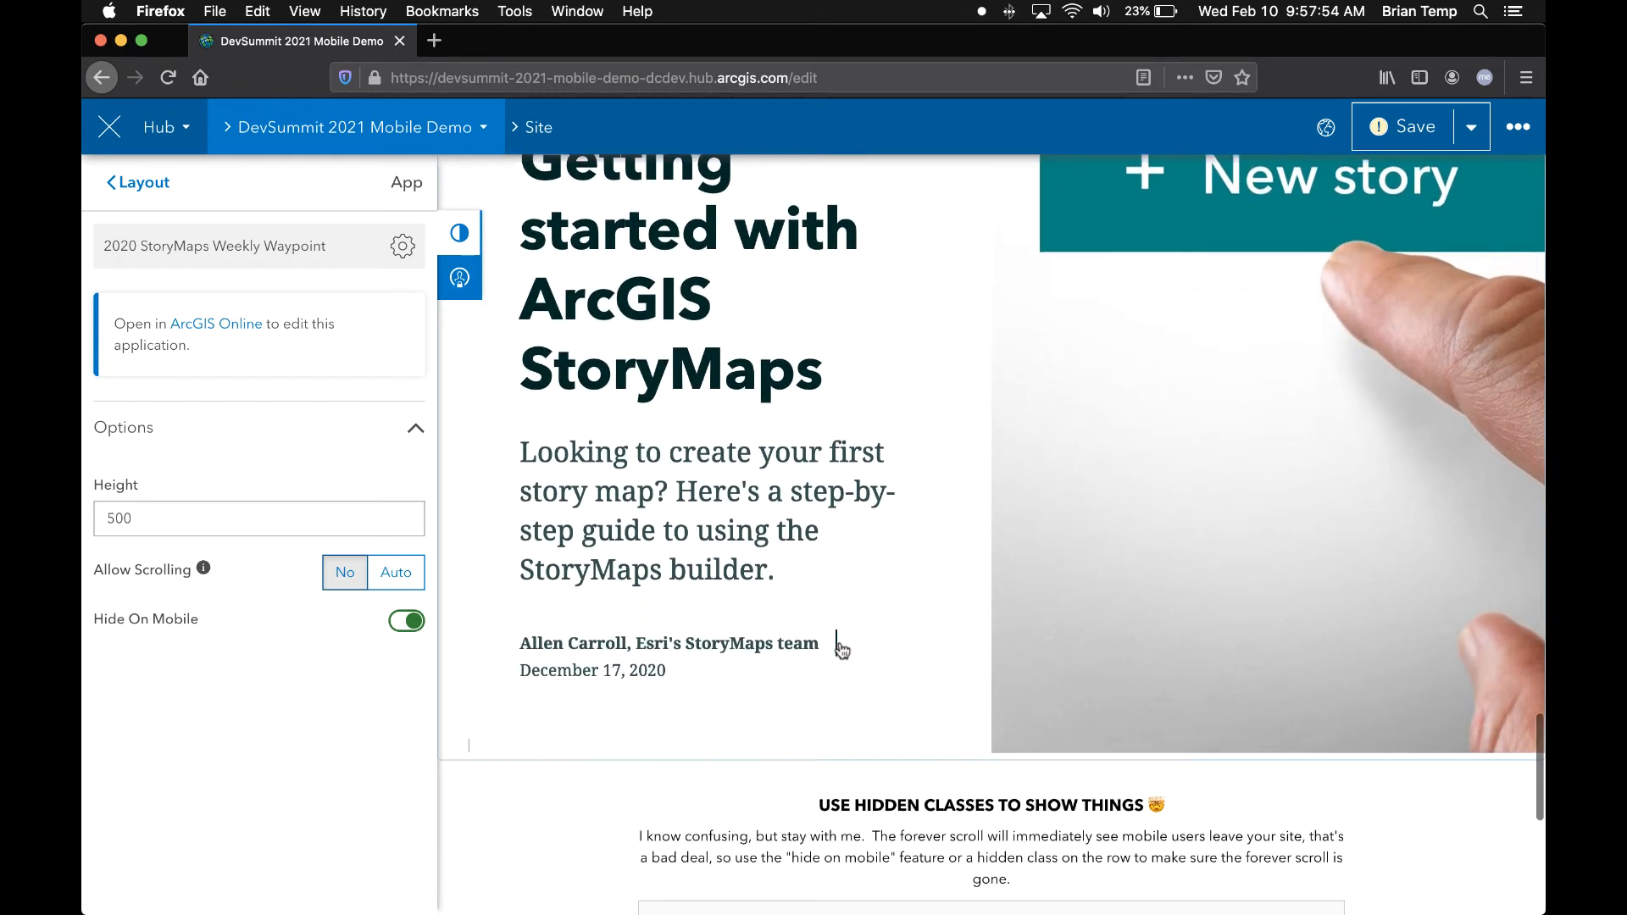
scroll(841, 651, "up", 3)
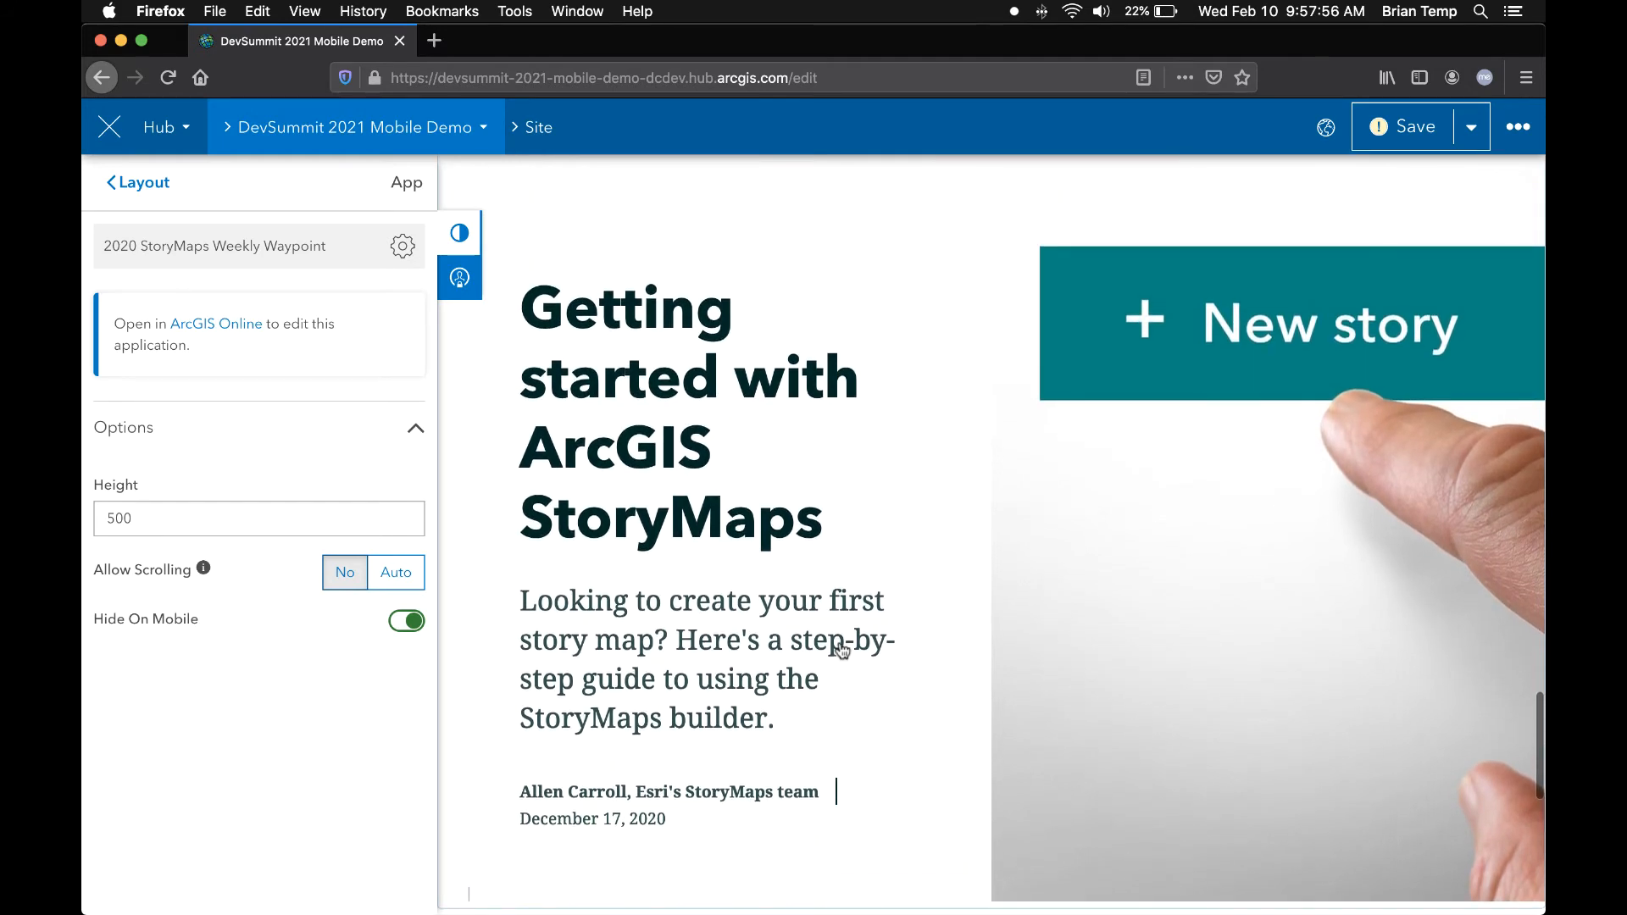
scroll(841, 649, "up", 1)
scroll(841, 649, "down", 1)
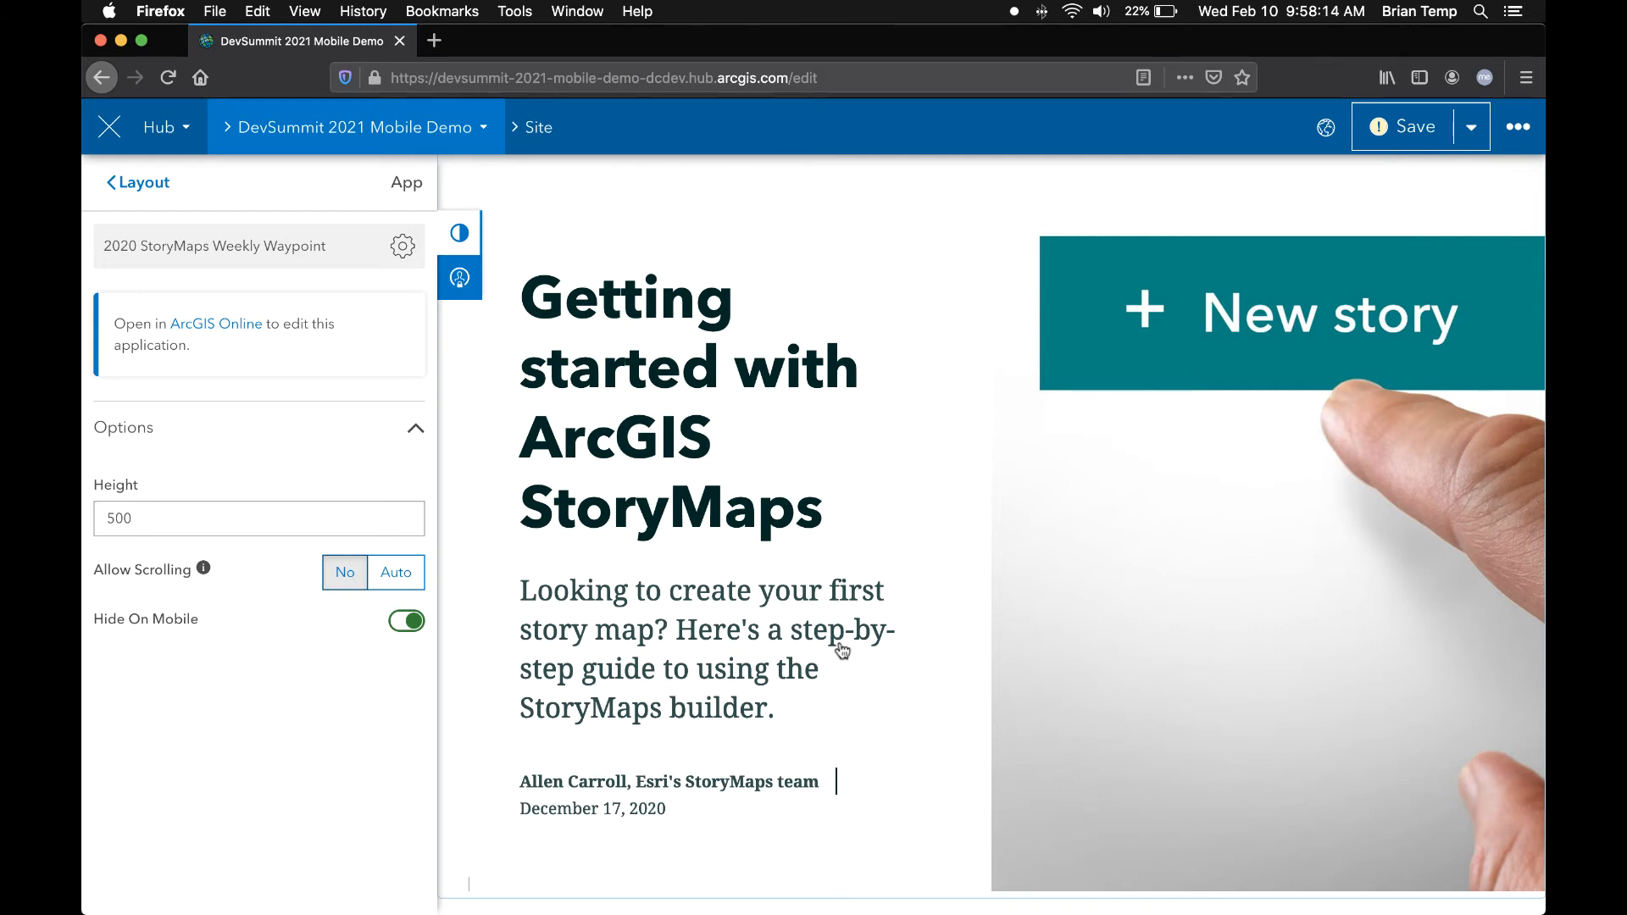
- Return to the iPhone preview and examine how the embedded "Getting started with ArcGIS StoryMaps" story traps scrolling, through its "Build a narrative" section
key("ctrl+Left")
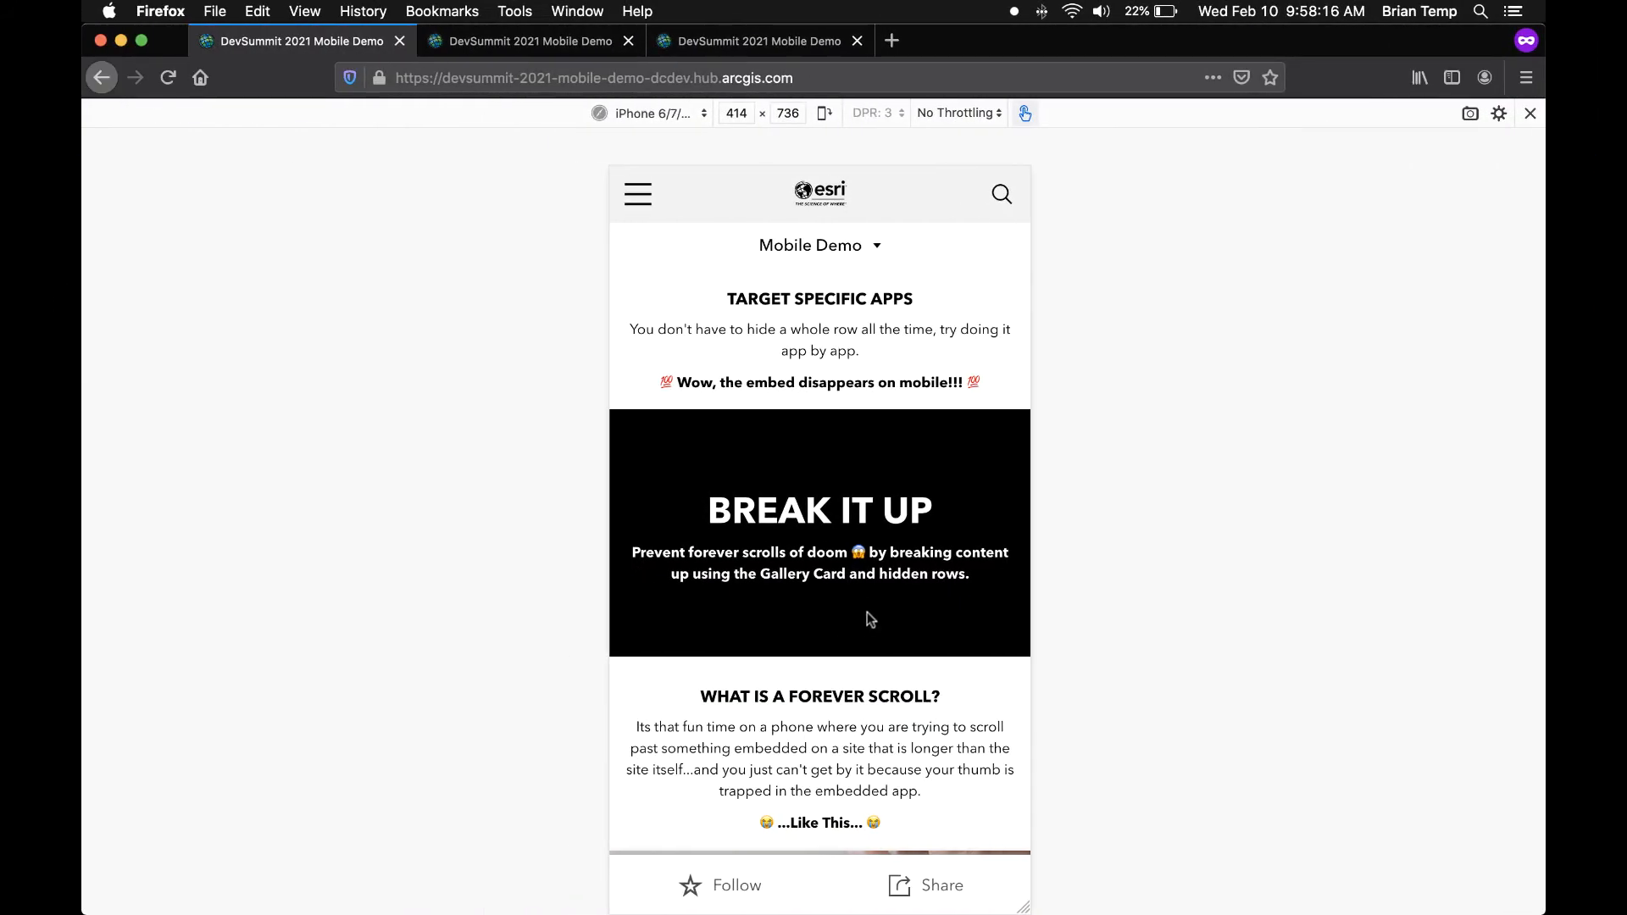
scroll(868, 613, "down", 2)
scroll(867, 612, "down", 2)
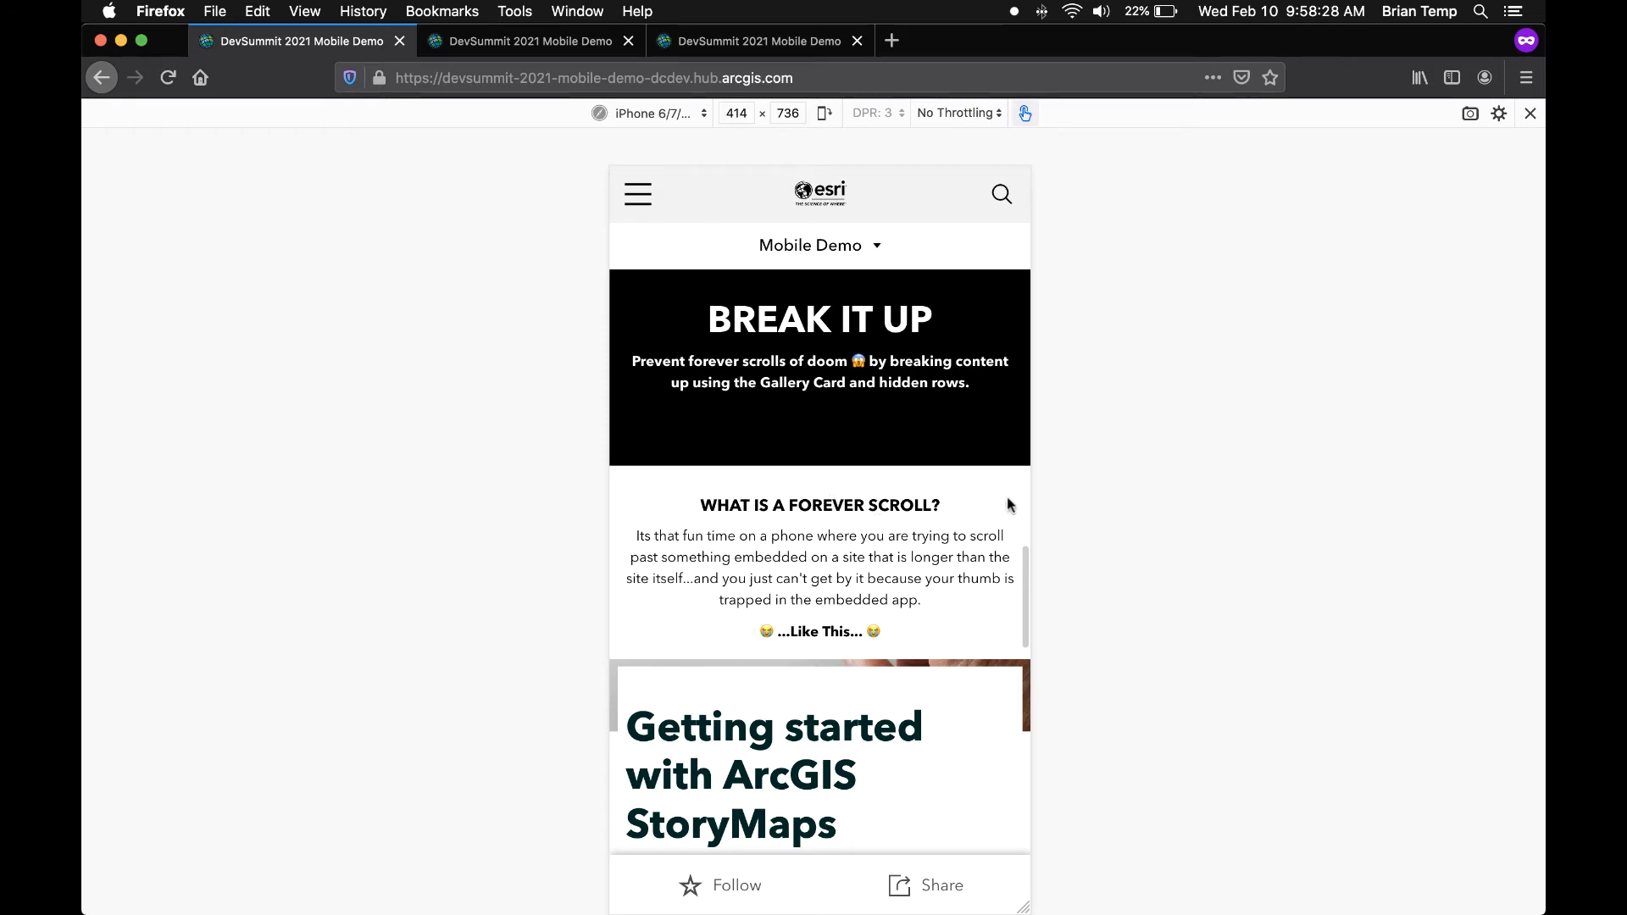
left_click_drag(905, 638, 787, 721)
left_click_drag(824, 472, 818, 394)
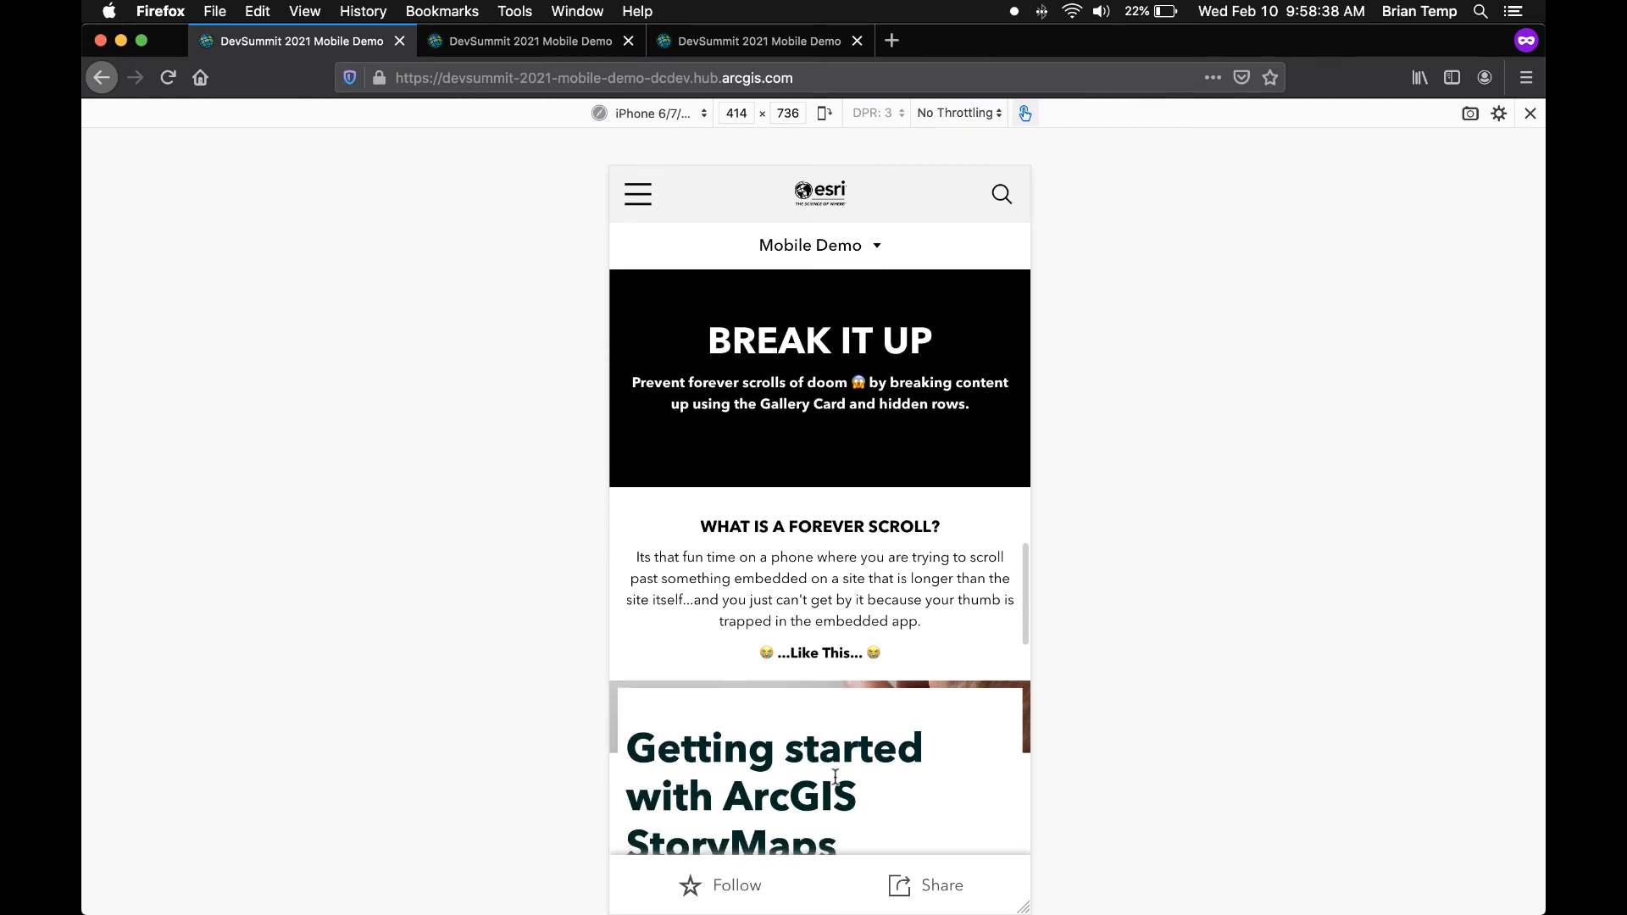
scroll(855, 768, "down", 5)
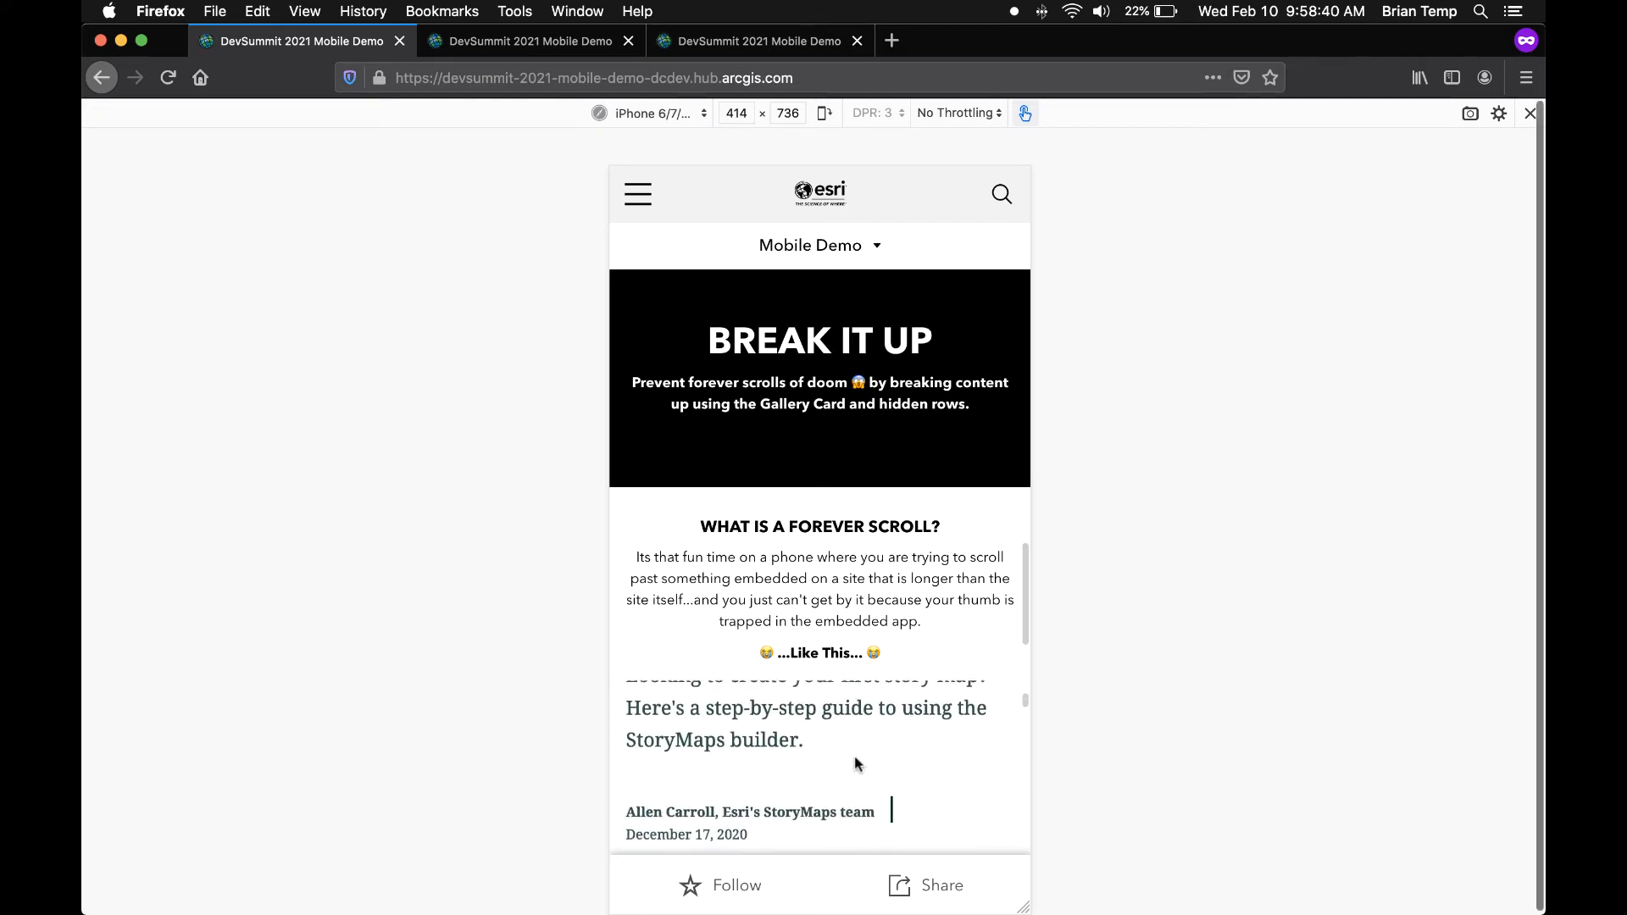
scroll(854, 763, "down", 10)
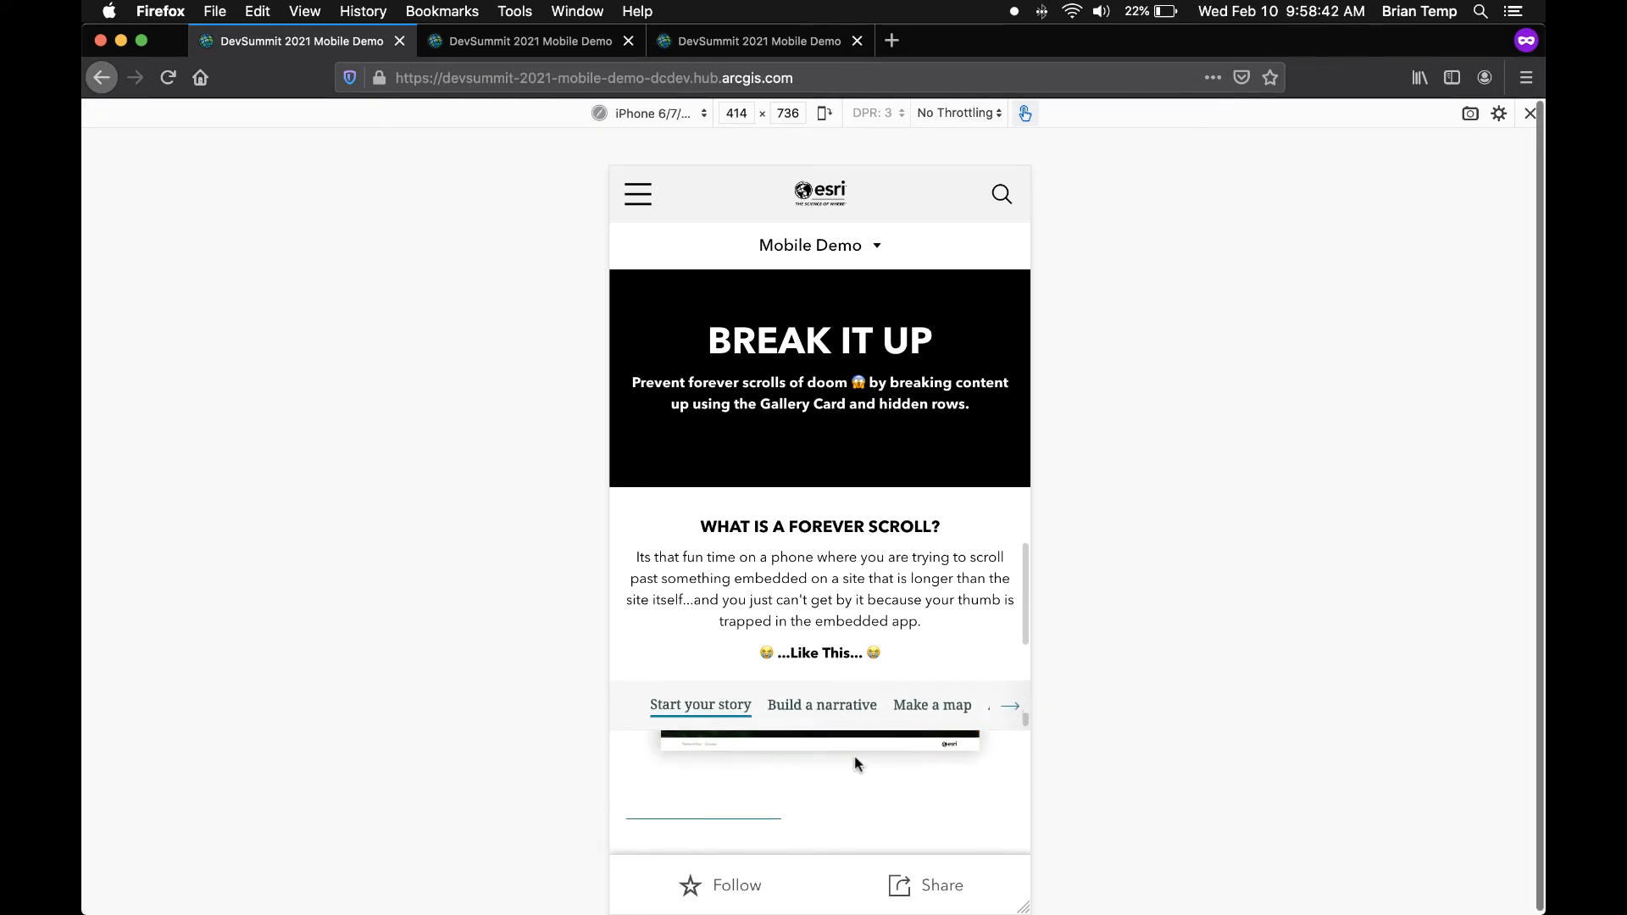
scroll(854, 763, "down", 8)
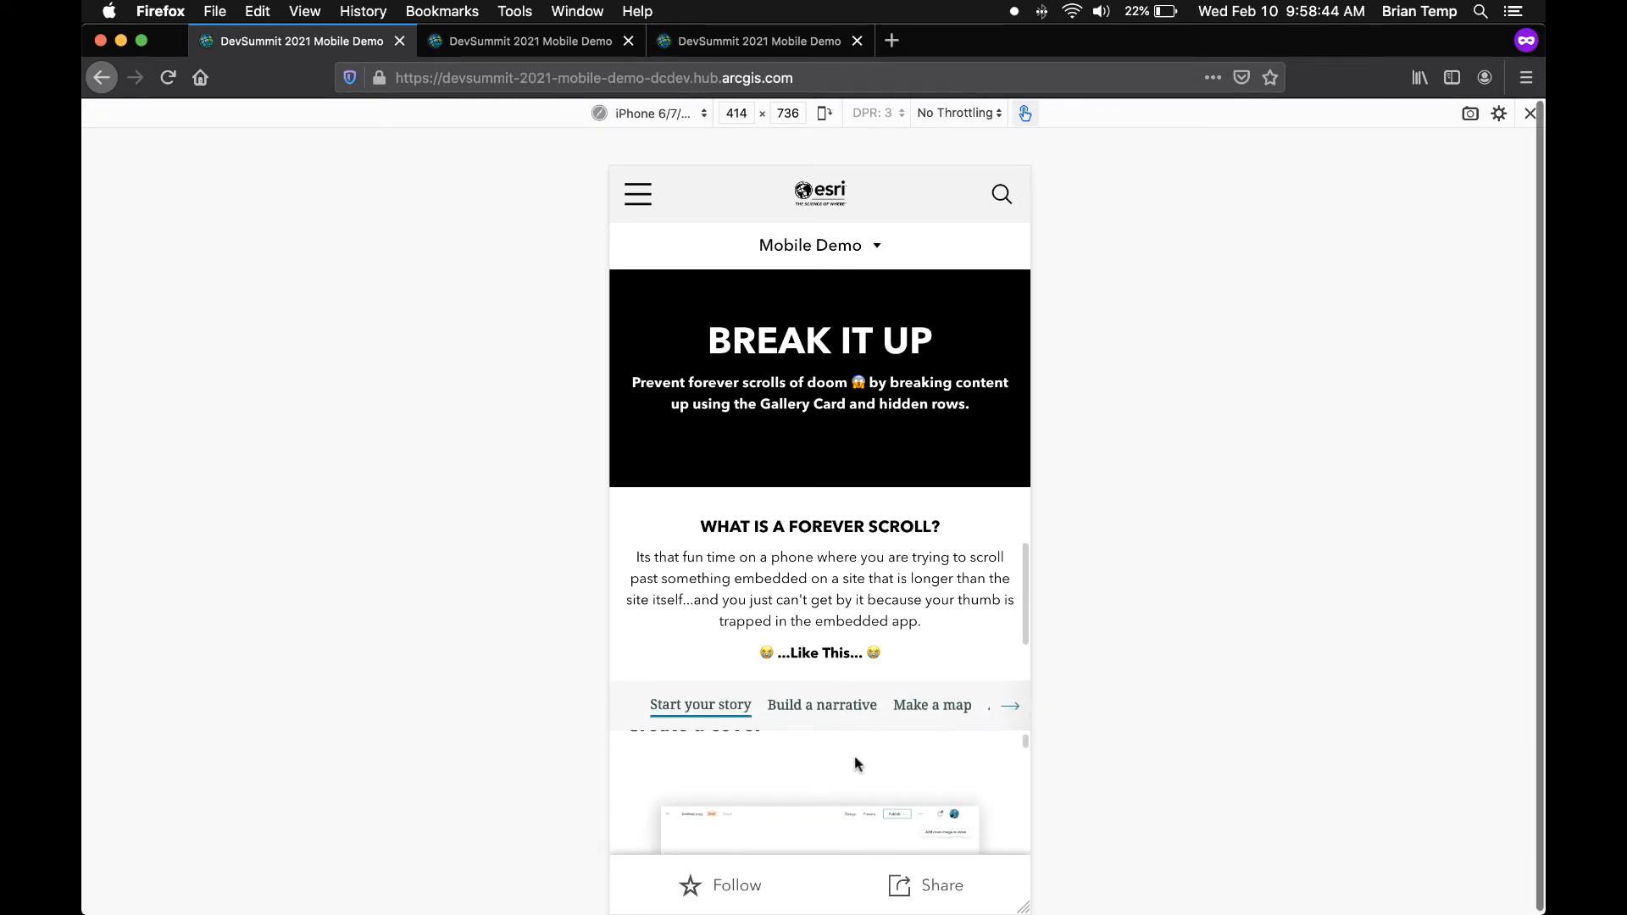
scroll(854, 762, "down", 10)
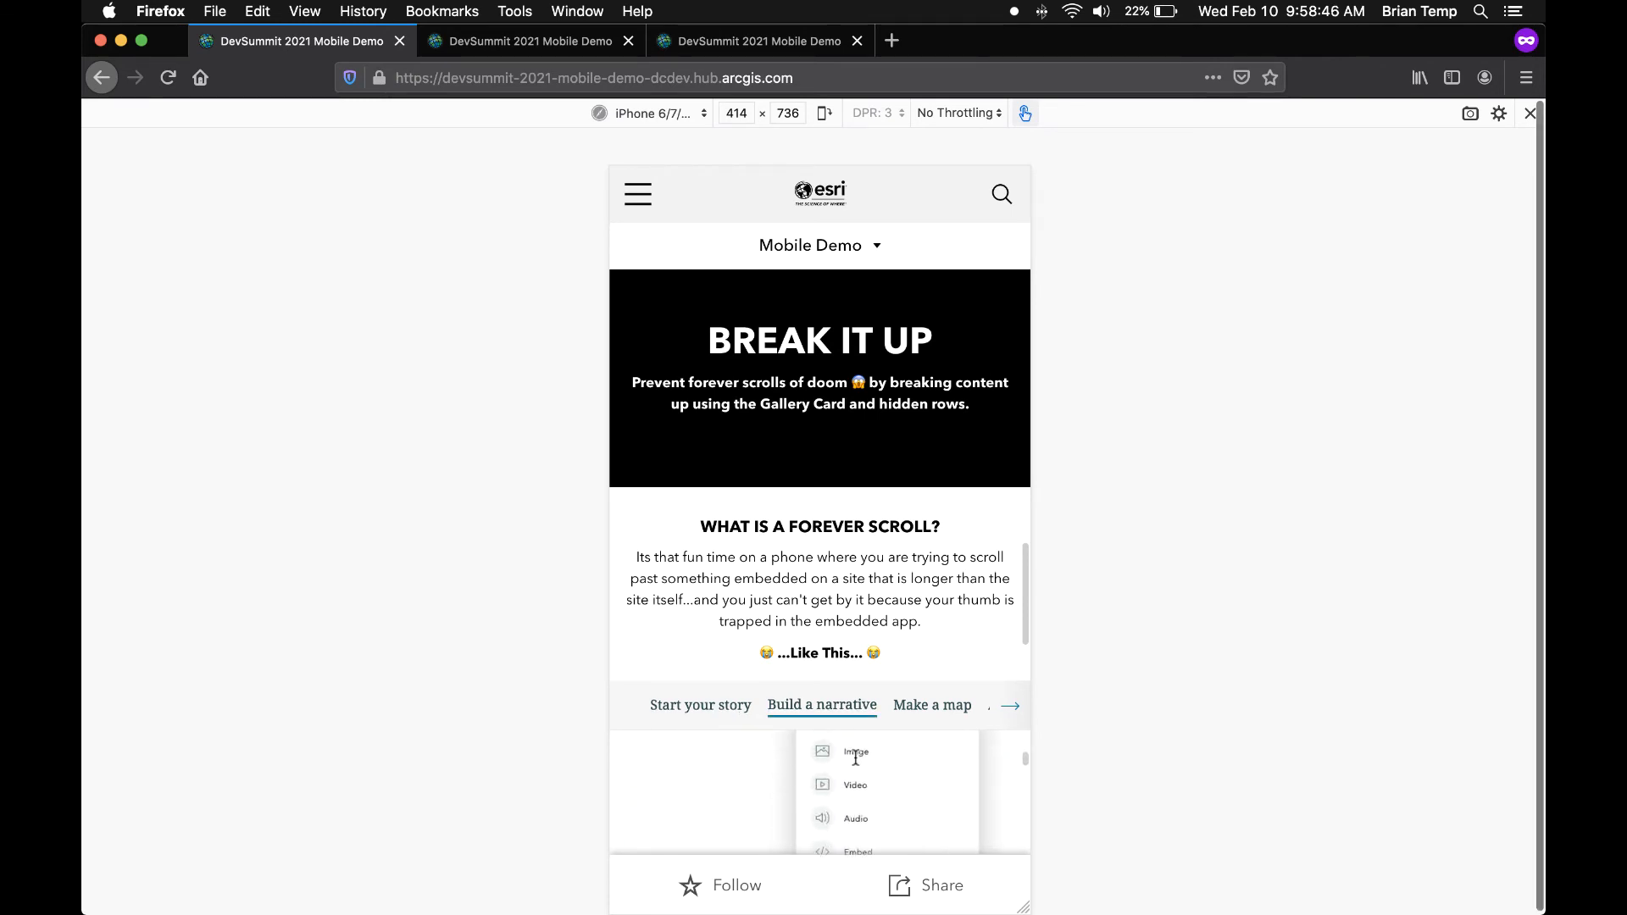
scroll(854, 757, "down", 10)
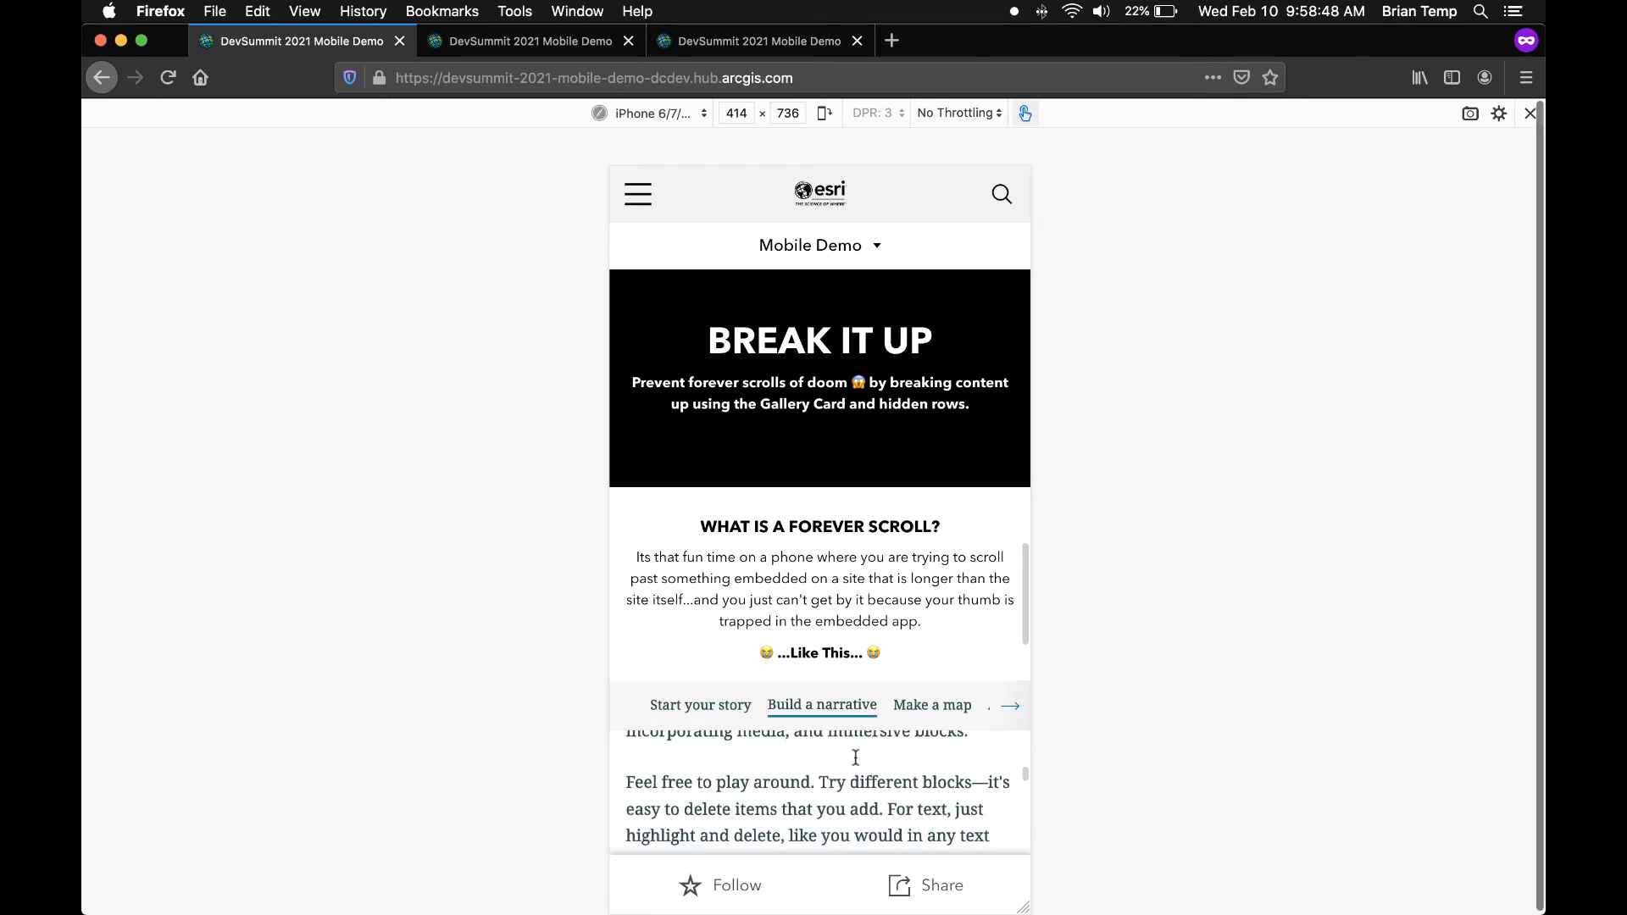
scroll(855, 757, "down", 8)
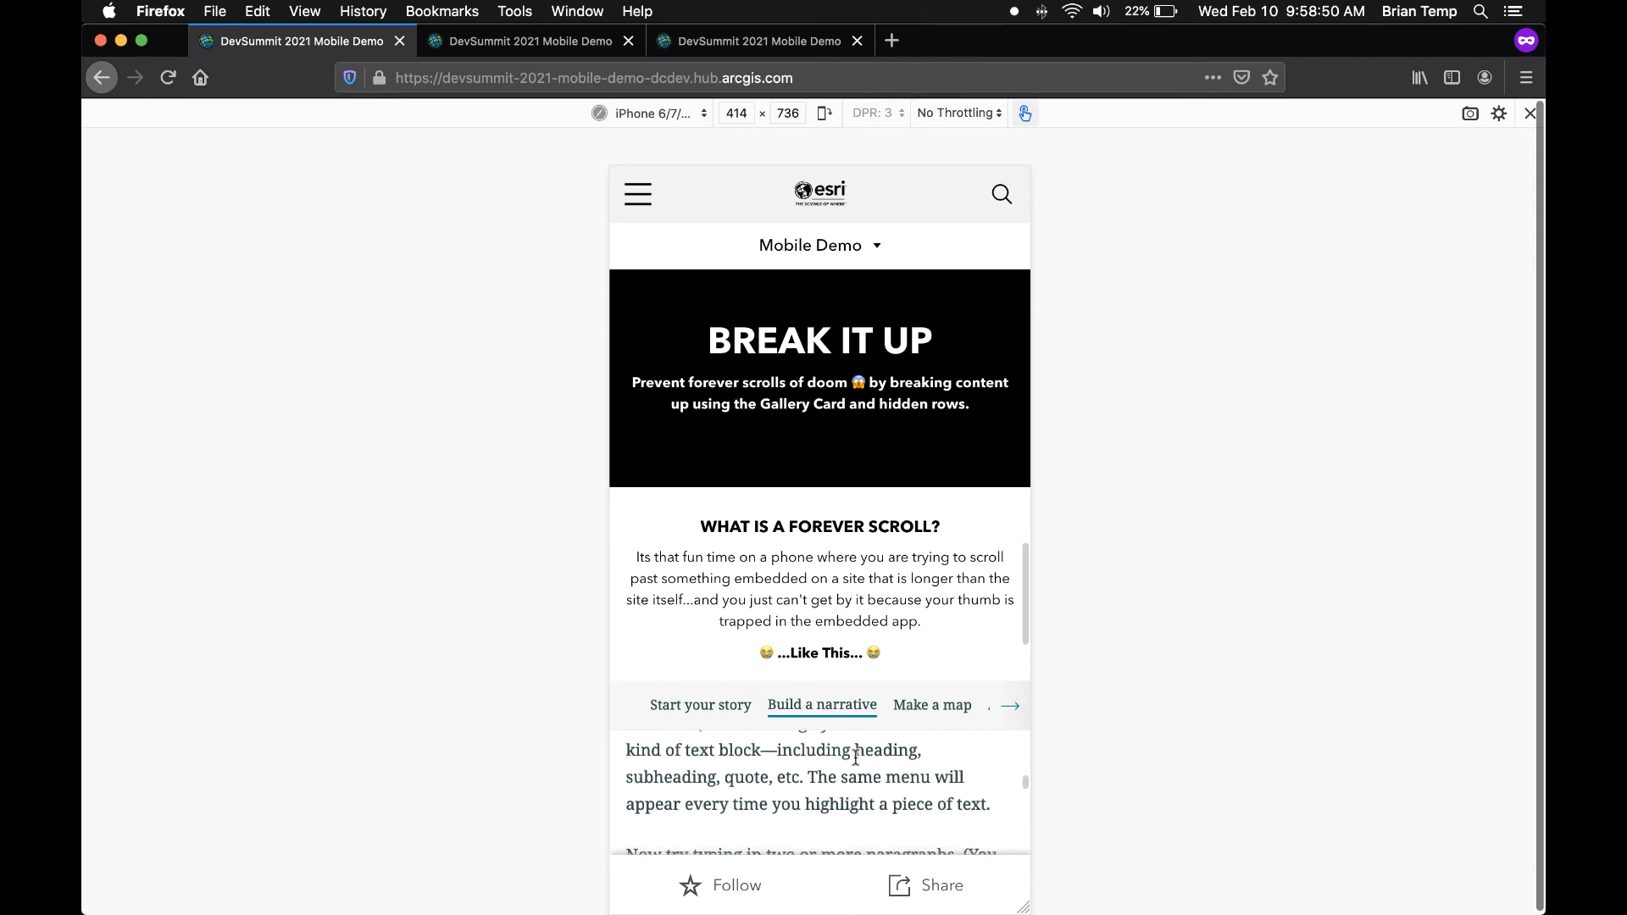
scroll(855, 760, "down", 10)
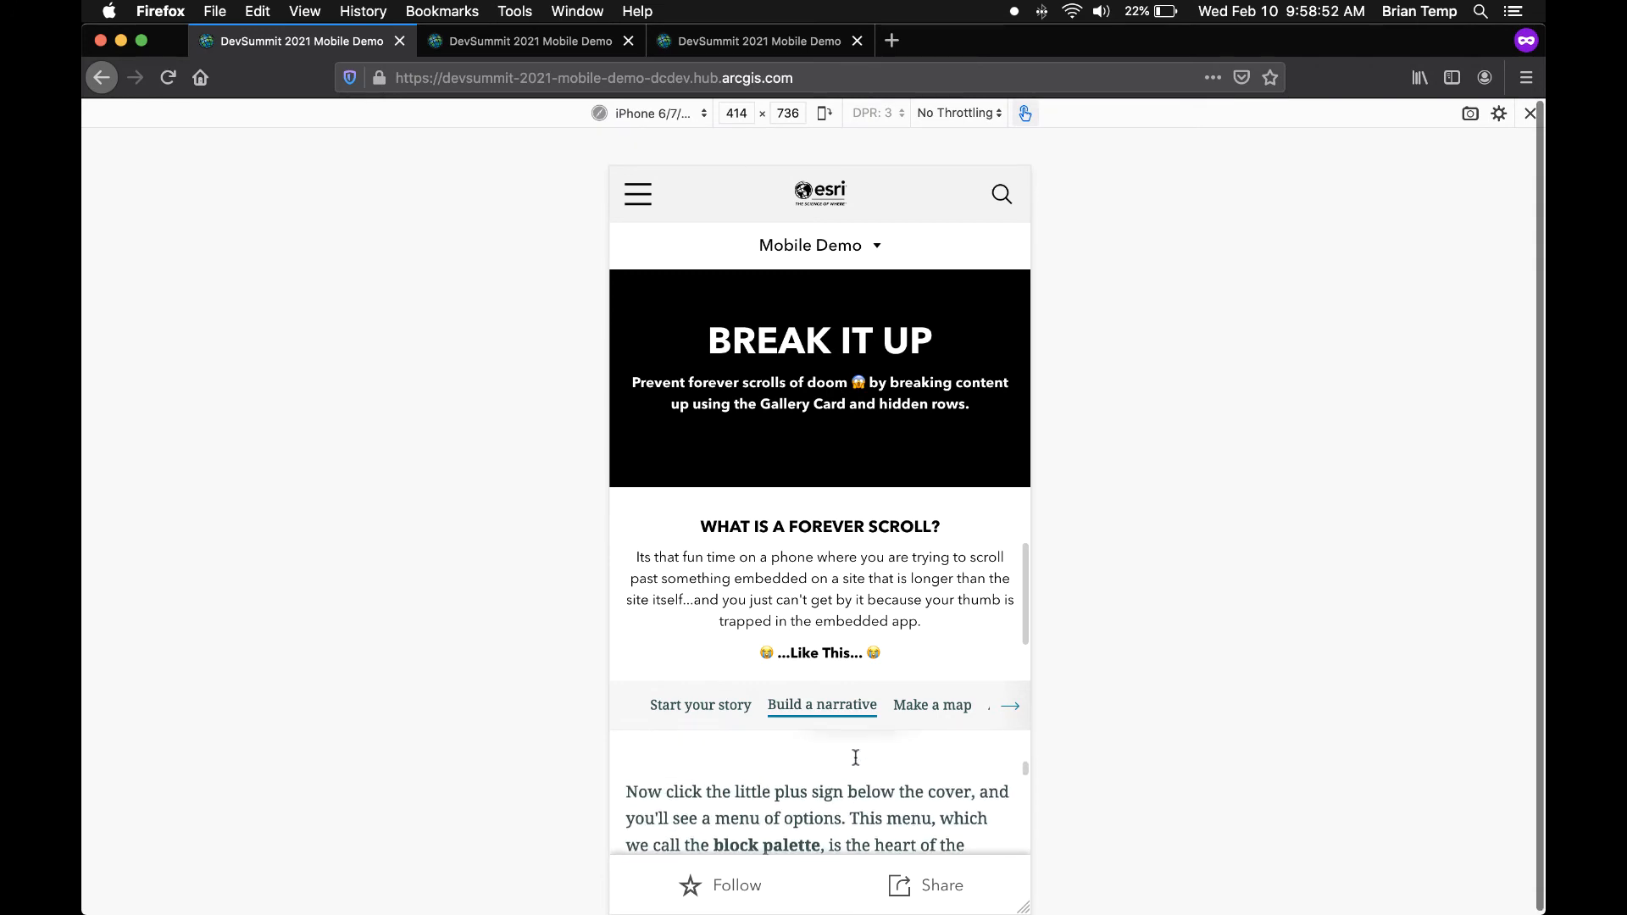
scroll(854, 758, "down", 3)
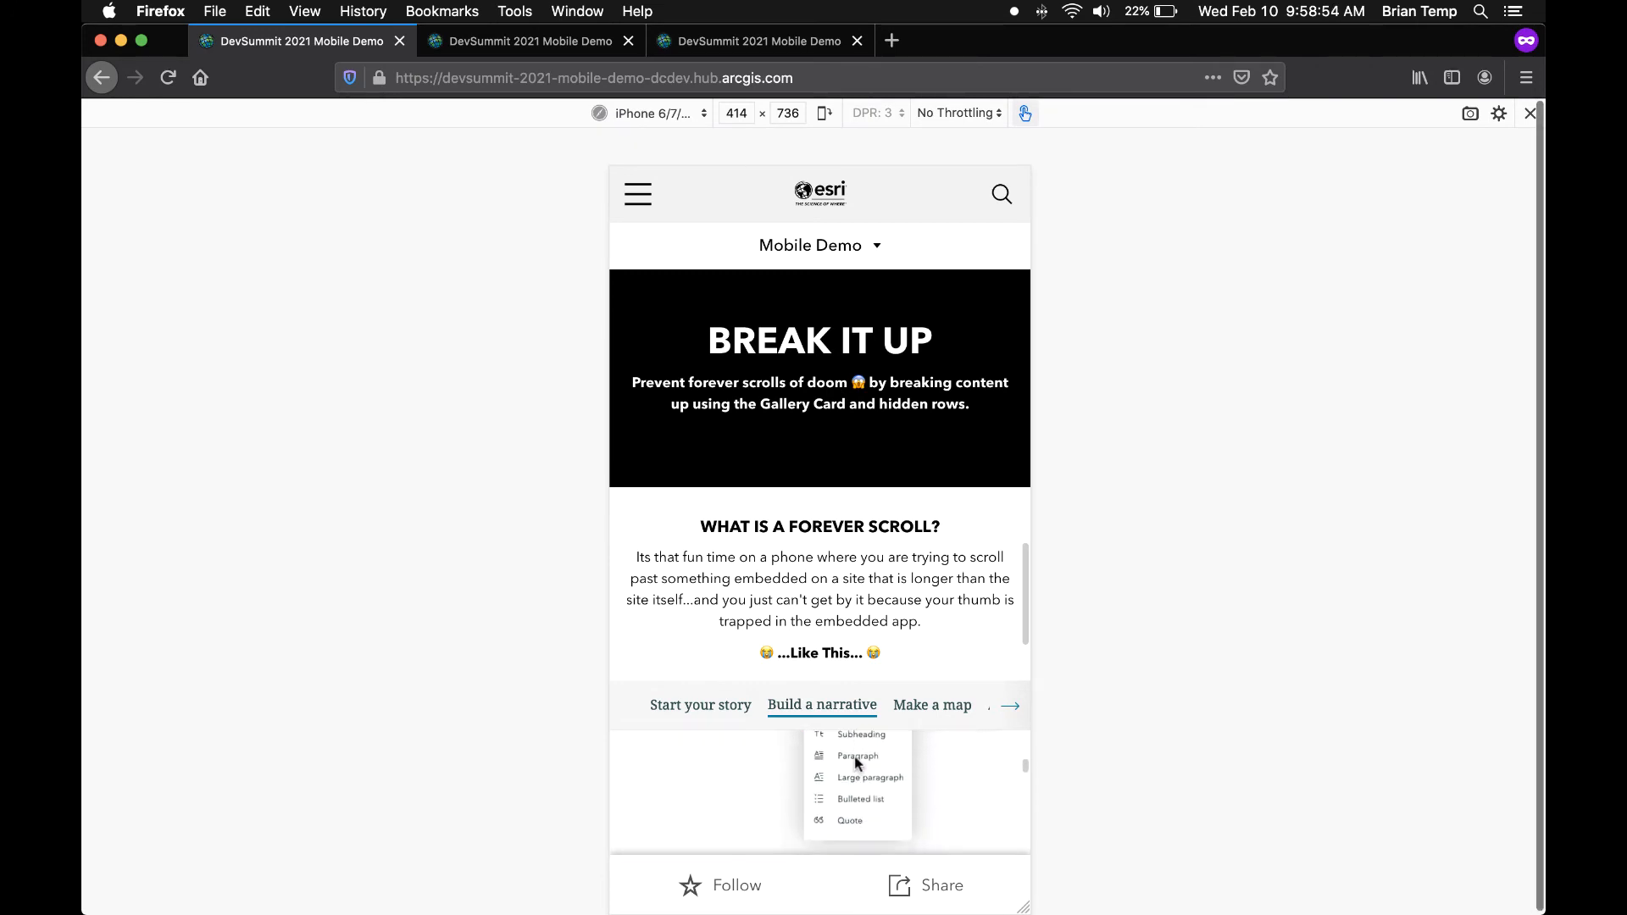
scroll(855, 762, "down", 6)
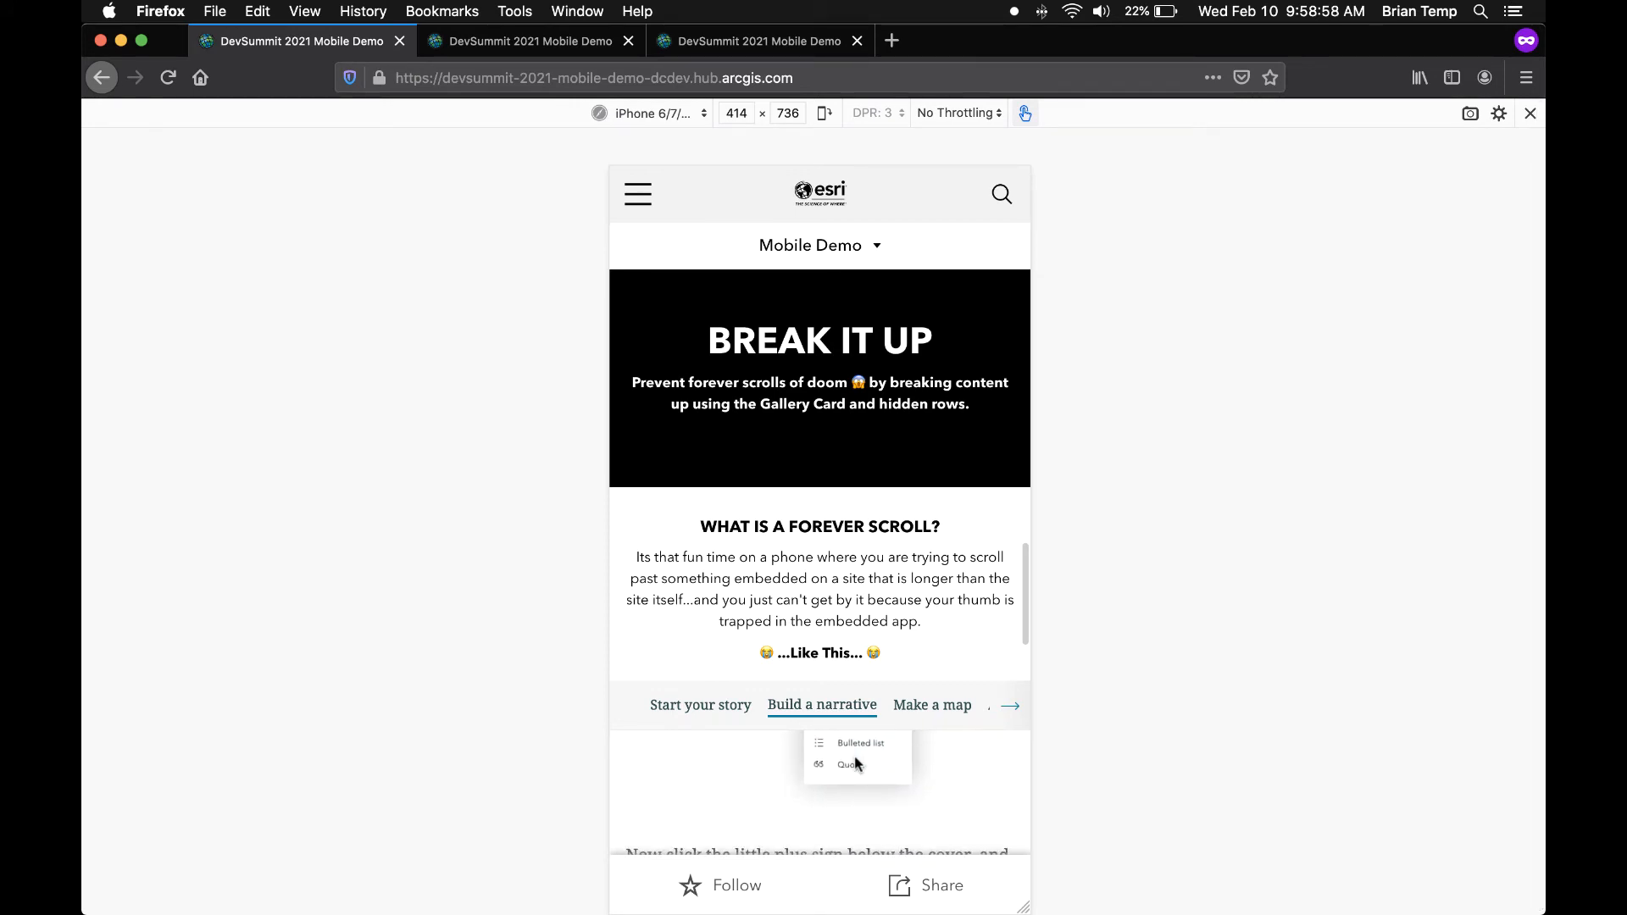
scroll(830, 542, "down", 1)
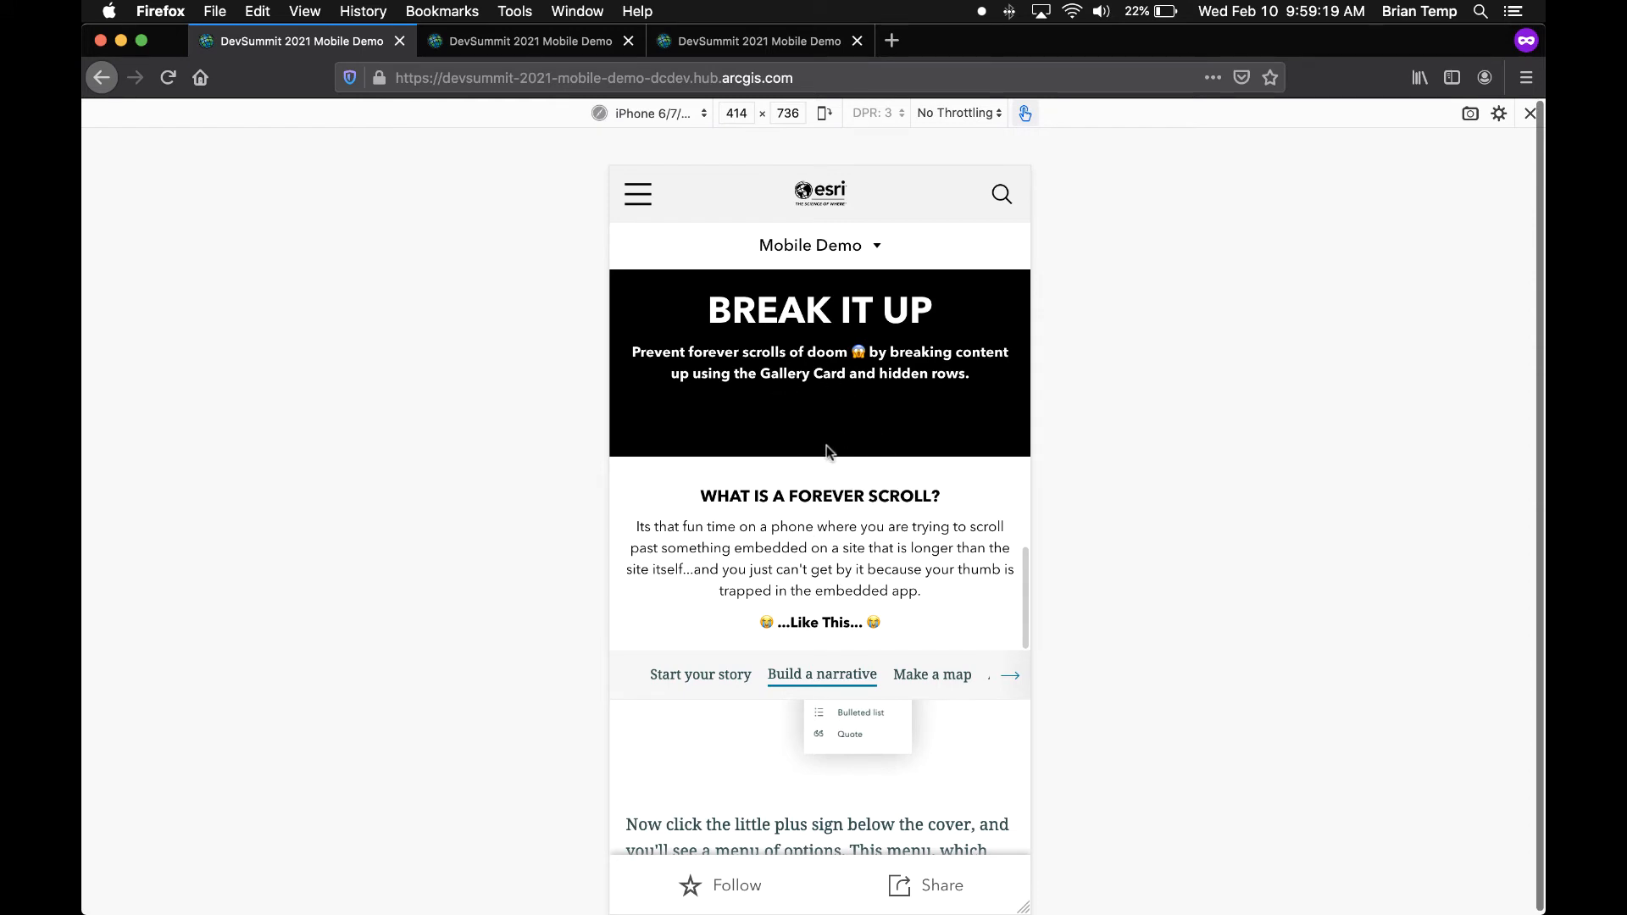
- Examine the rest of the embedded story's "Build a narrative" section in the iPhone preview, continuing to "Make a map"
scroll(827, 462, "down", 10)
scroll(827, 462, "down", 2)
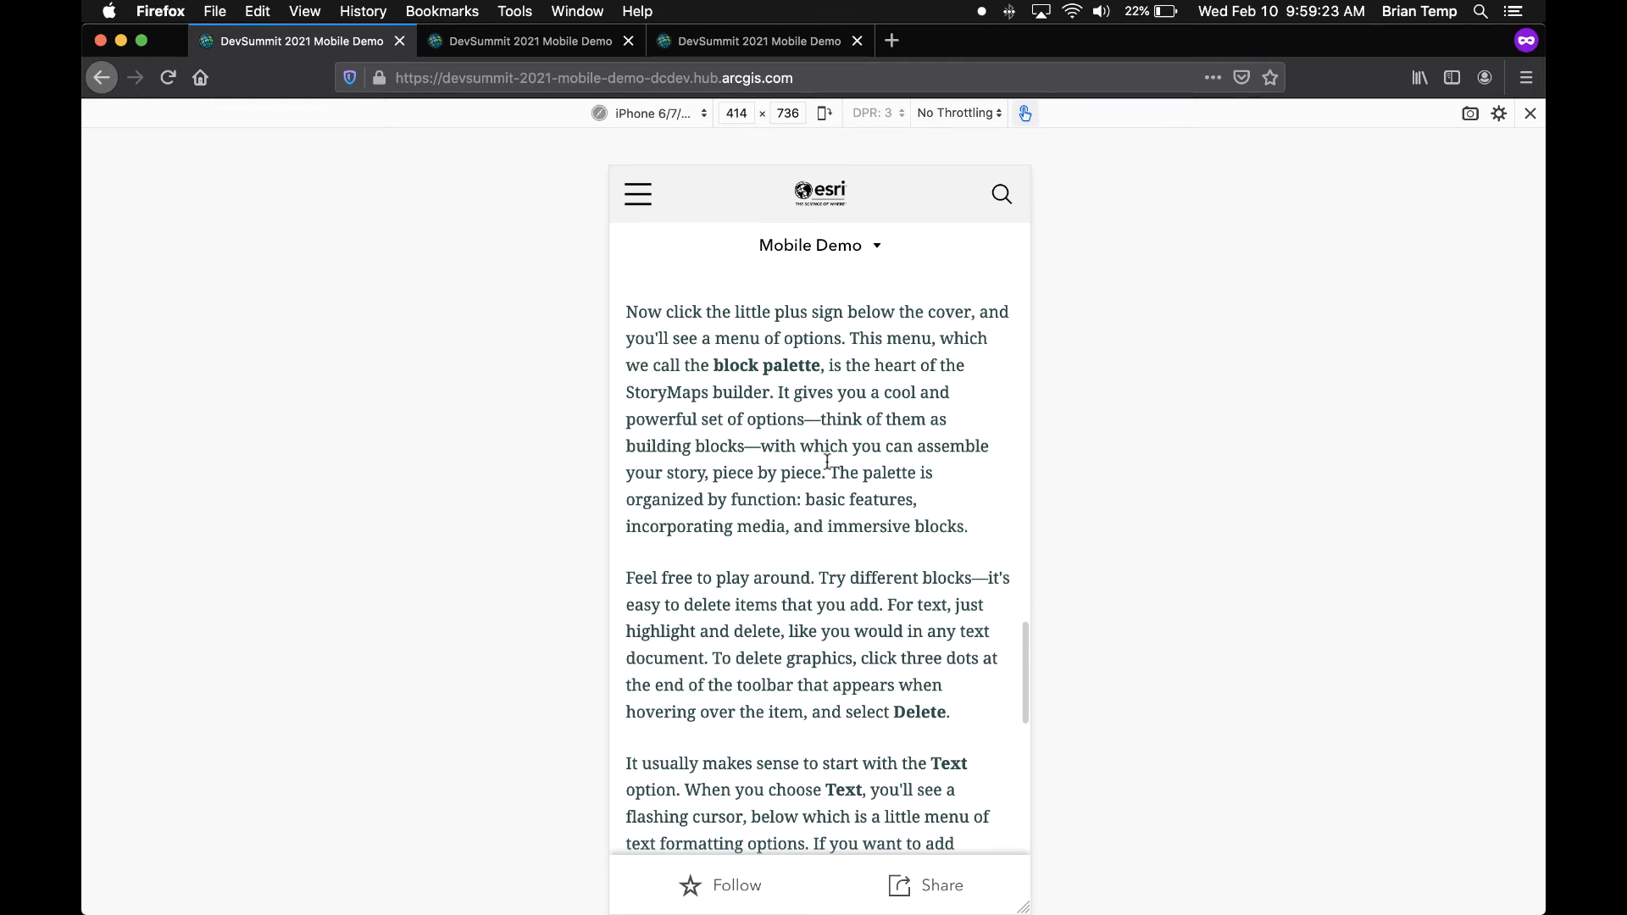
scroll(827, 490, "down", 6)
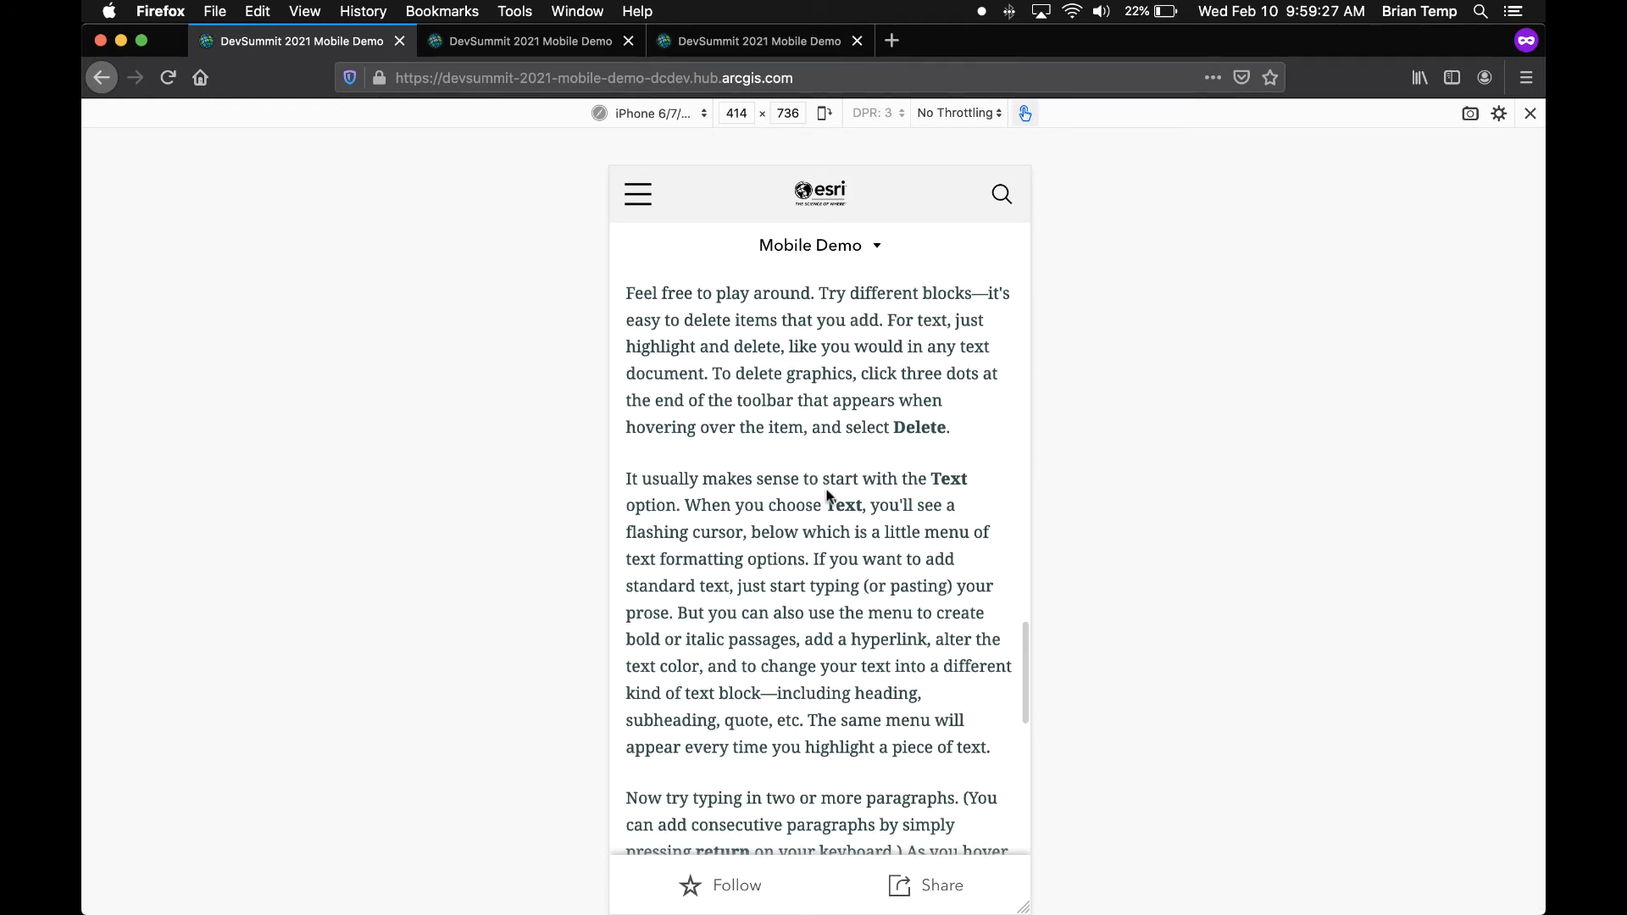
scroll(827, 495, "down", 19)
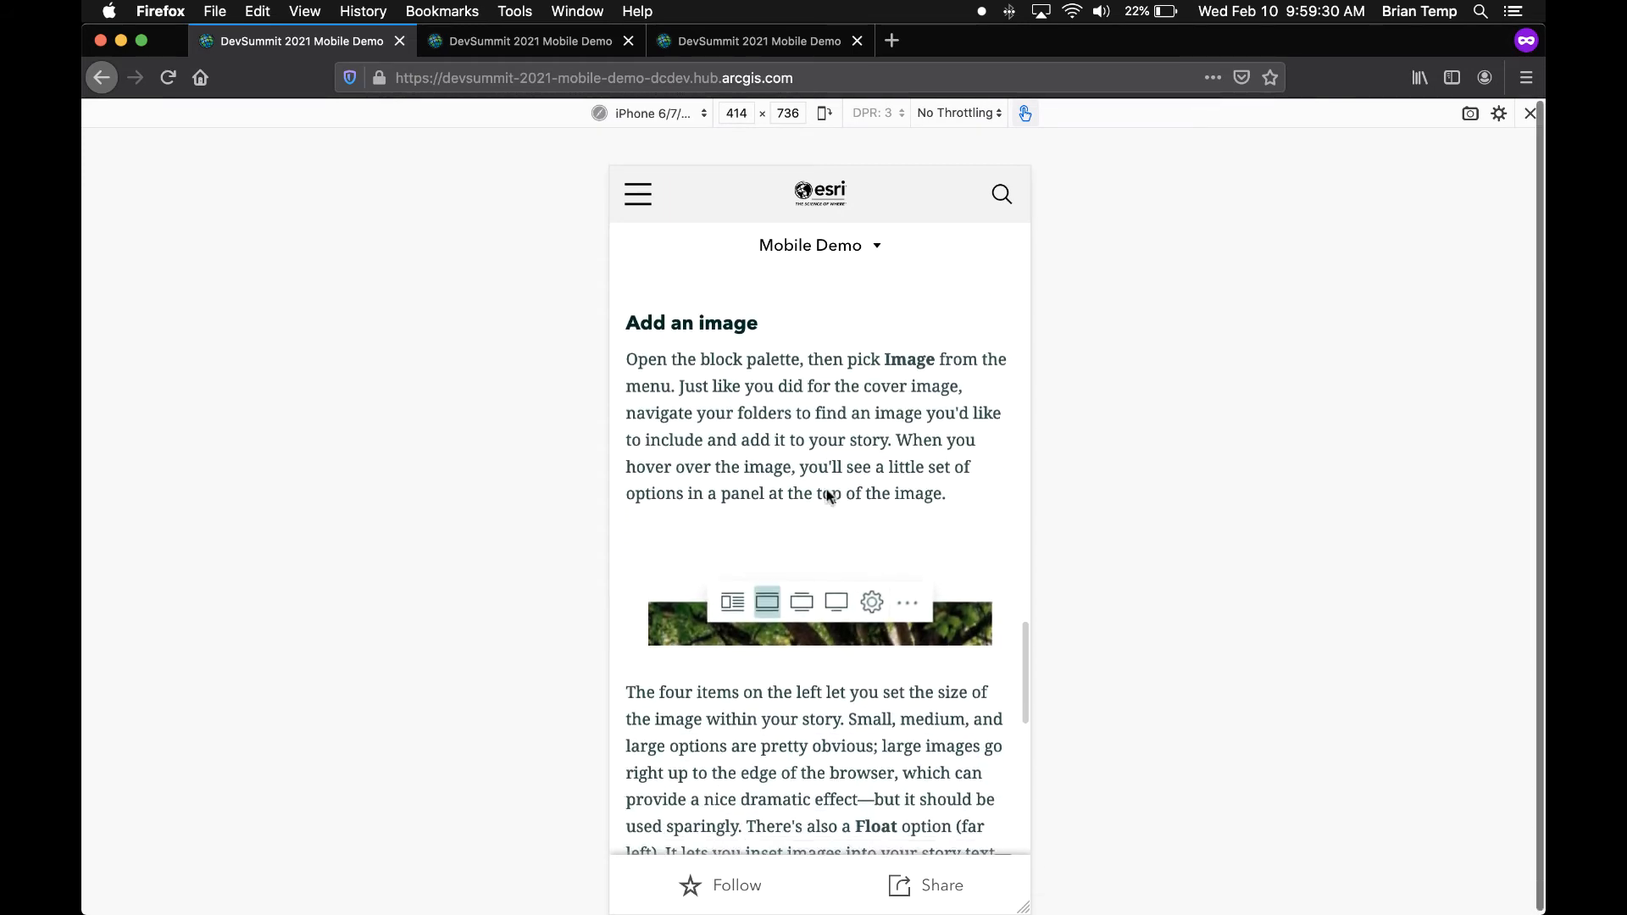
scroll(827, 495, "down", 20)
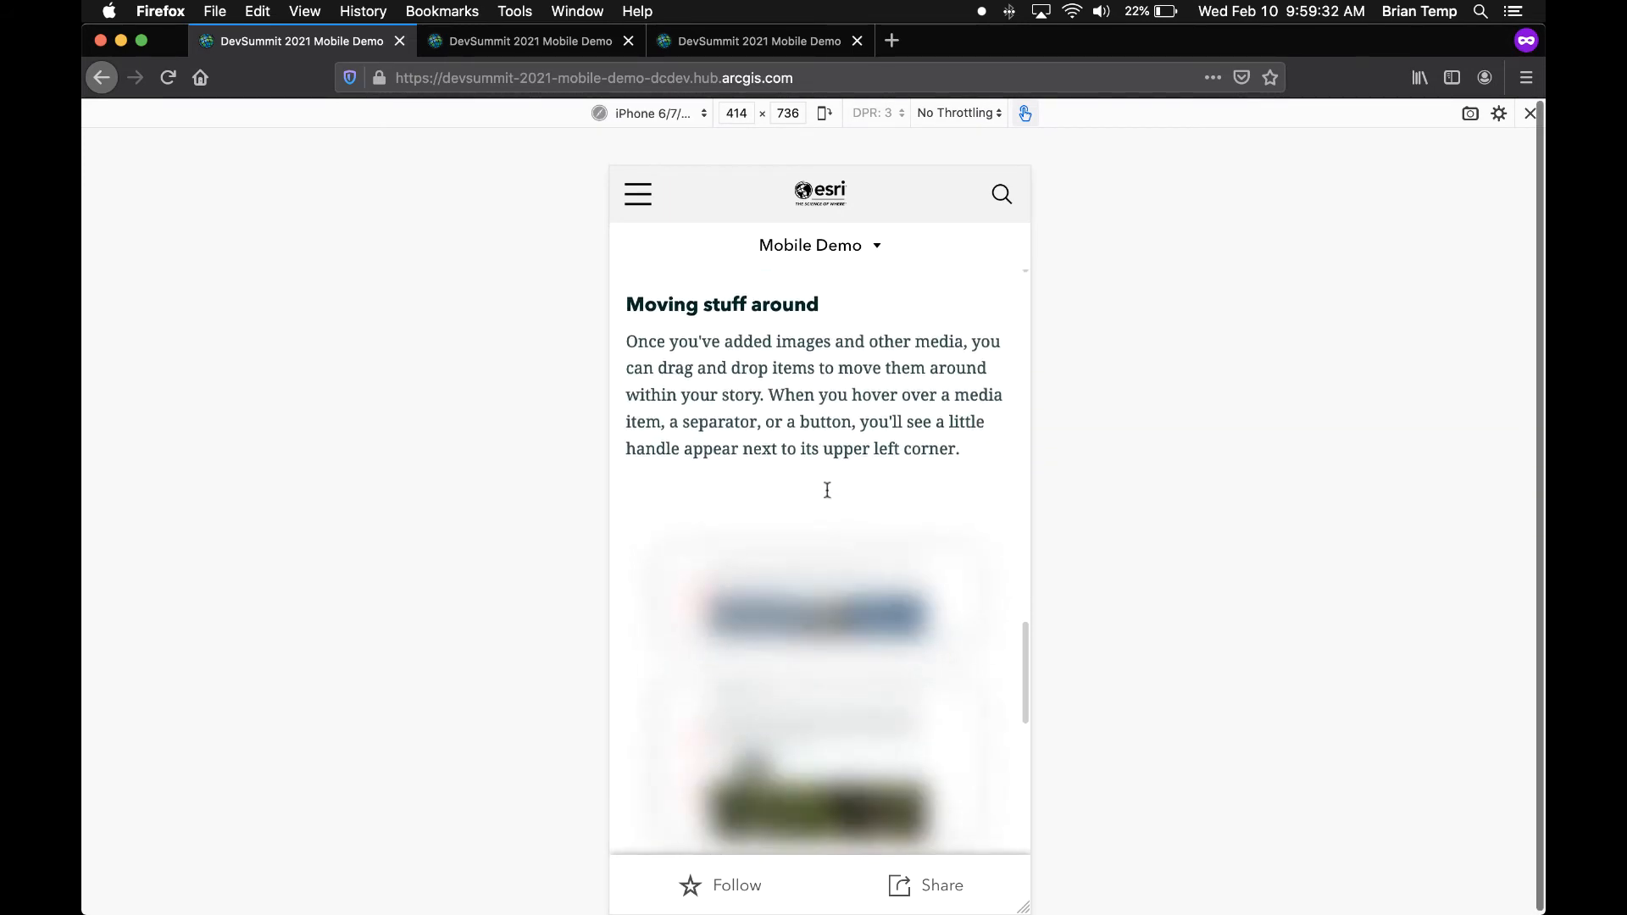
scroll(827, 490, "down", 9)
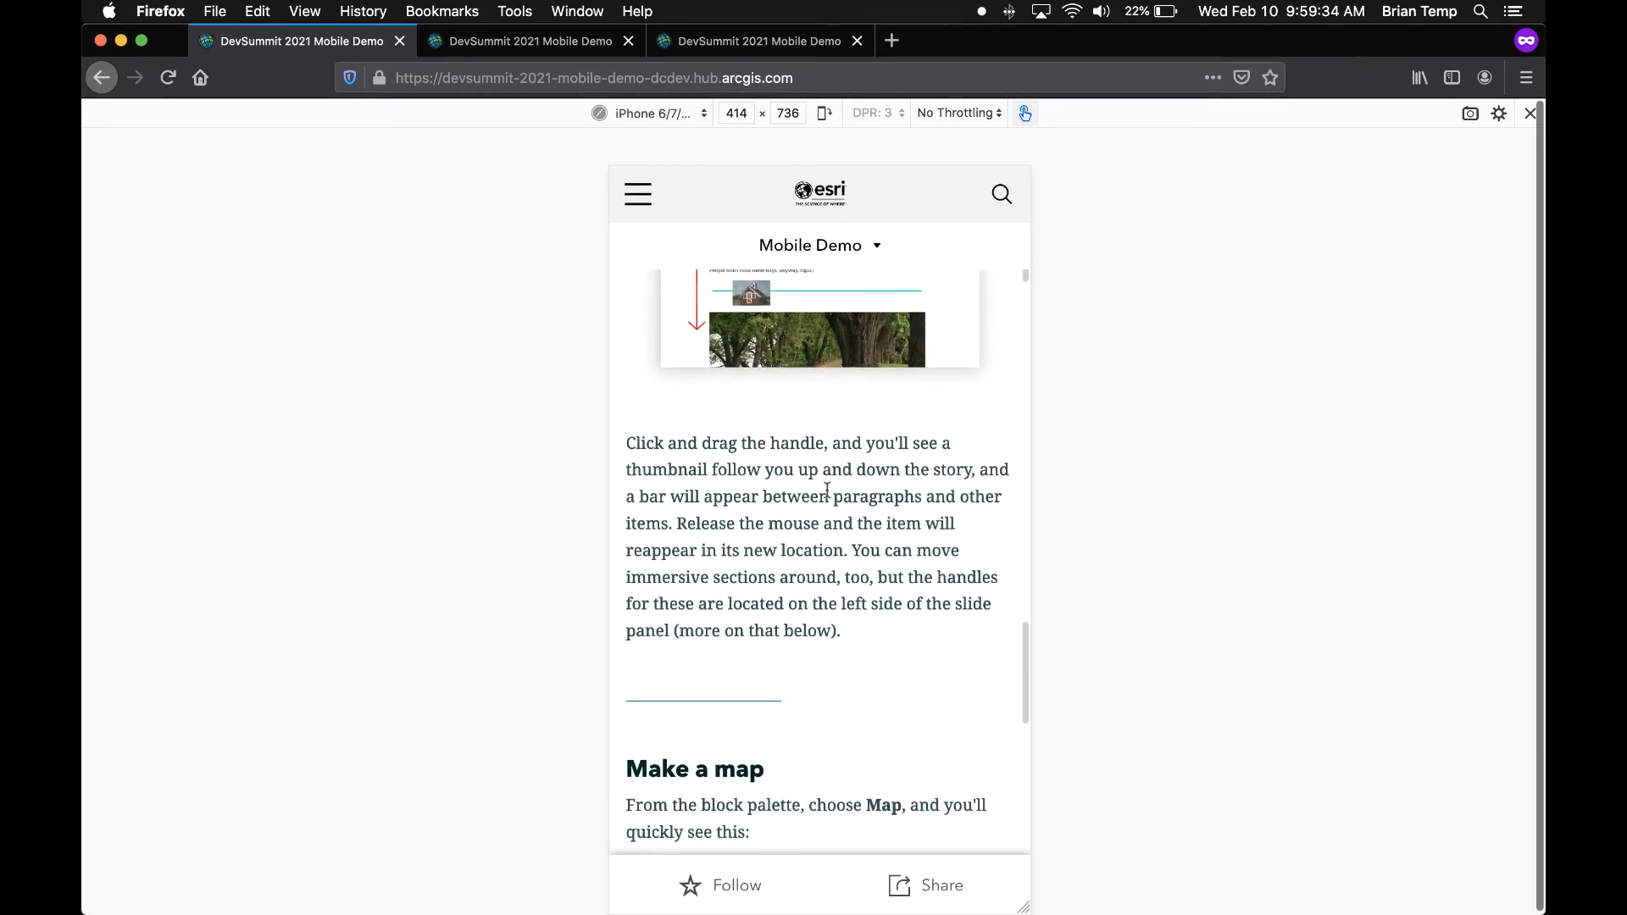
scroll(827, 492, "down", 6)
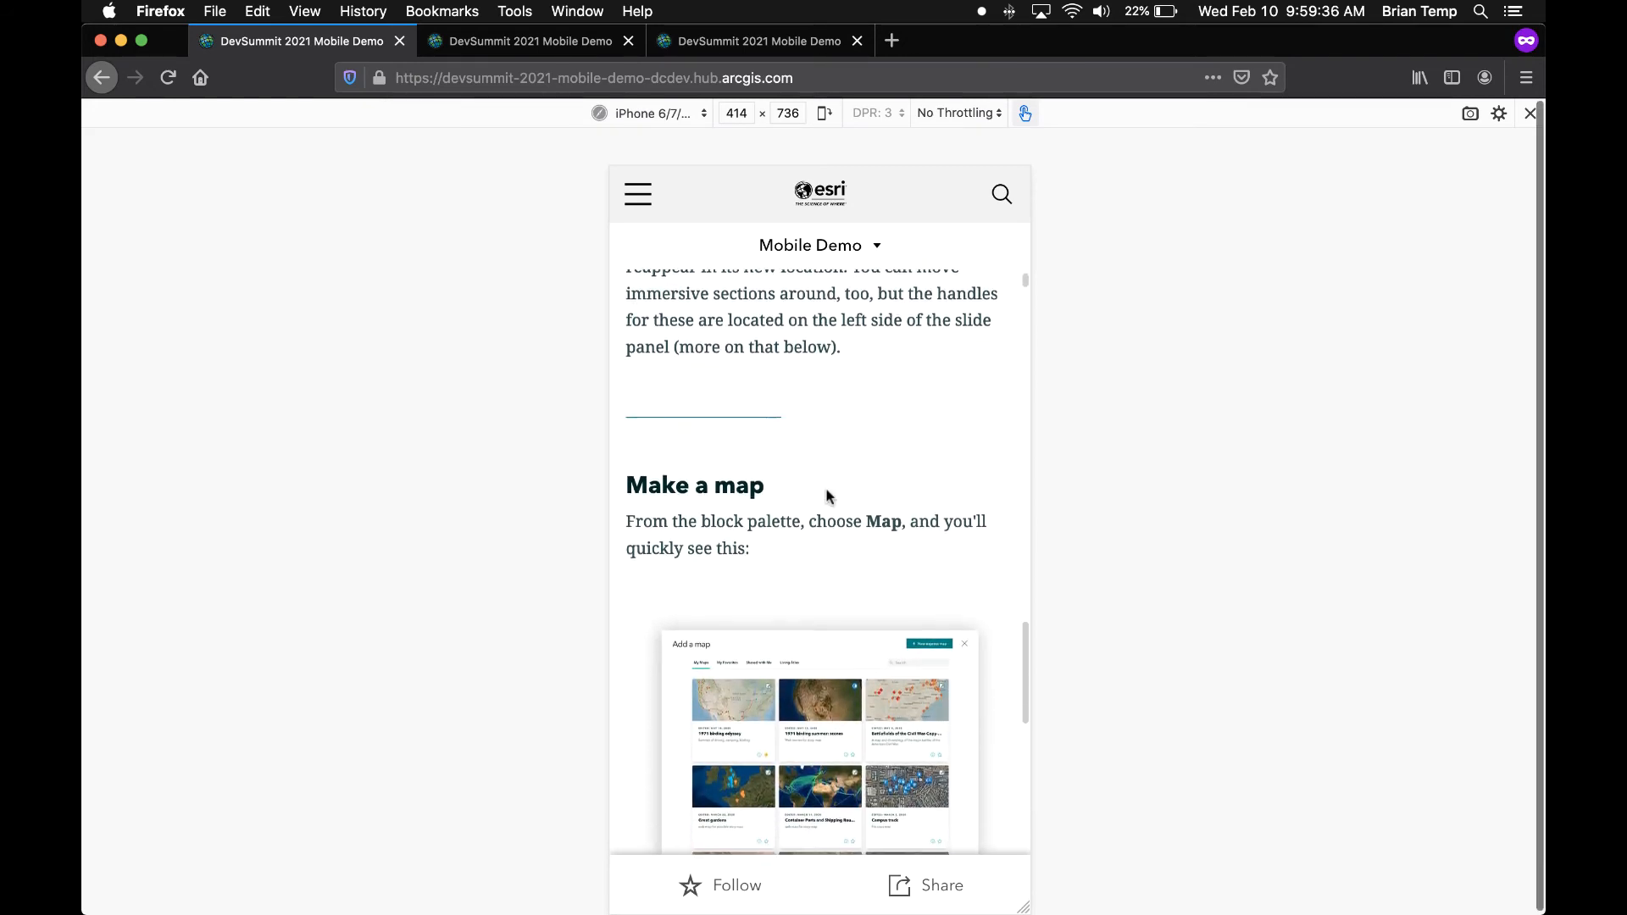
scroll(829, 495, "down", 3)
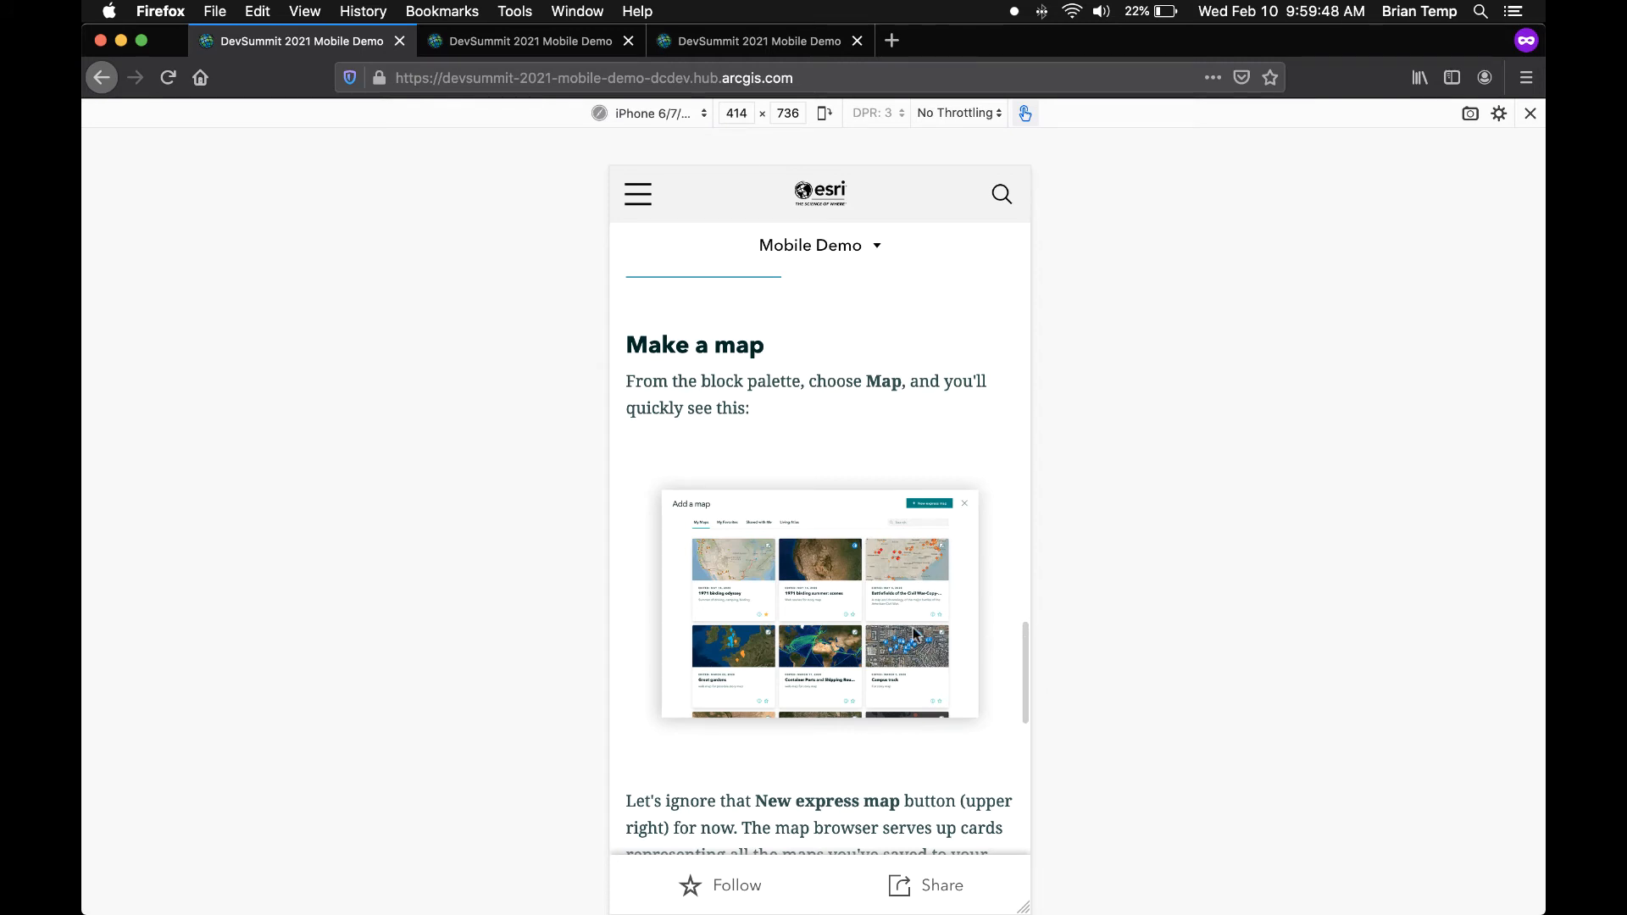
- Examine the embedded story's "Make a map" section in the iPhone preview, through the express map drawing tools and map settings
scroll(912, 627, "down", 8)
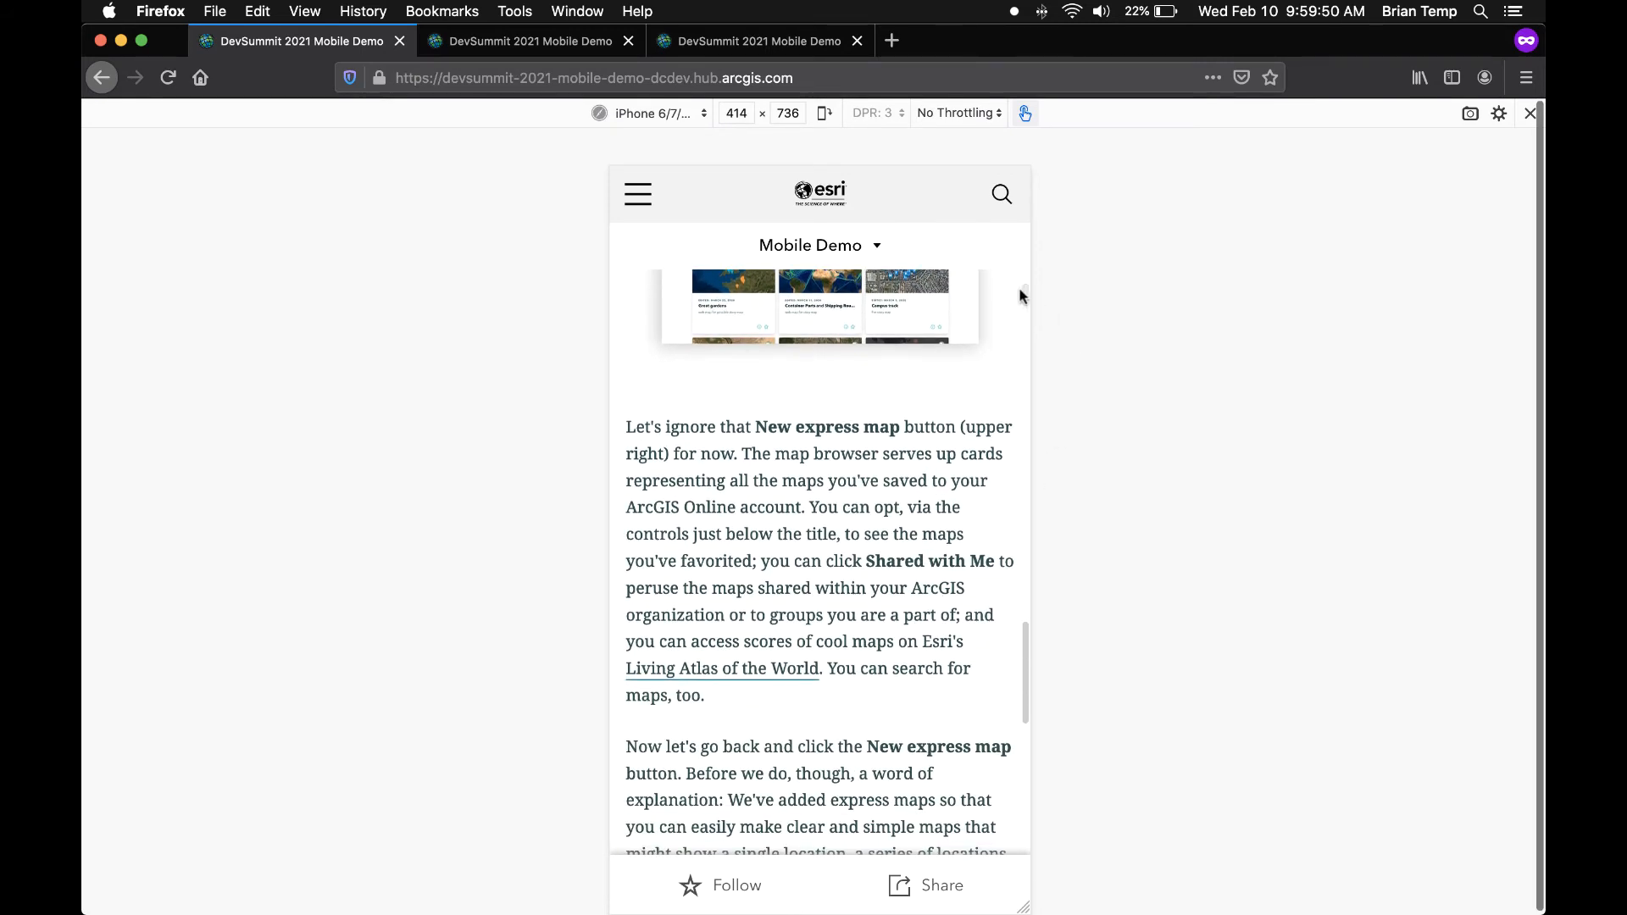
scroll(966, 379, "down", 6)
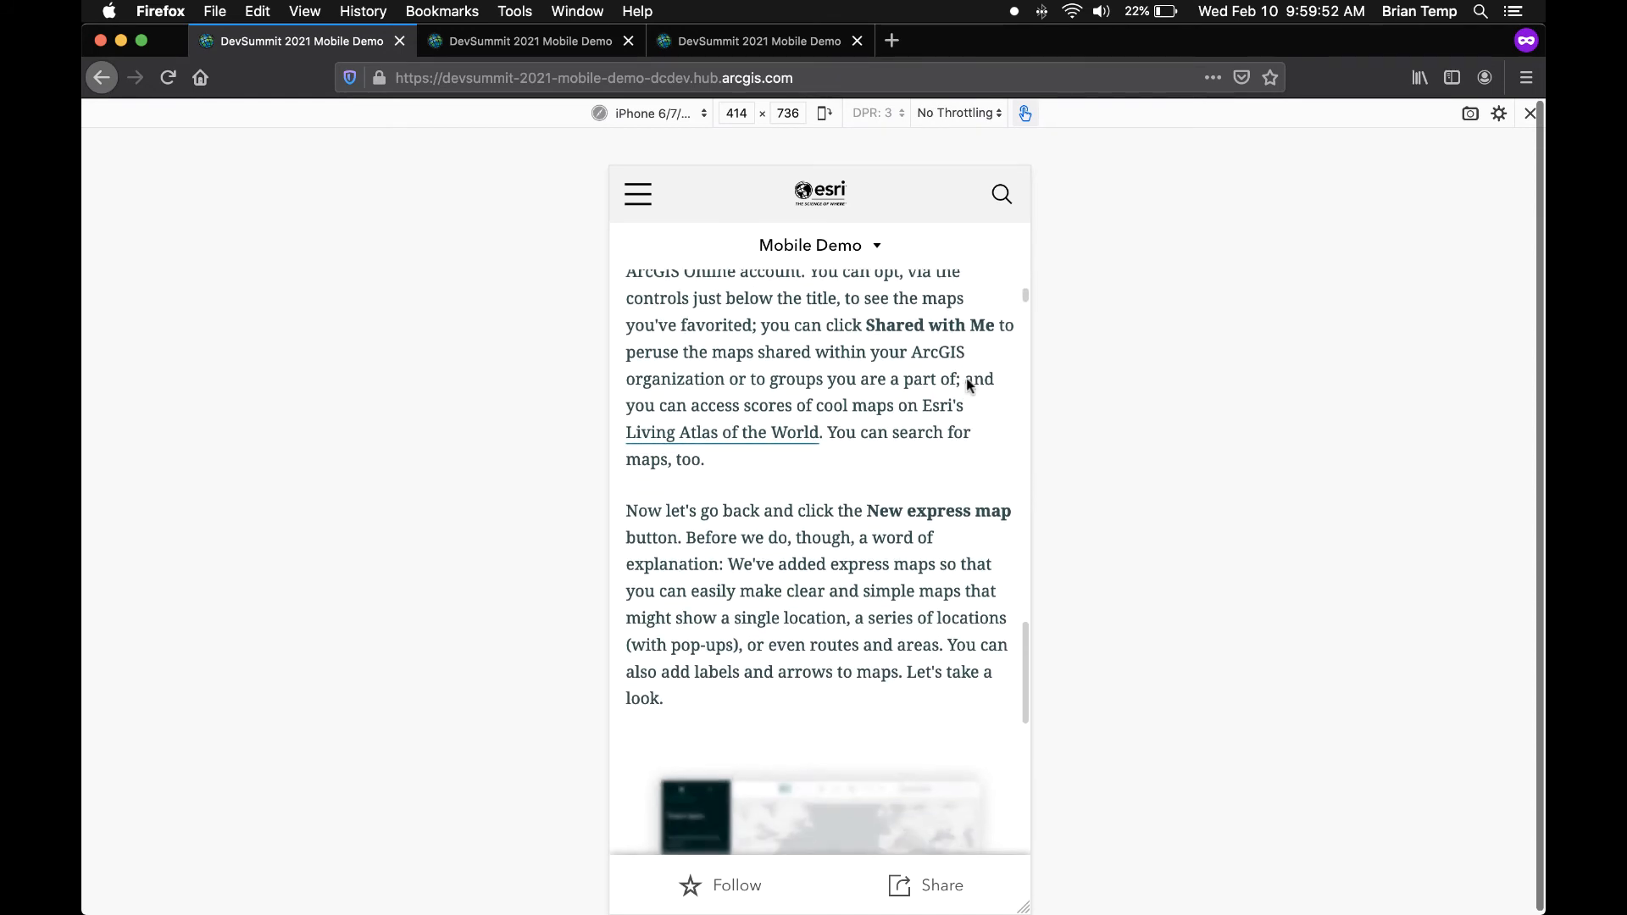
scroll(967, 380, "down", 7)
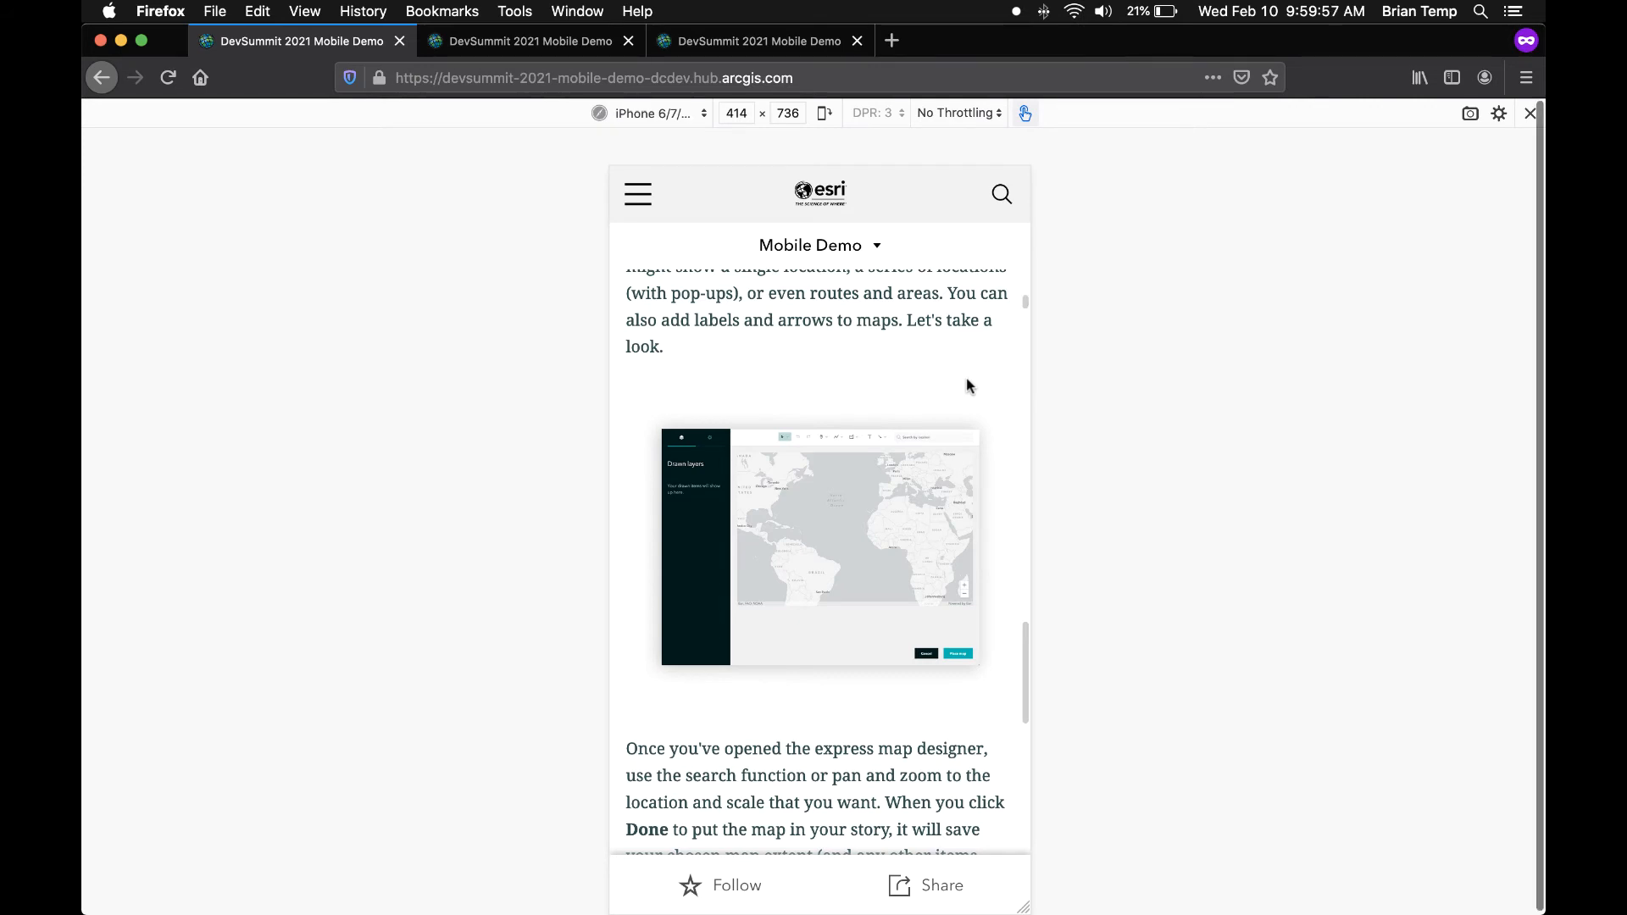
scroll(971, 386, "down", 17)
scroll(966, 385, "down", 3)
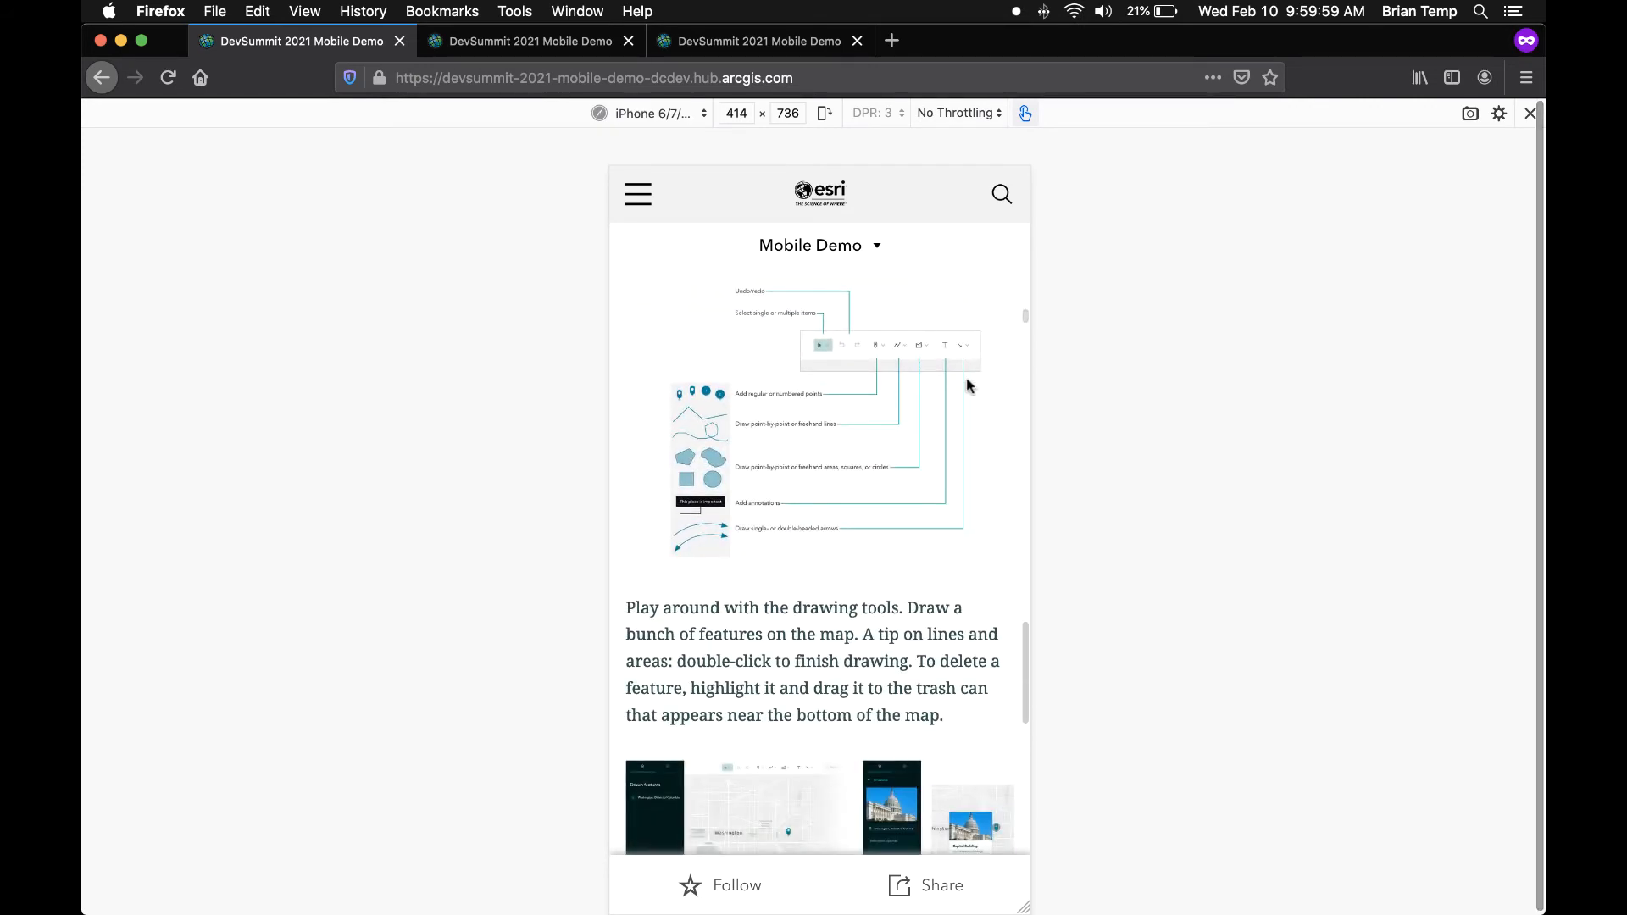
scroll(967, 386, "down", 17)
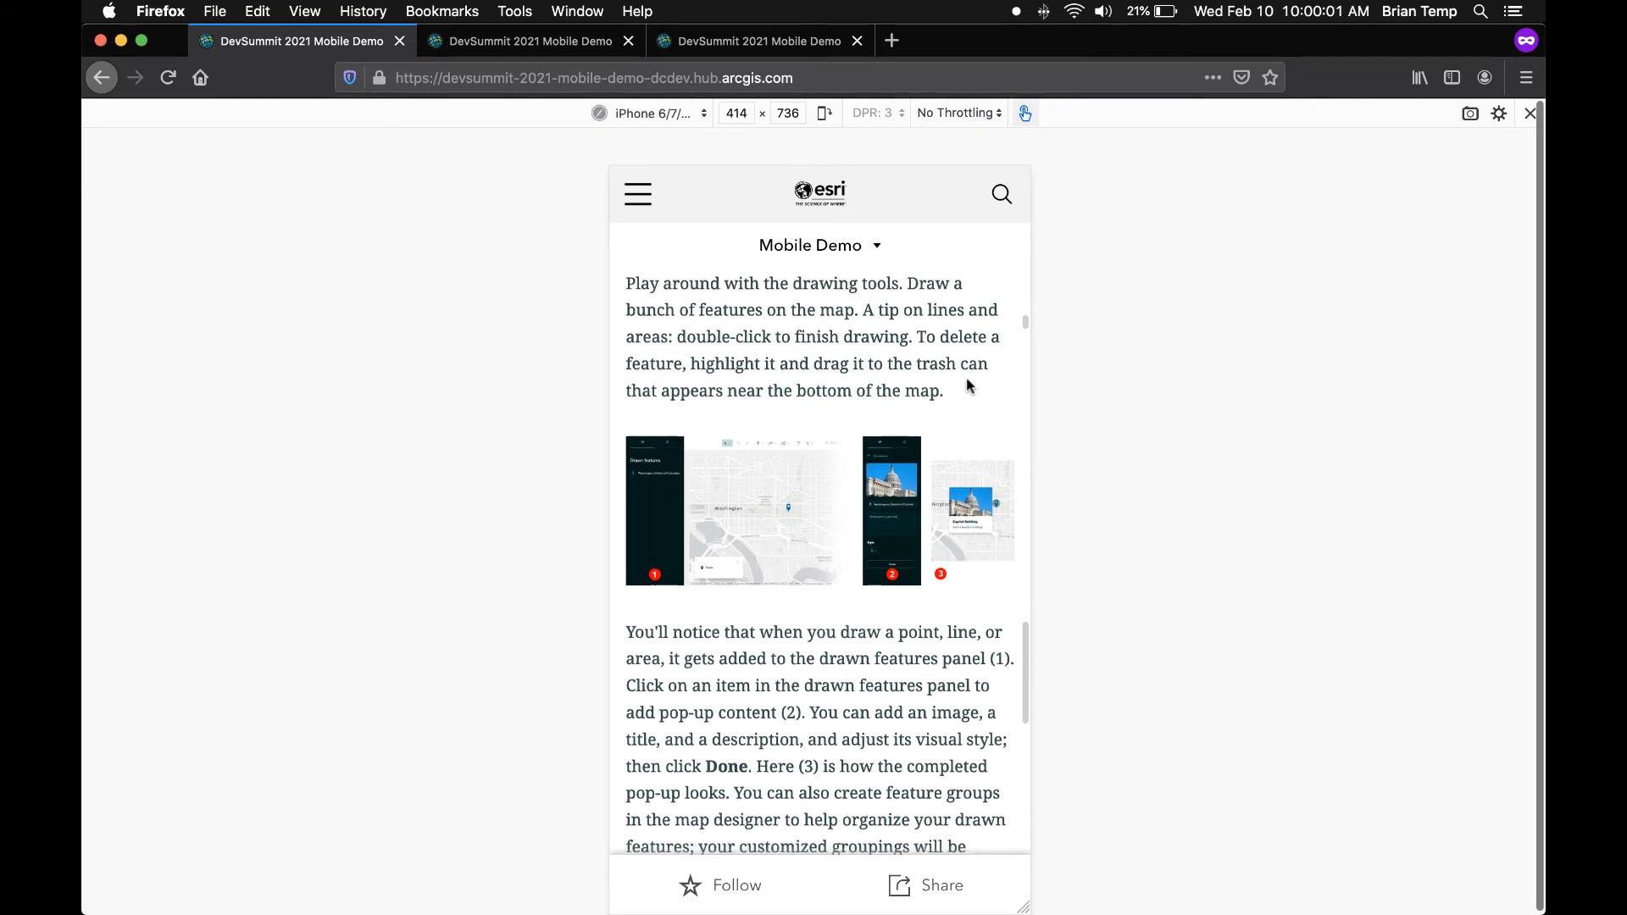
scroll(966, 378, "down", 20)
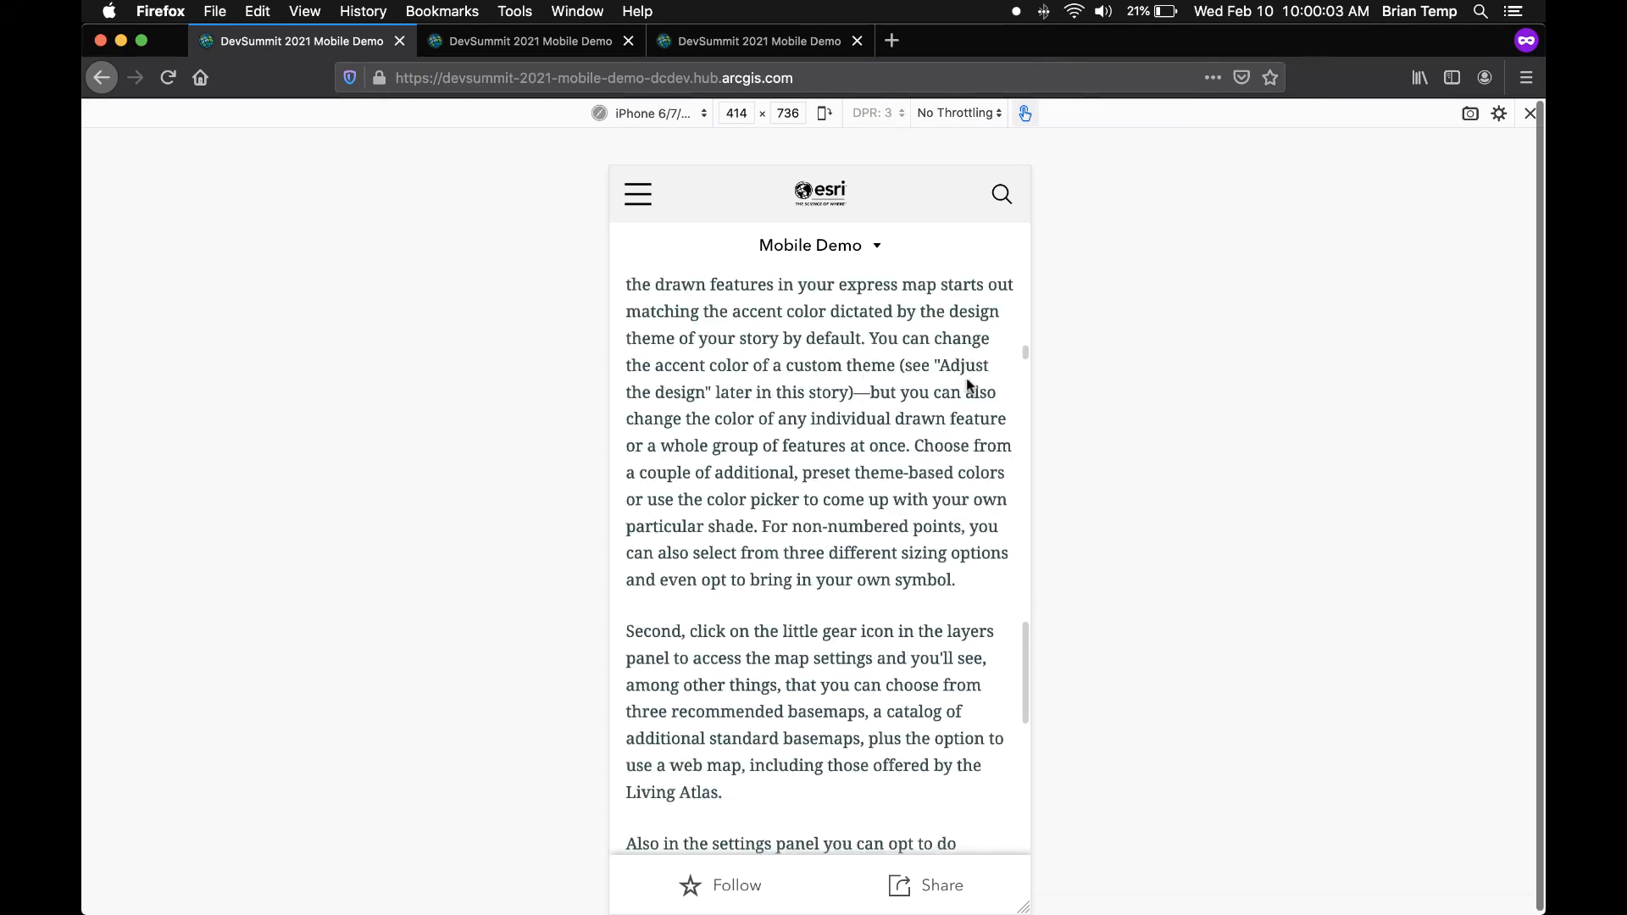
- Examine the embedded story's sidecar, "Slideshow", "Swipe" and map tour sections in the iPhone preview, continuing to "Add an embed"
scroll(967, 380, "down", 20)
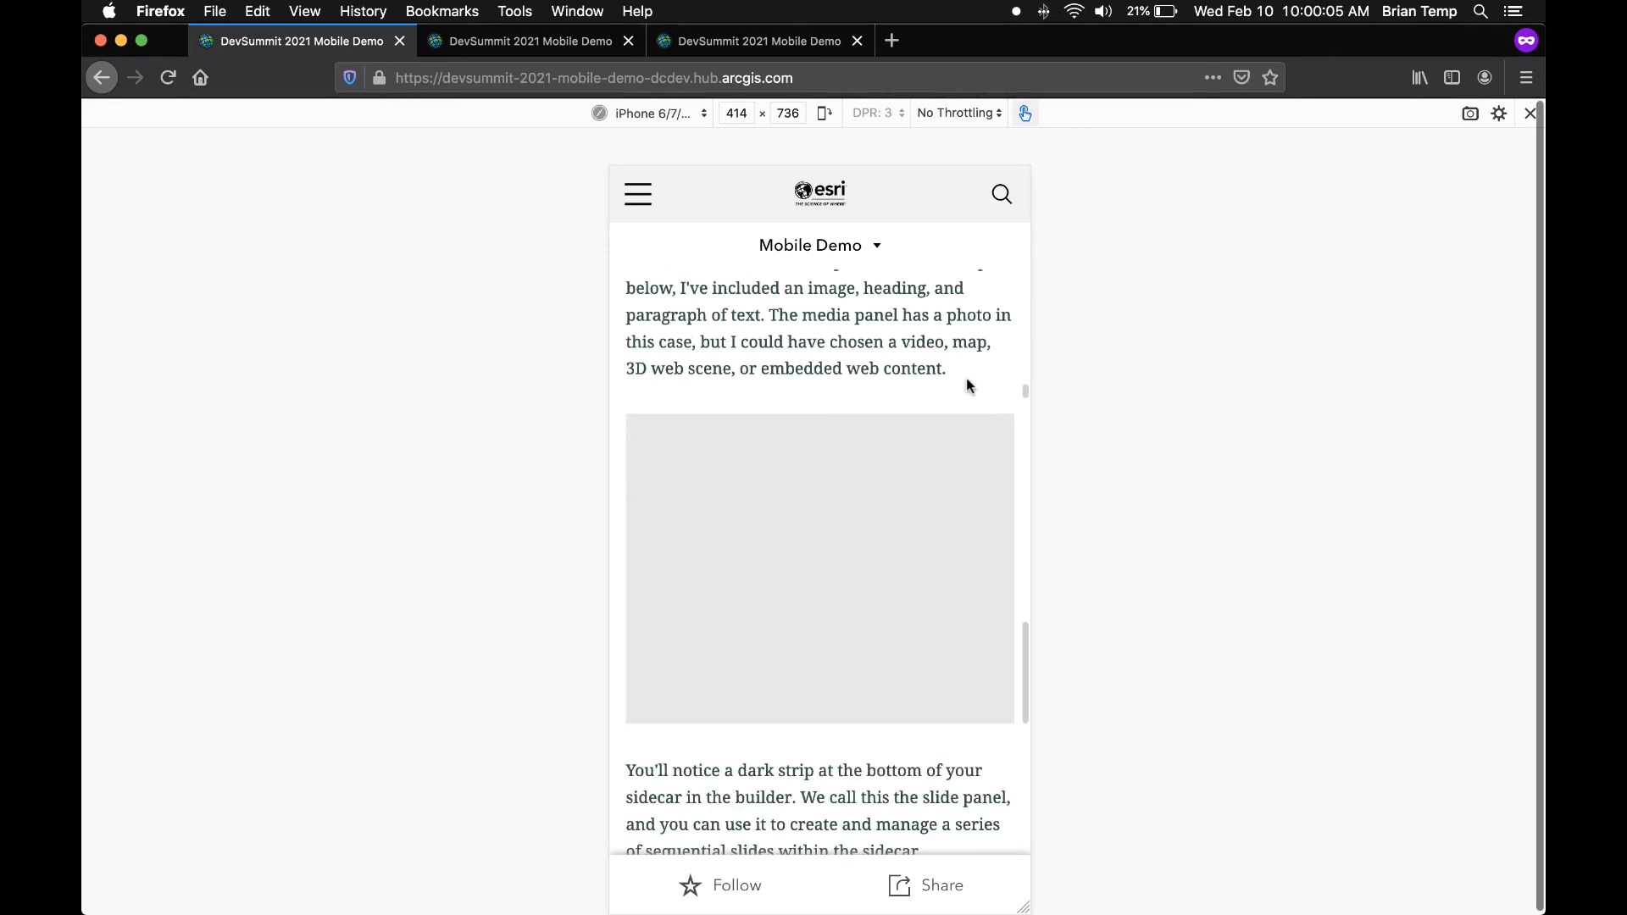
scroll(966, 381, "down", 20)
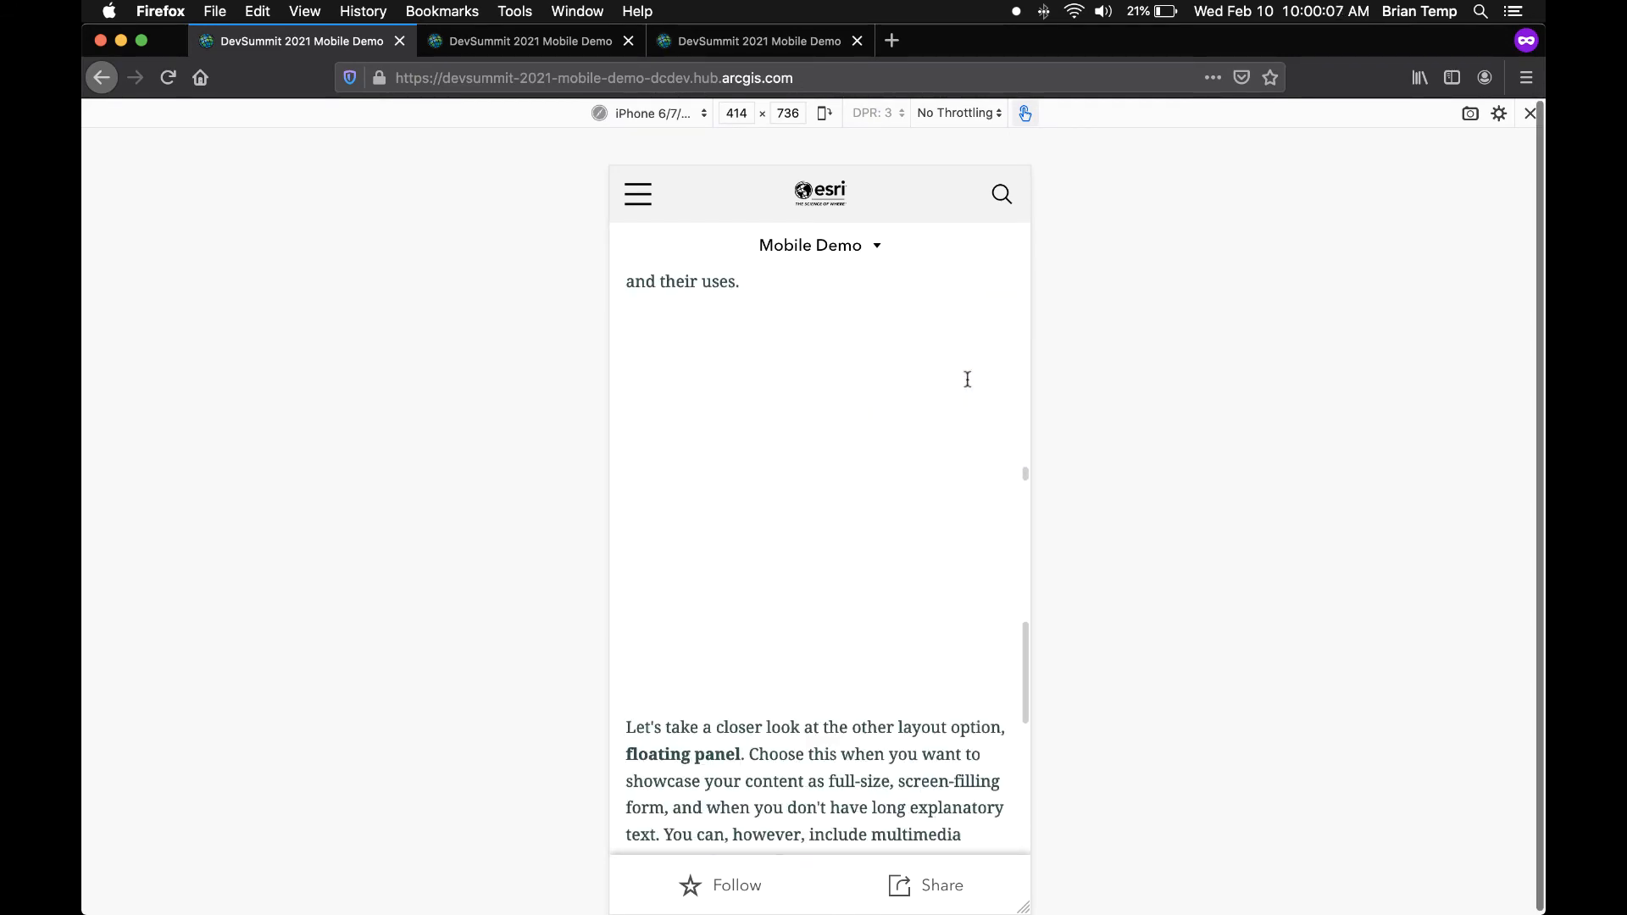
scroll(966, 379, "down", 20)
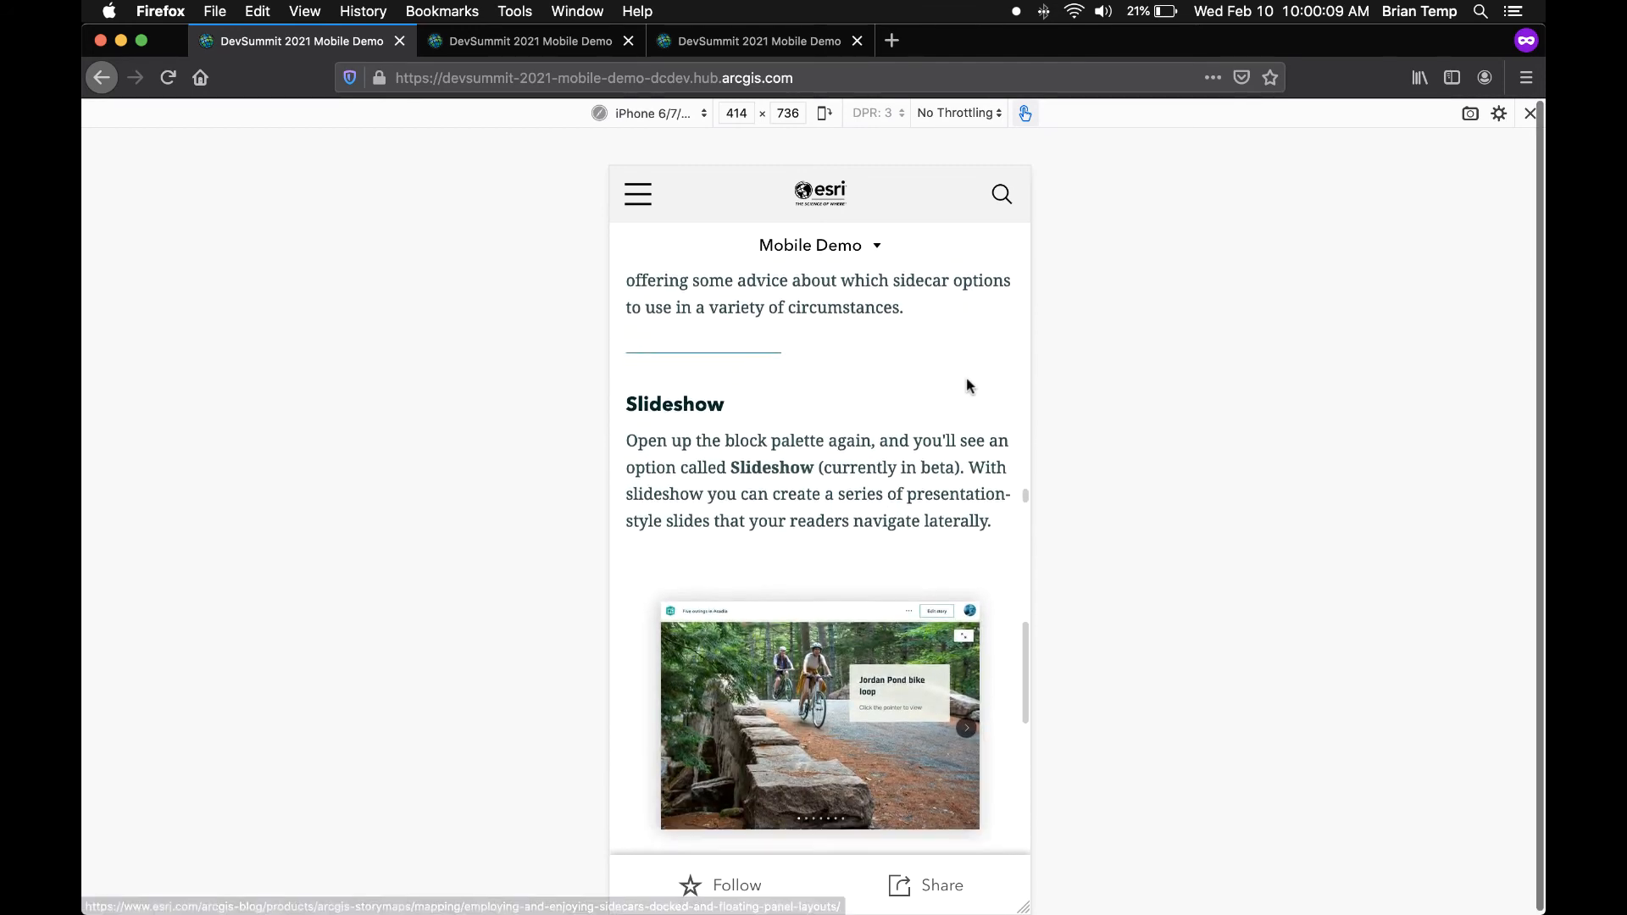
scroll(967, 386, "down", 20)
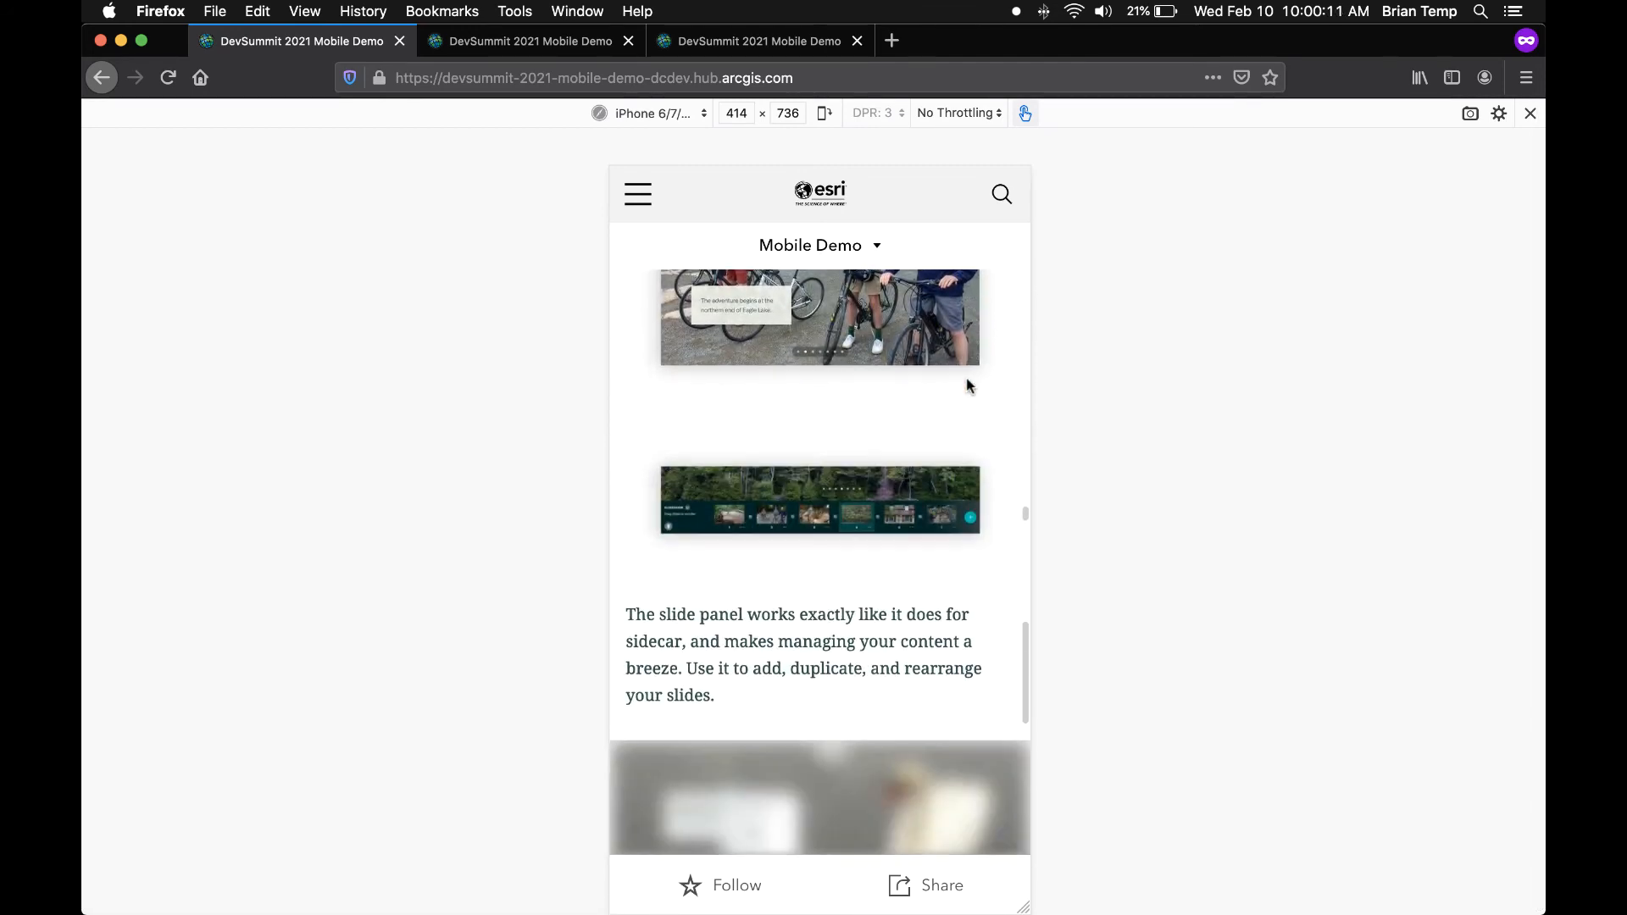
scroll(970, 386, "down", 20)
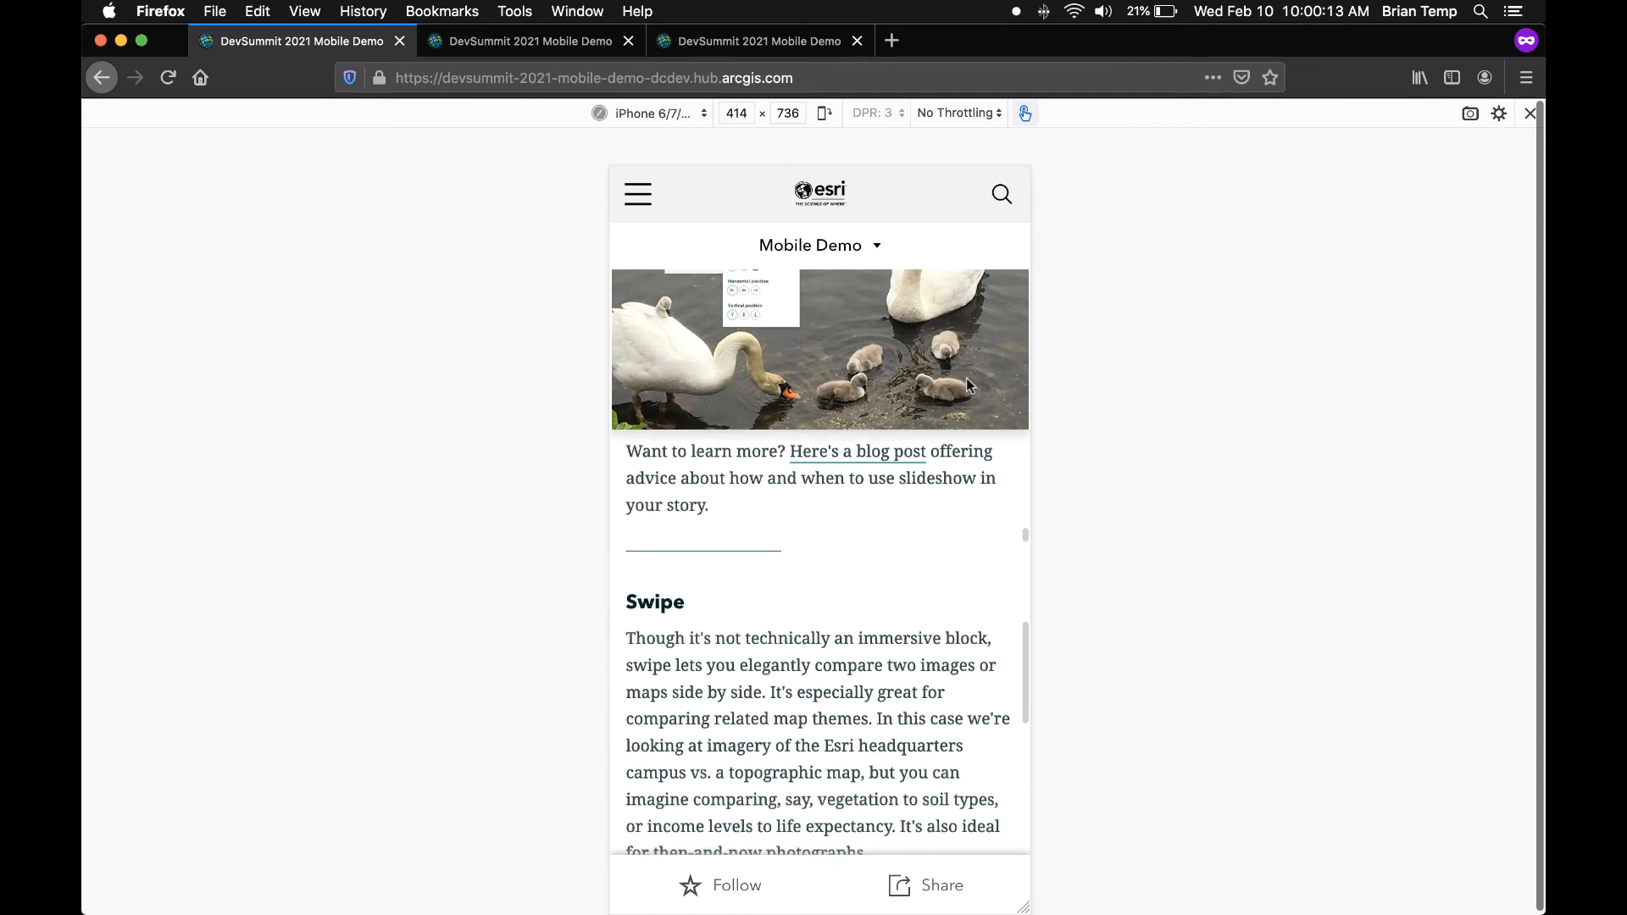
scroll(968, 383, "down", 20)
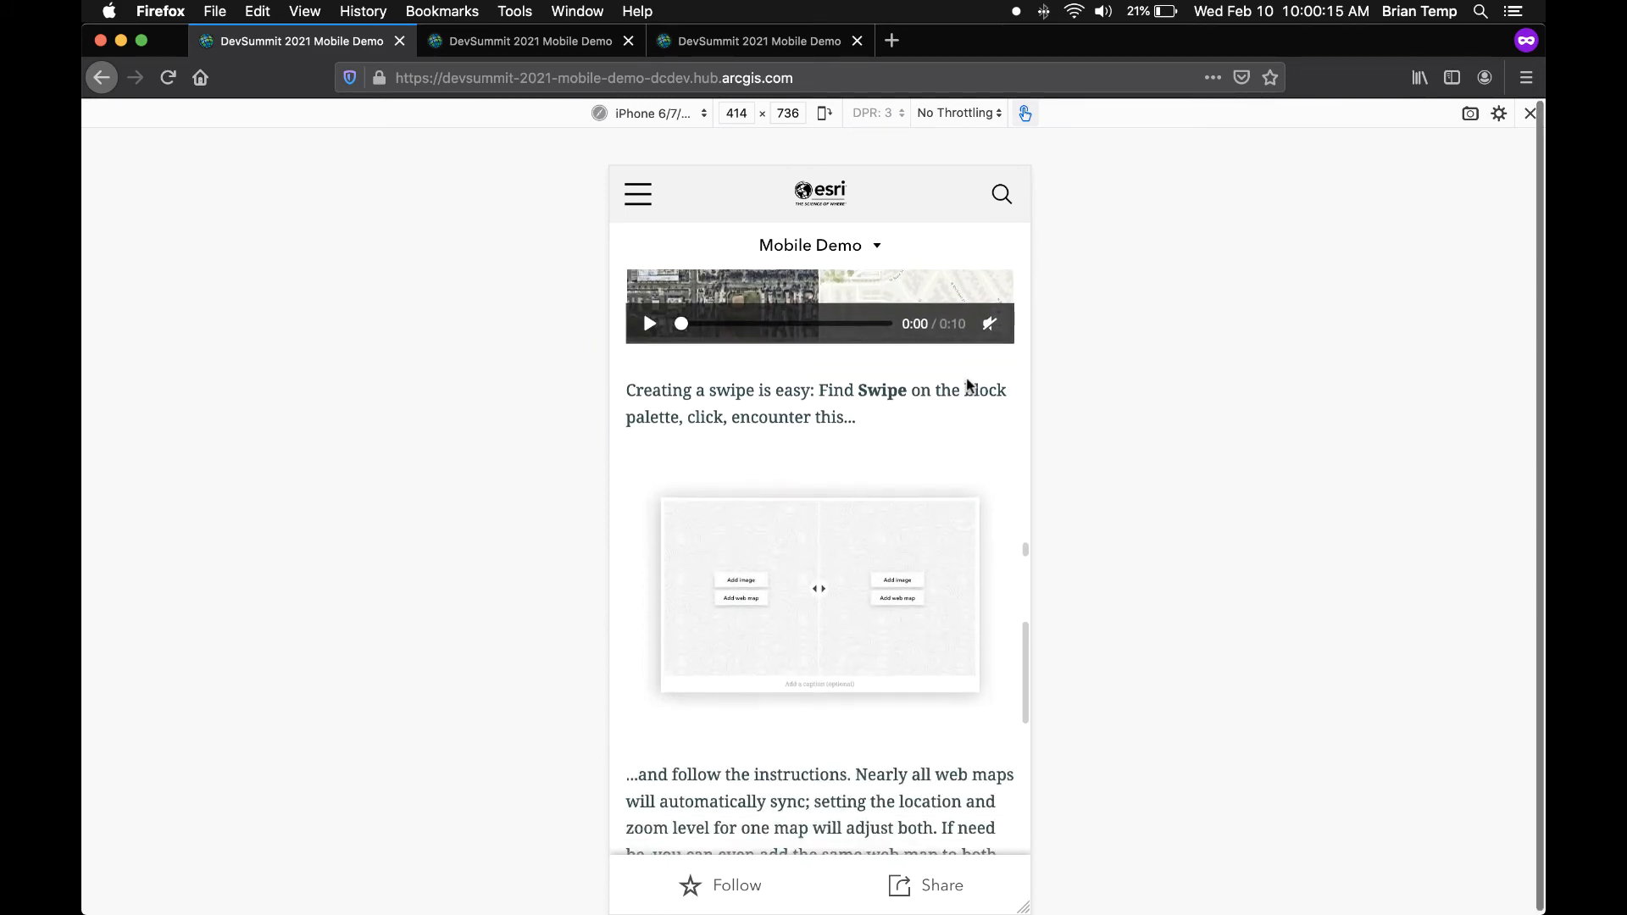
scroll(968, 383, "down", 20)
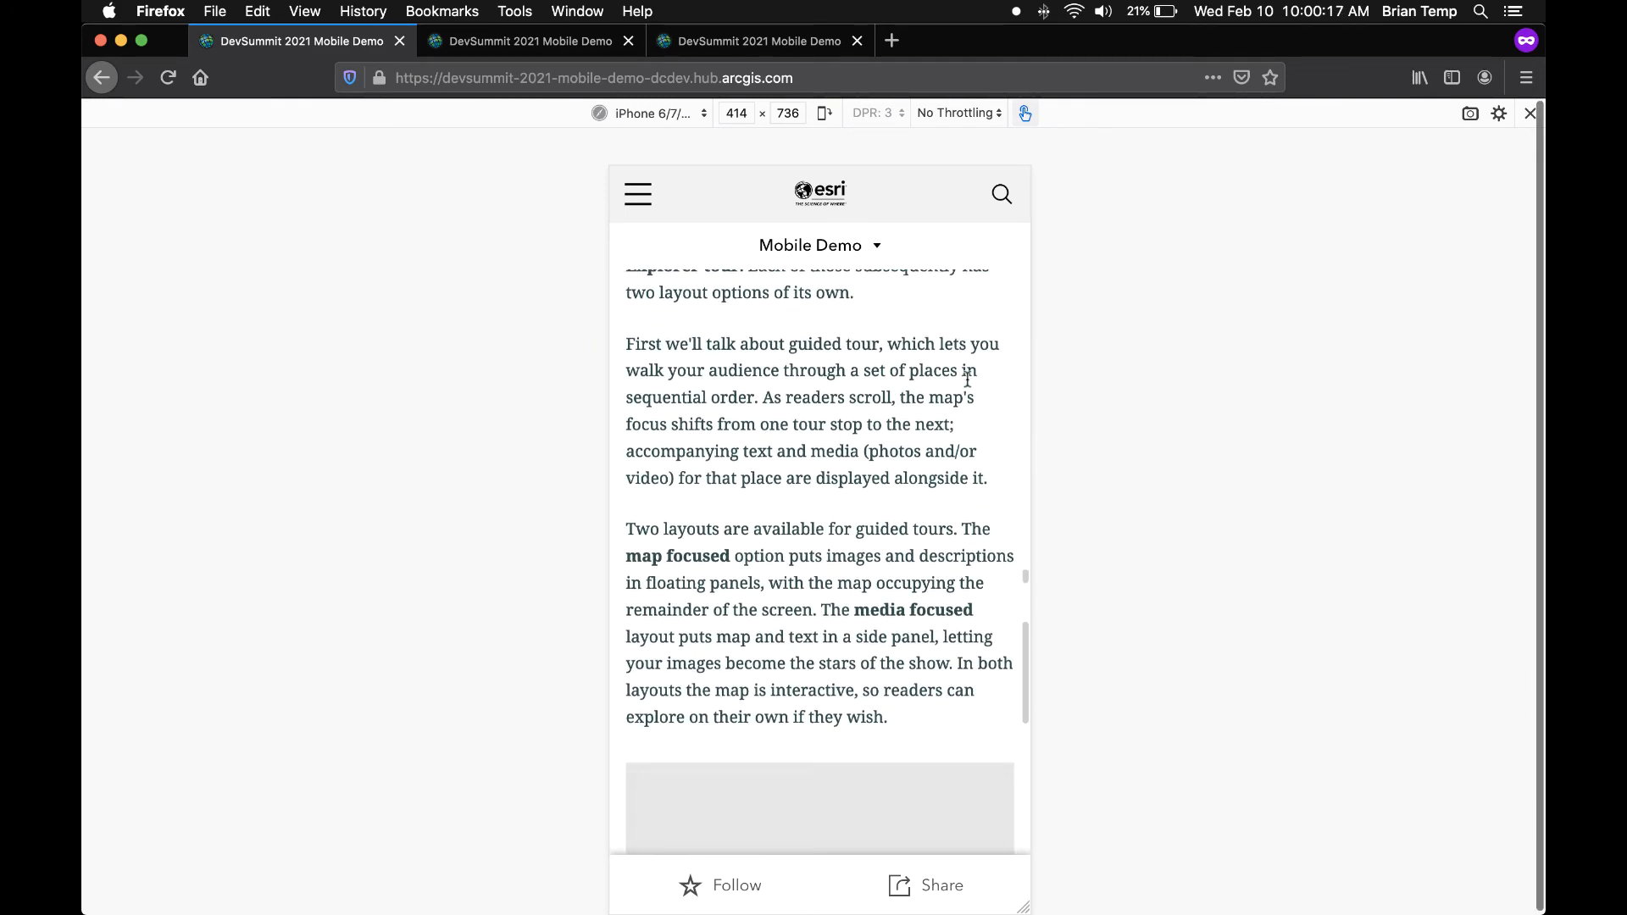
scroll(969, 383, "down", 1)
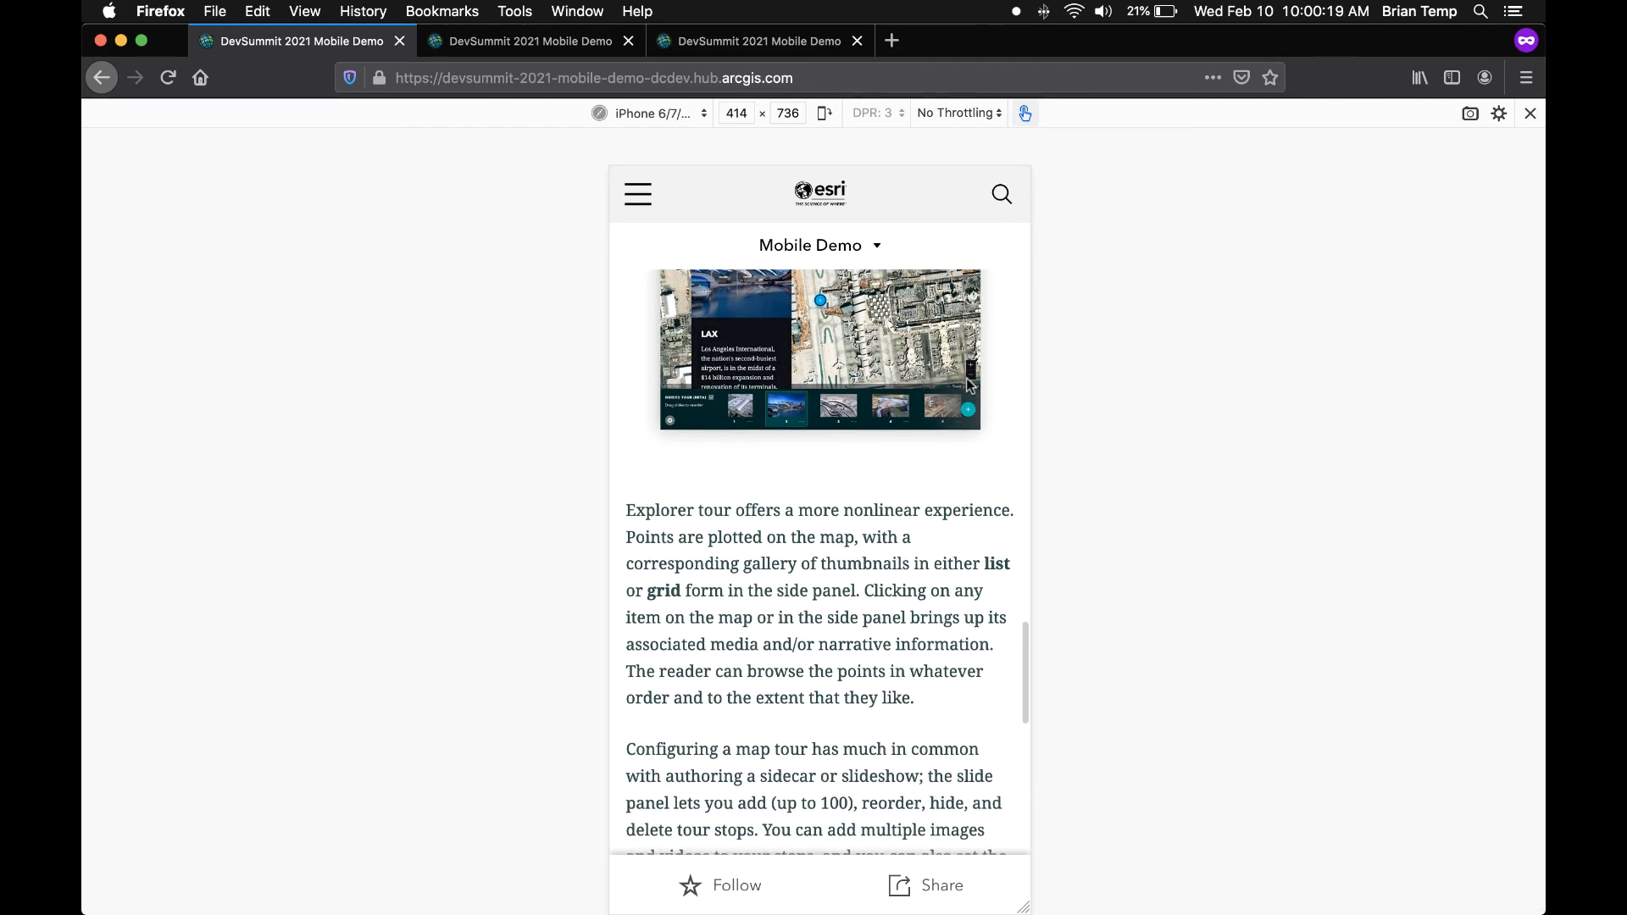
scroll(968, 384, "down", 20)
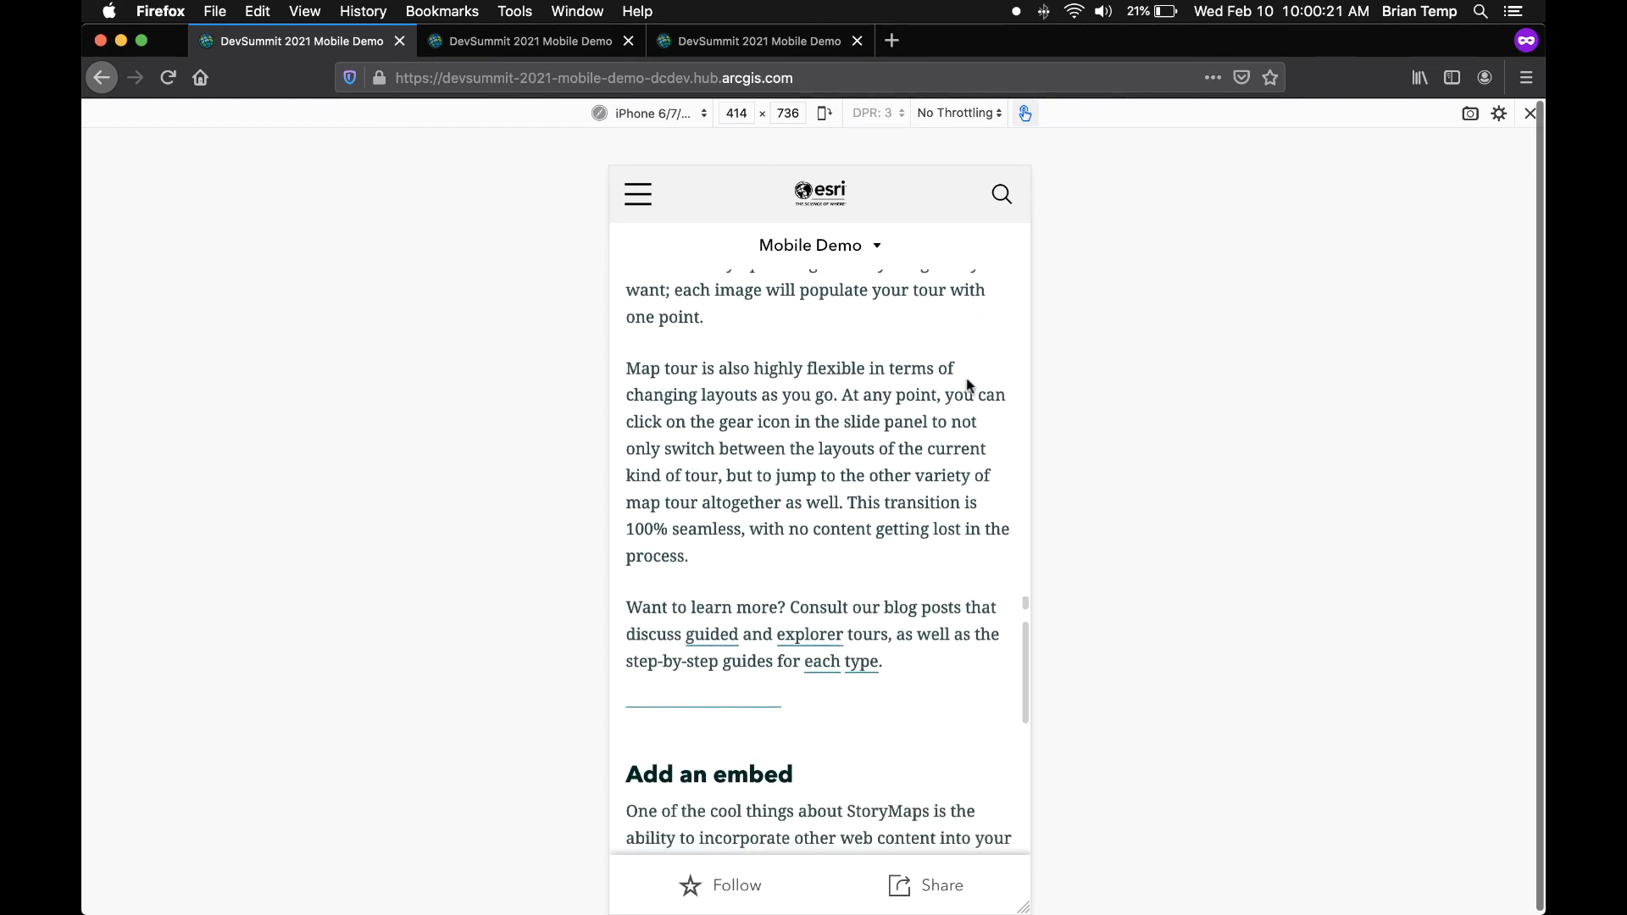
- Examine the embedded story from "Add an embed" through "Choose a cover design" and "Publish and share" to its closing feedback card
scroll(968, 386, "down", 20)
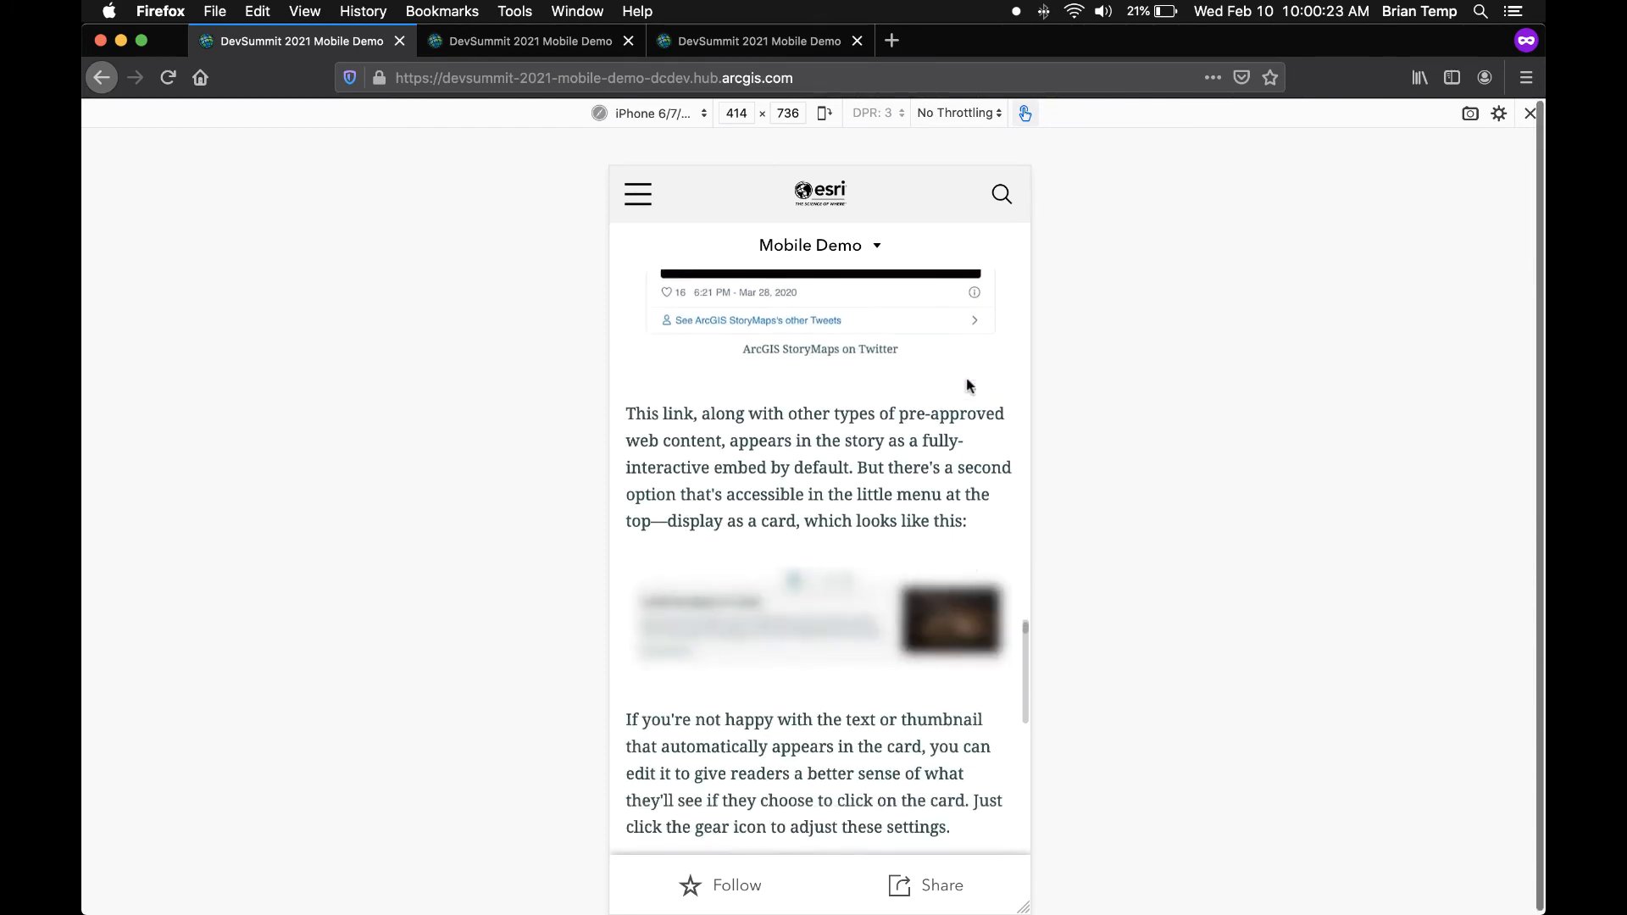
scroll(968, 386, "down", 20)
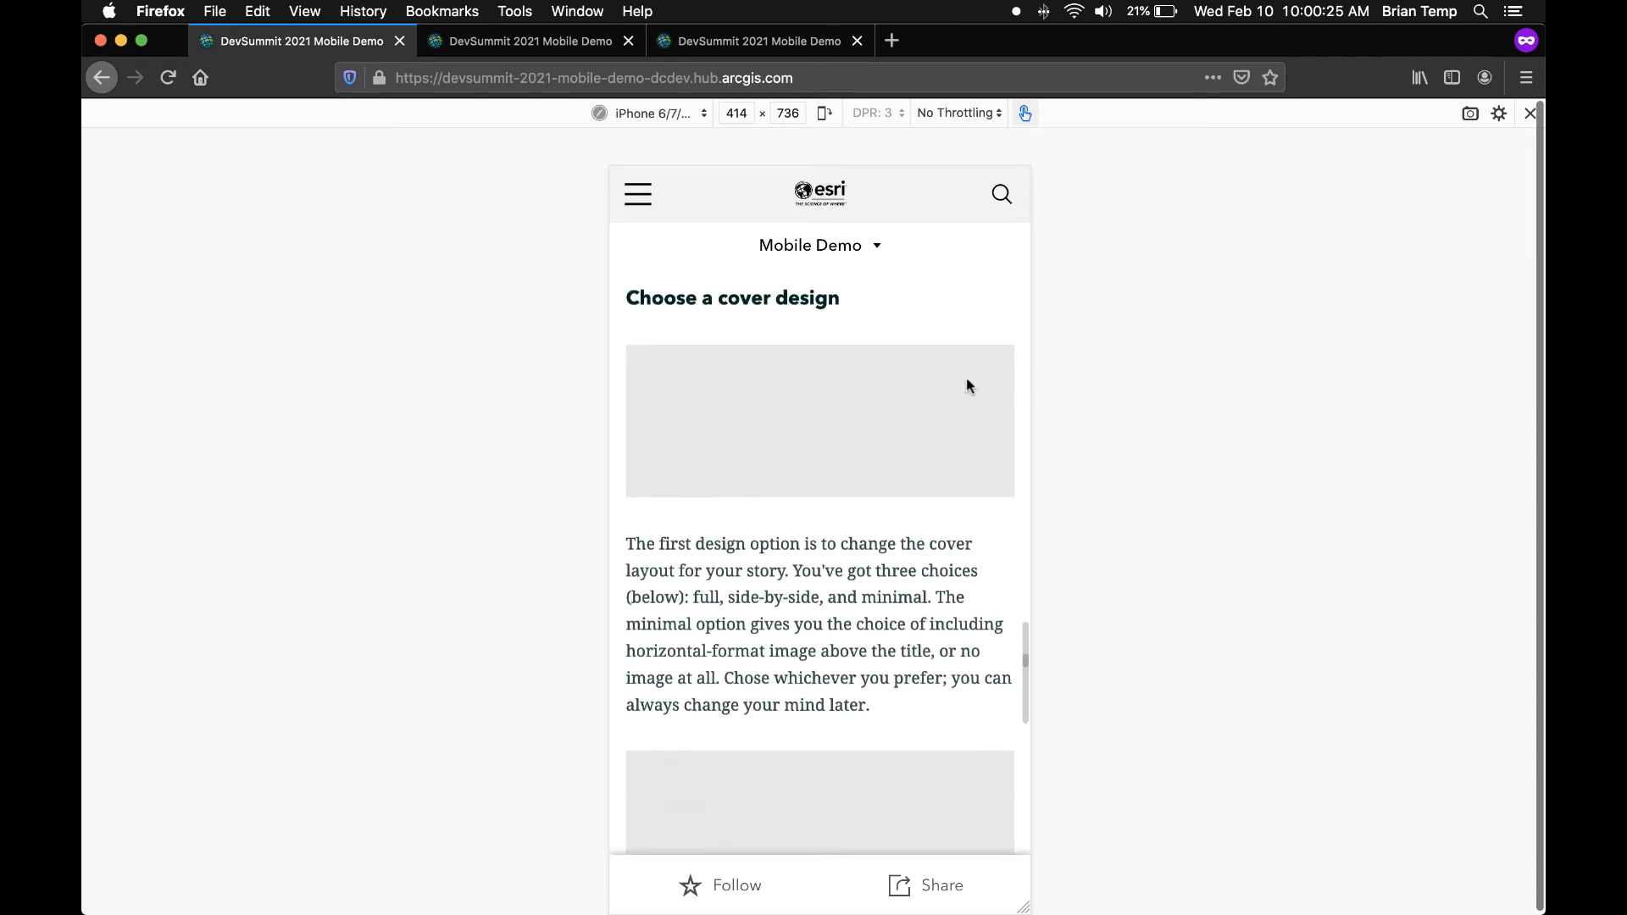
scroll(969, 385, "down", 20)
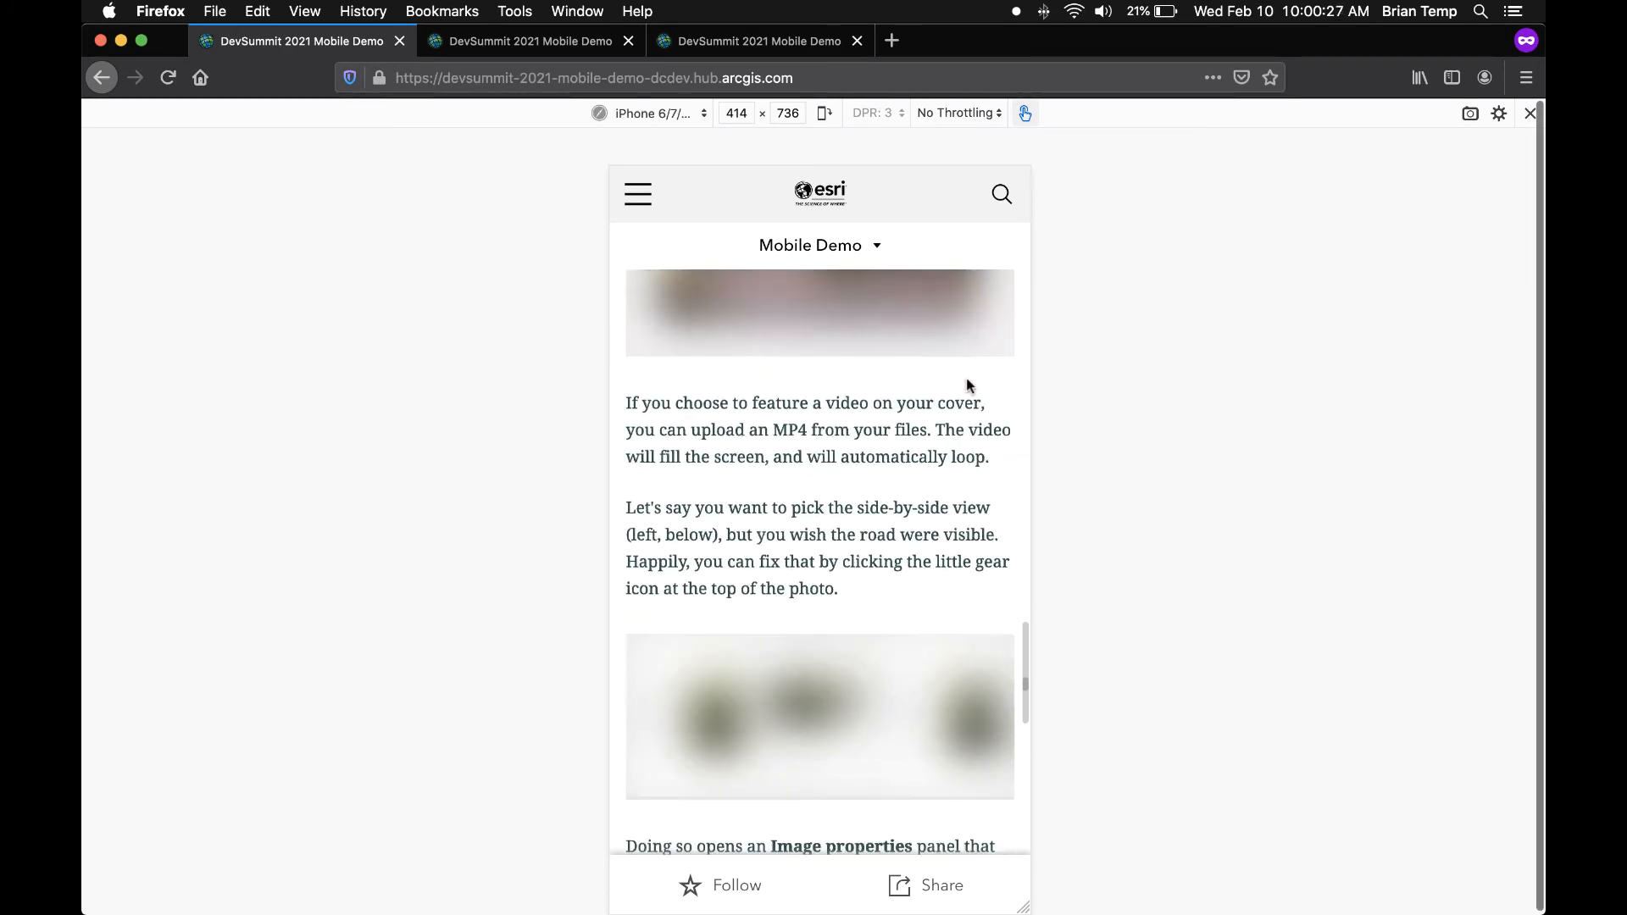
scroll(968, 386, "down", 20)
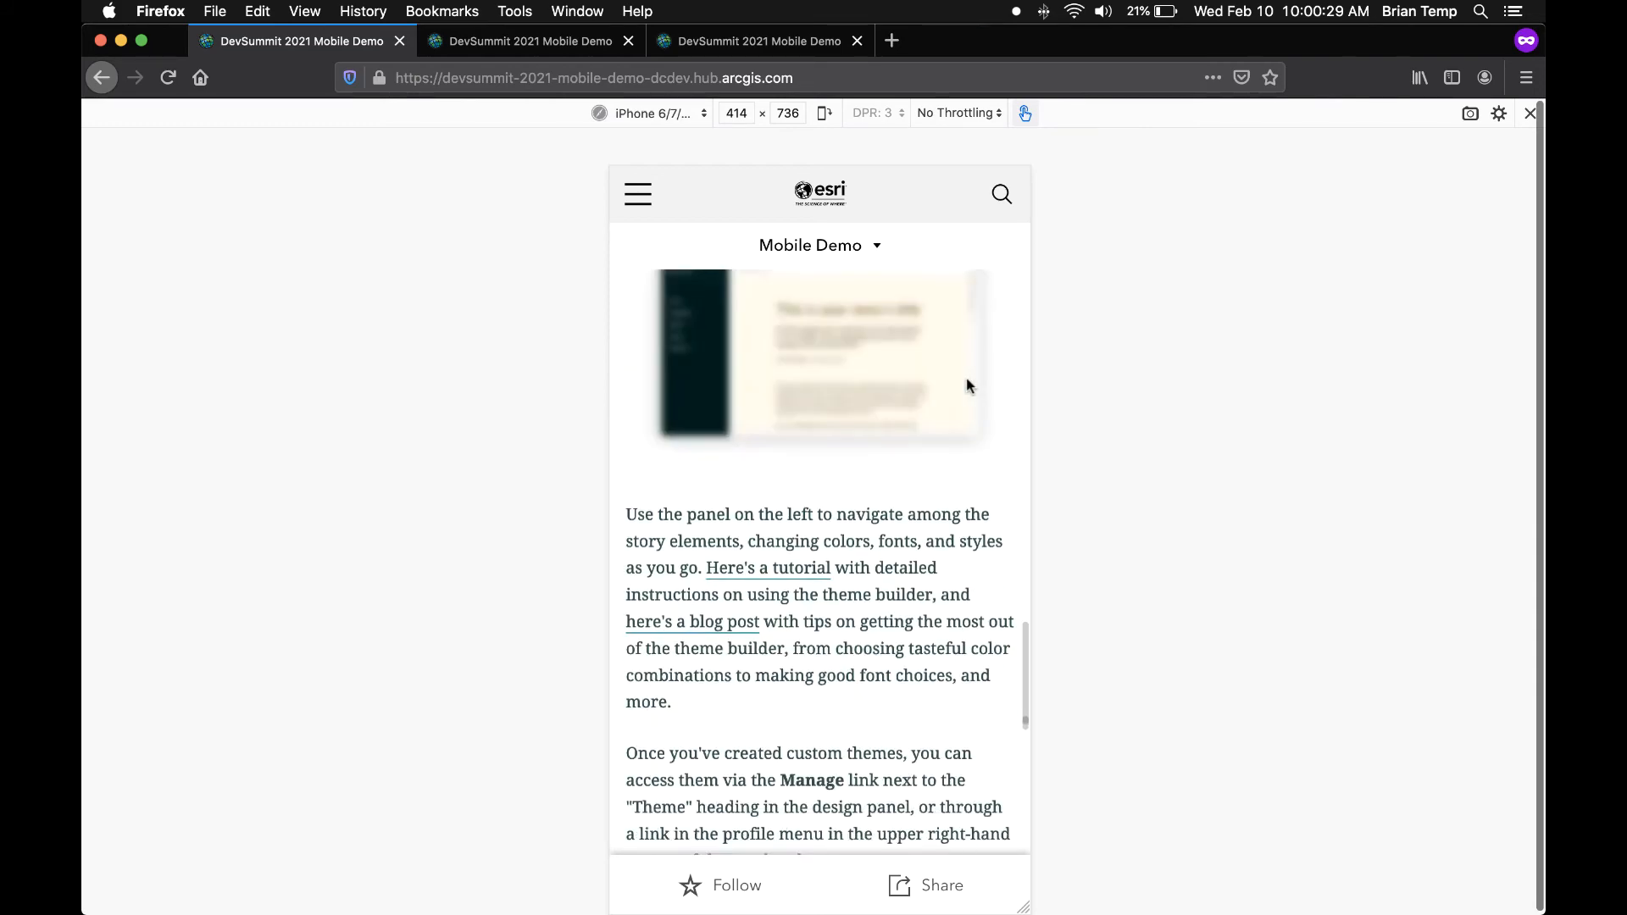
scroll(966, 379, "down", 20)
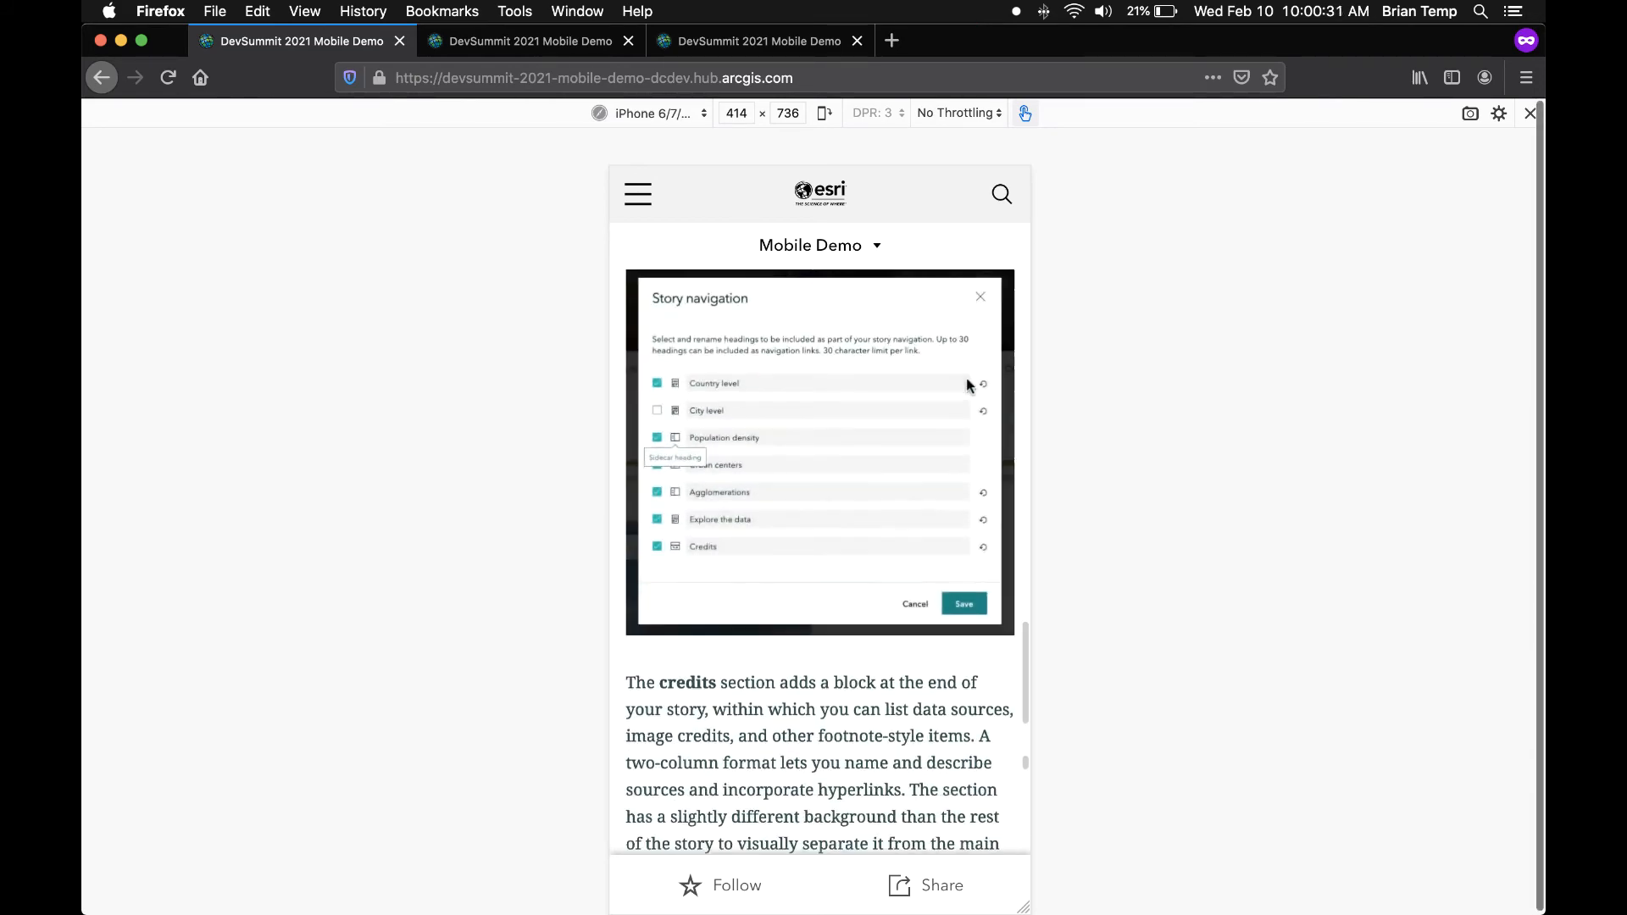
scroll(967, 378, "down", 20)
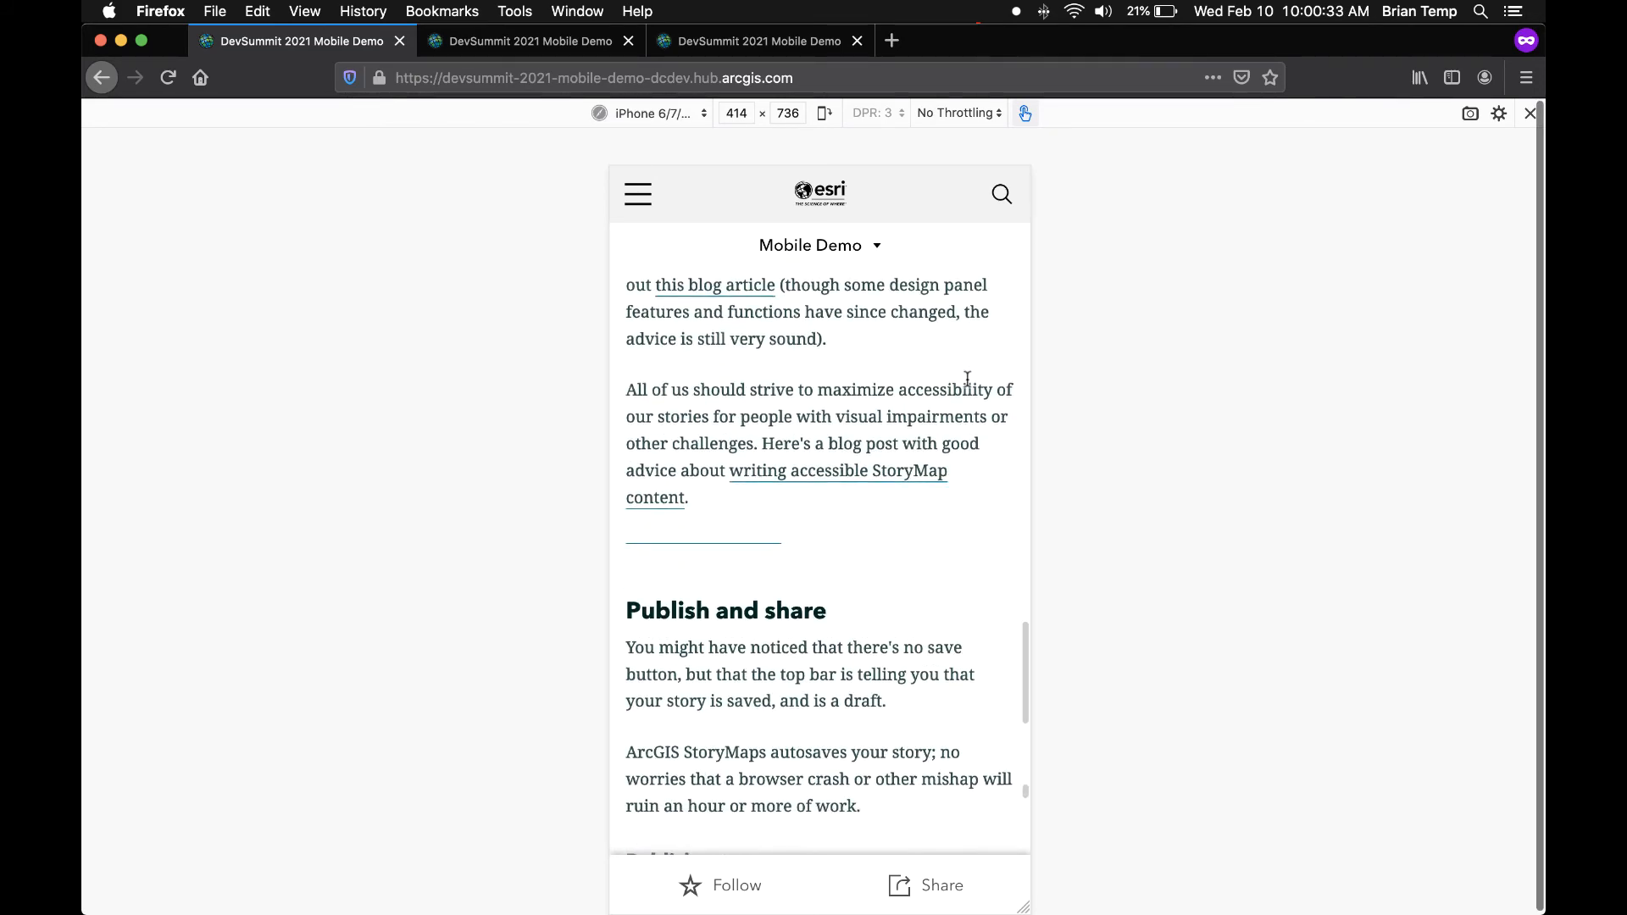
scroll(967, 379, "down", 20)
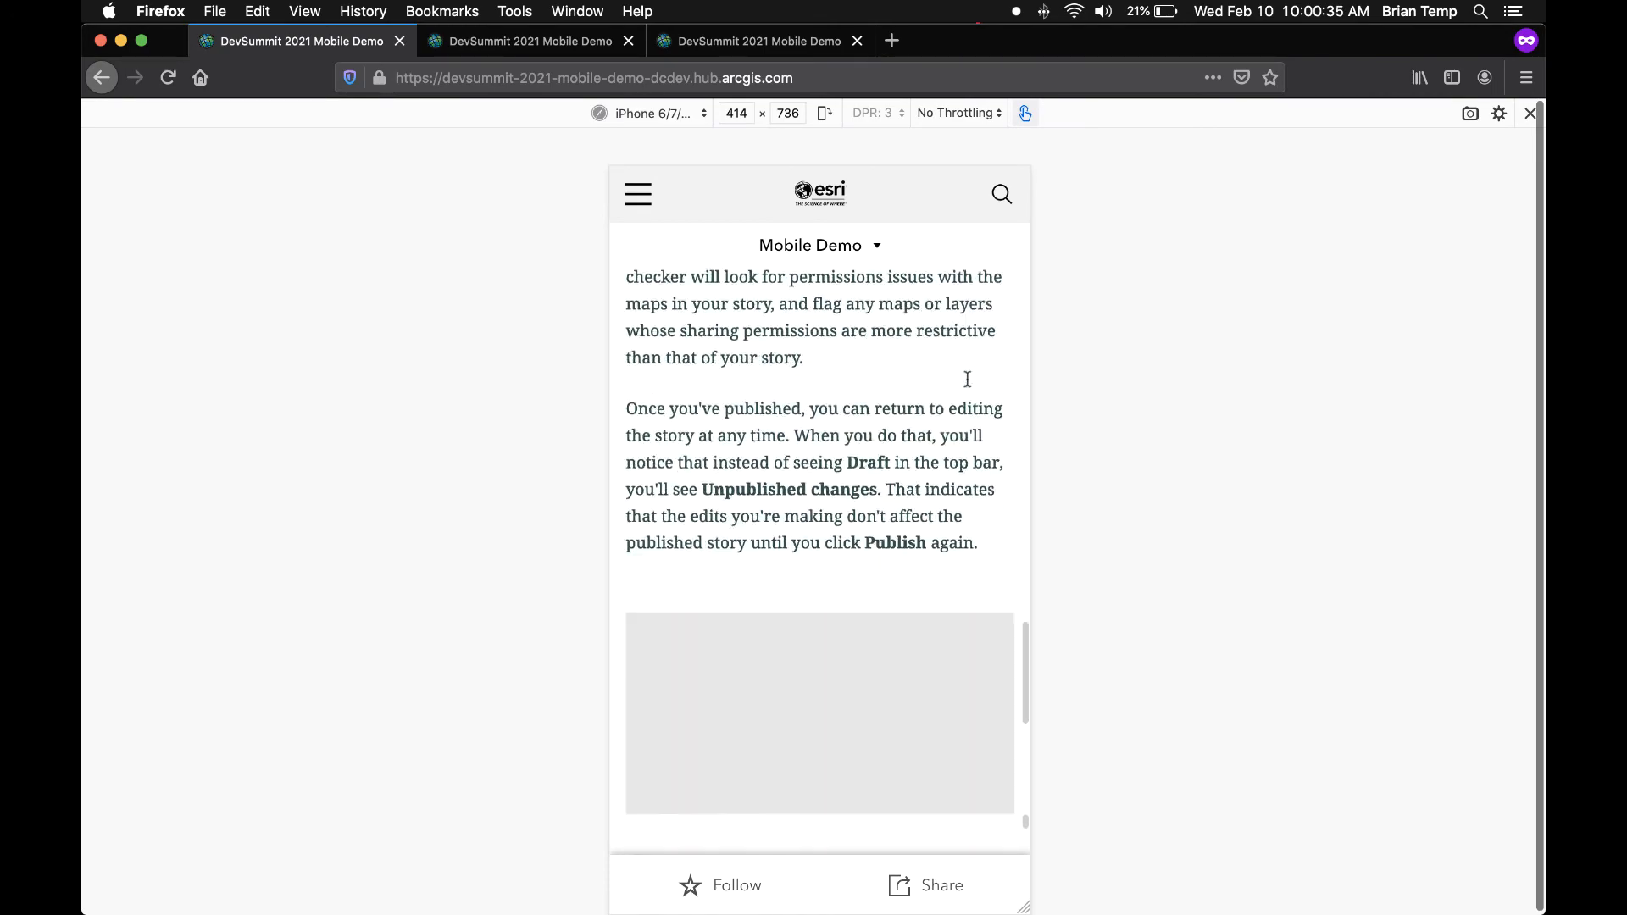
scroll(967, 379, "down", 20)
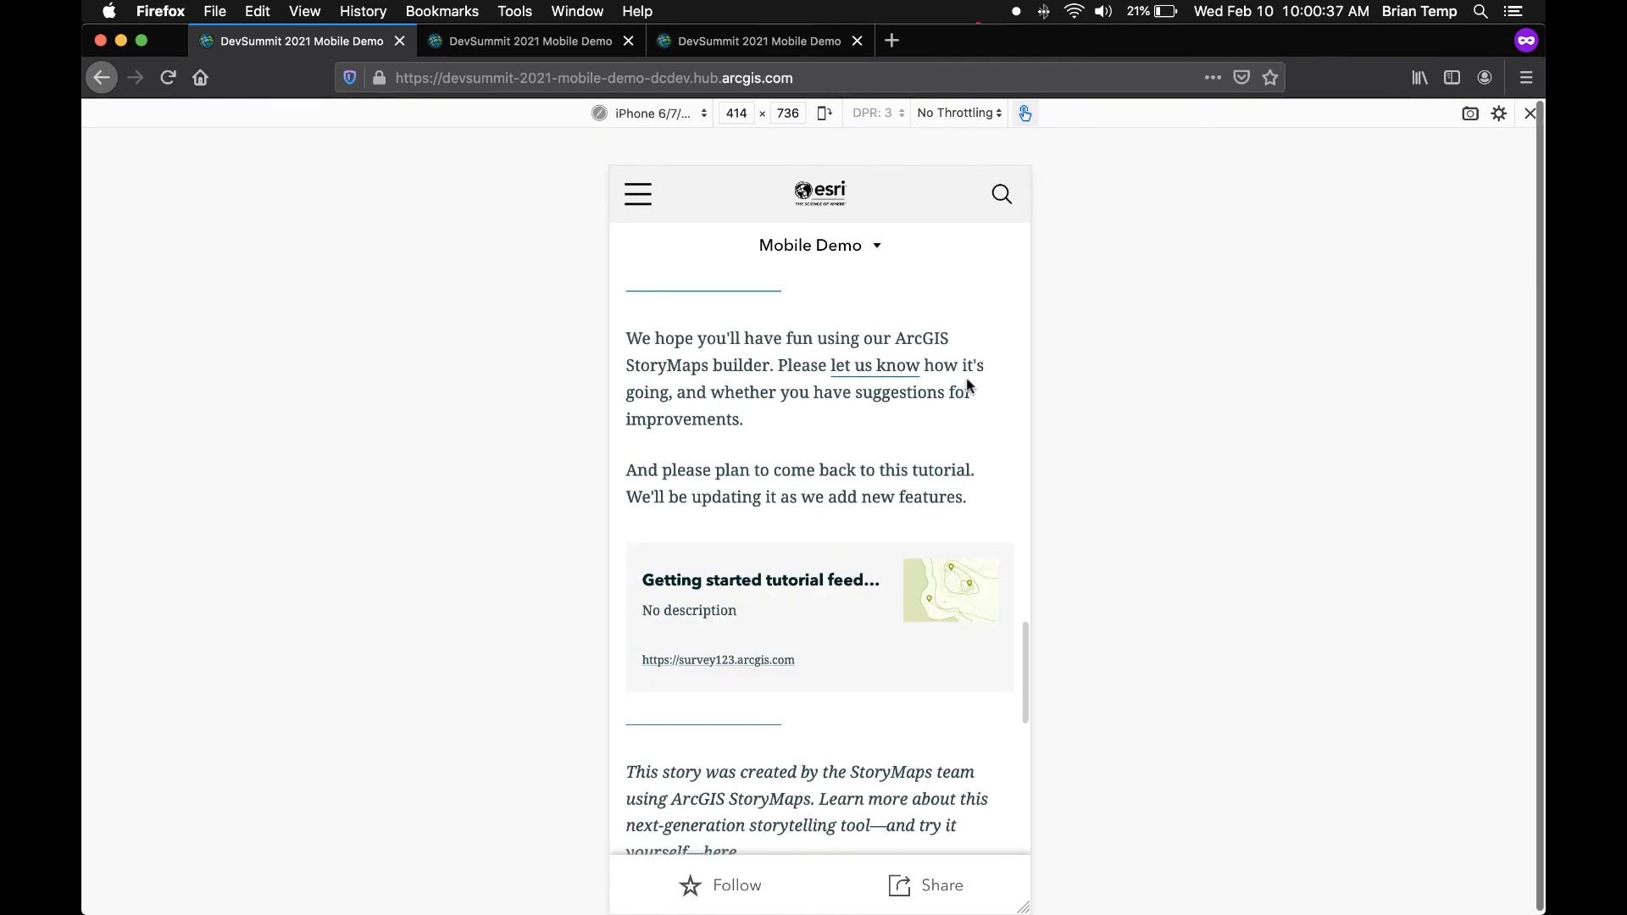
- Get past the end of the embedded story and examine "Use hidden classes to show things" with its mobile-only gallery card
scroll(966, 386, "down", 5)
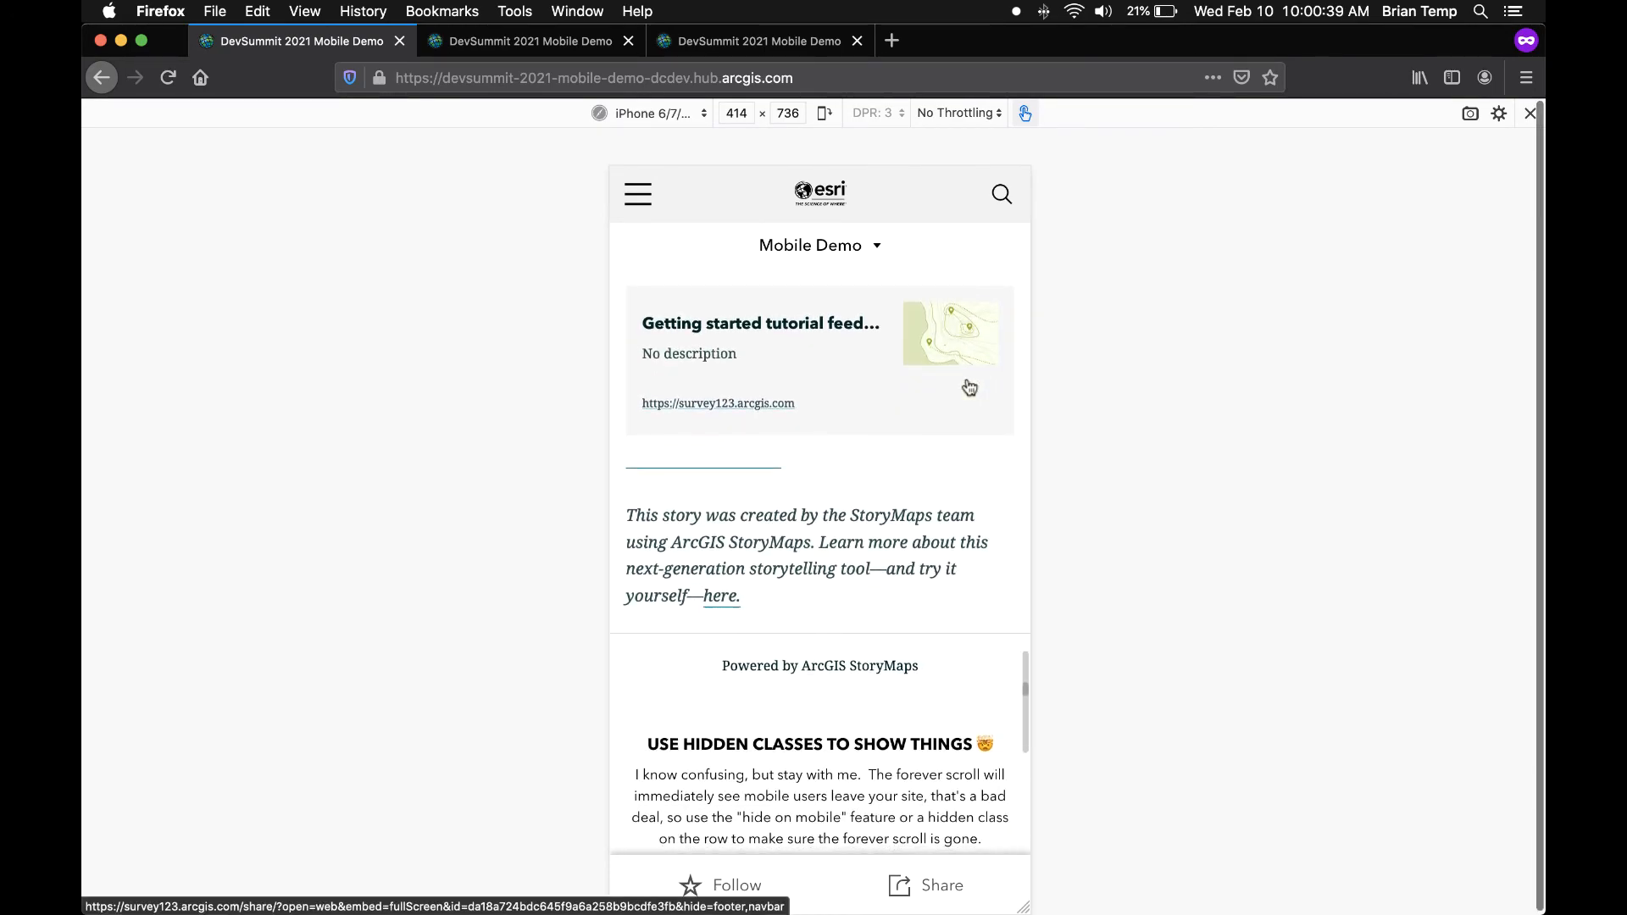
scroll(967, 385, "down", 2)
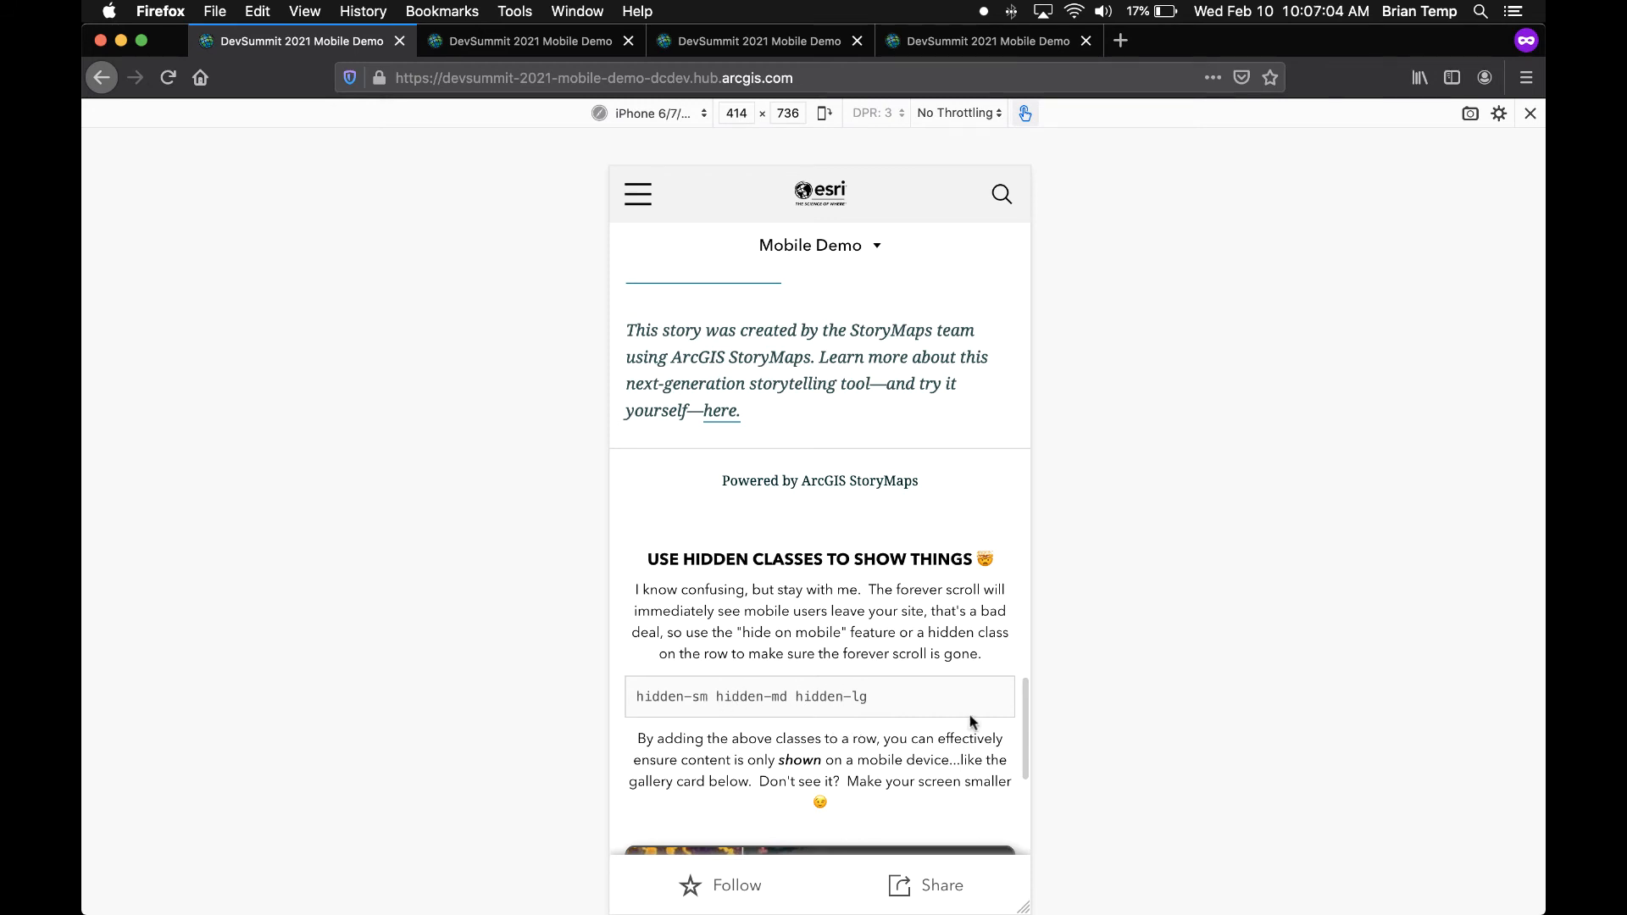
scroll(798, 659, "down", 5)
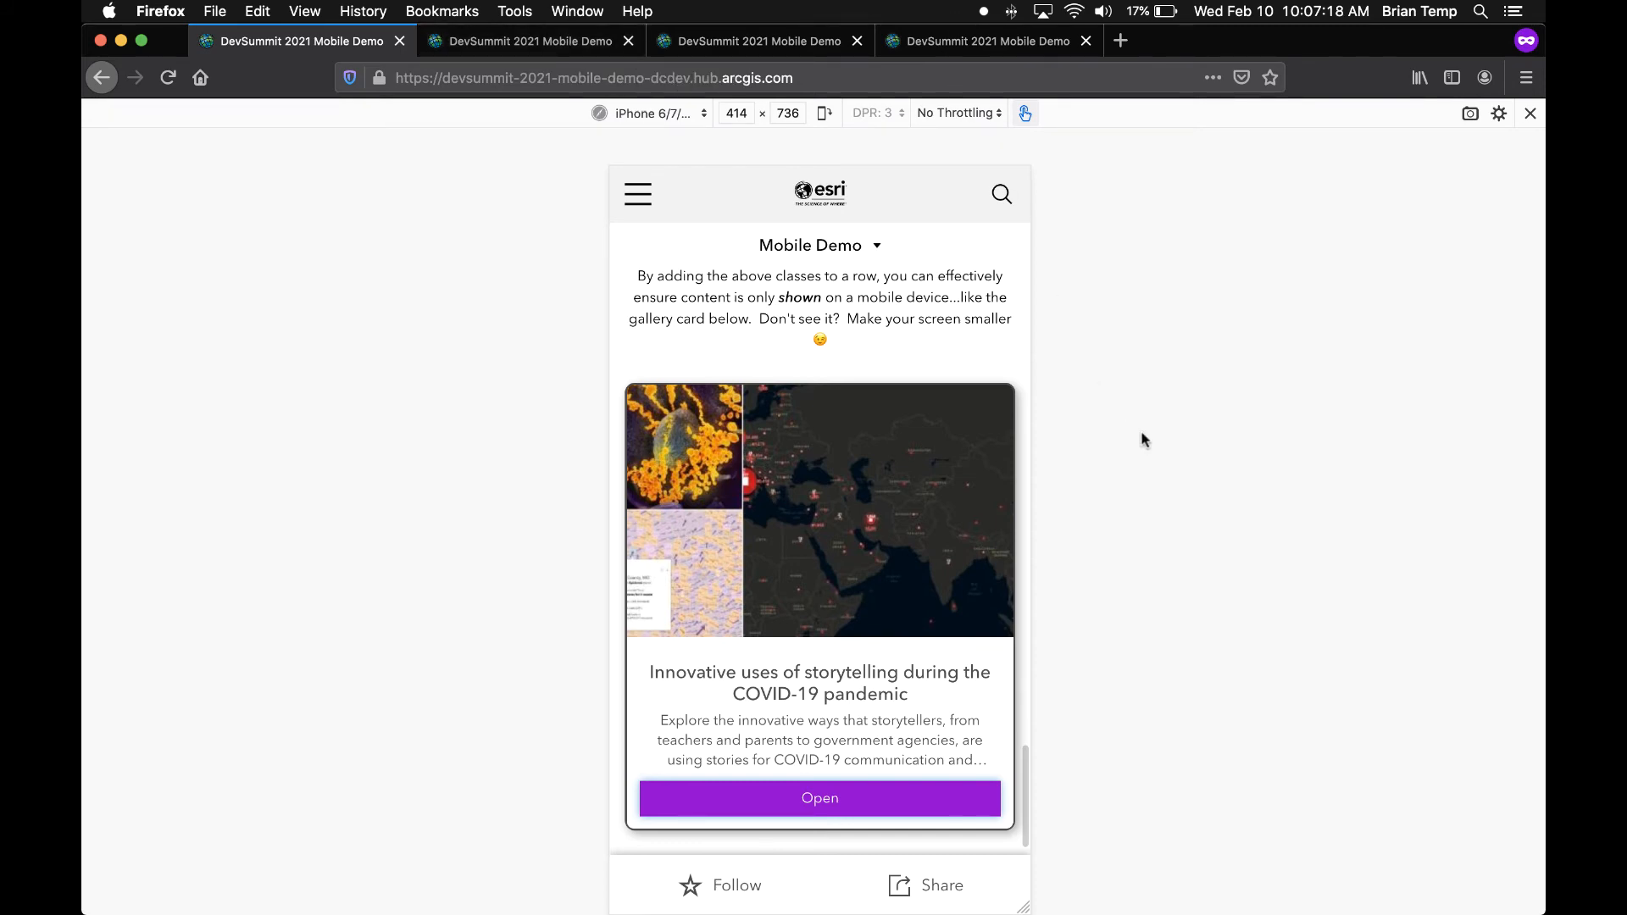
- Return to the site editor and open the Interactions section of the site settings to examine the App Page option
key("ctrl+Right")
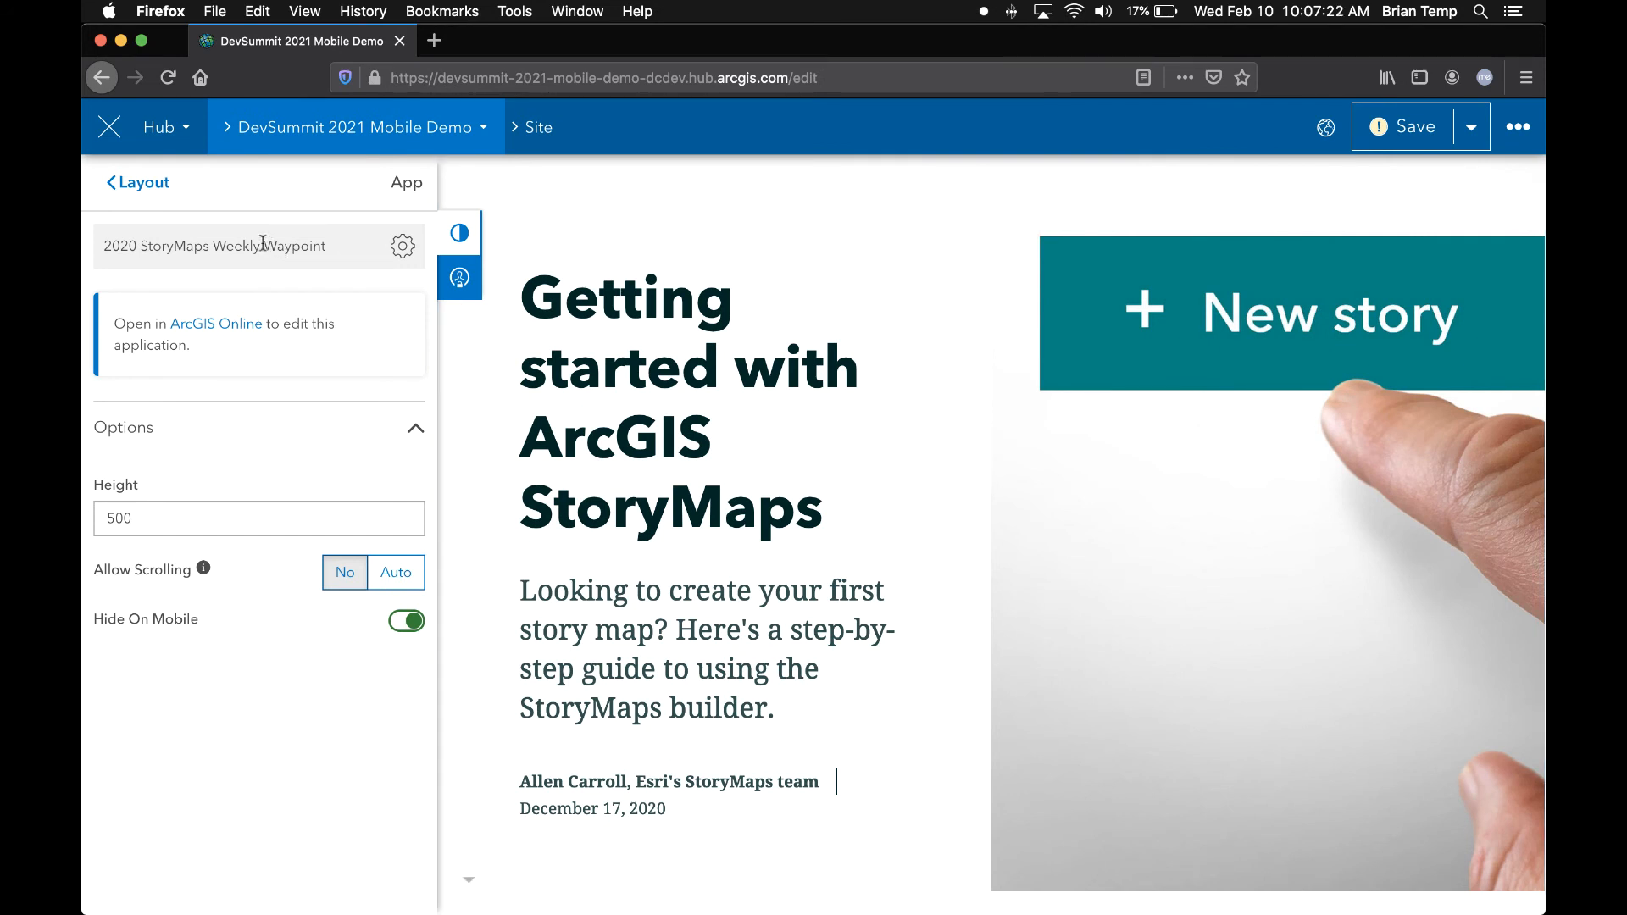
left_click(150, 182)
left_click(154, 184)
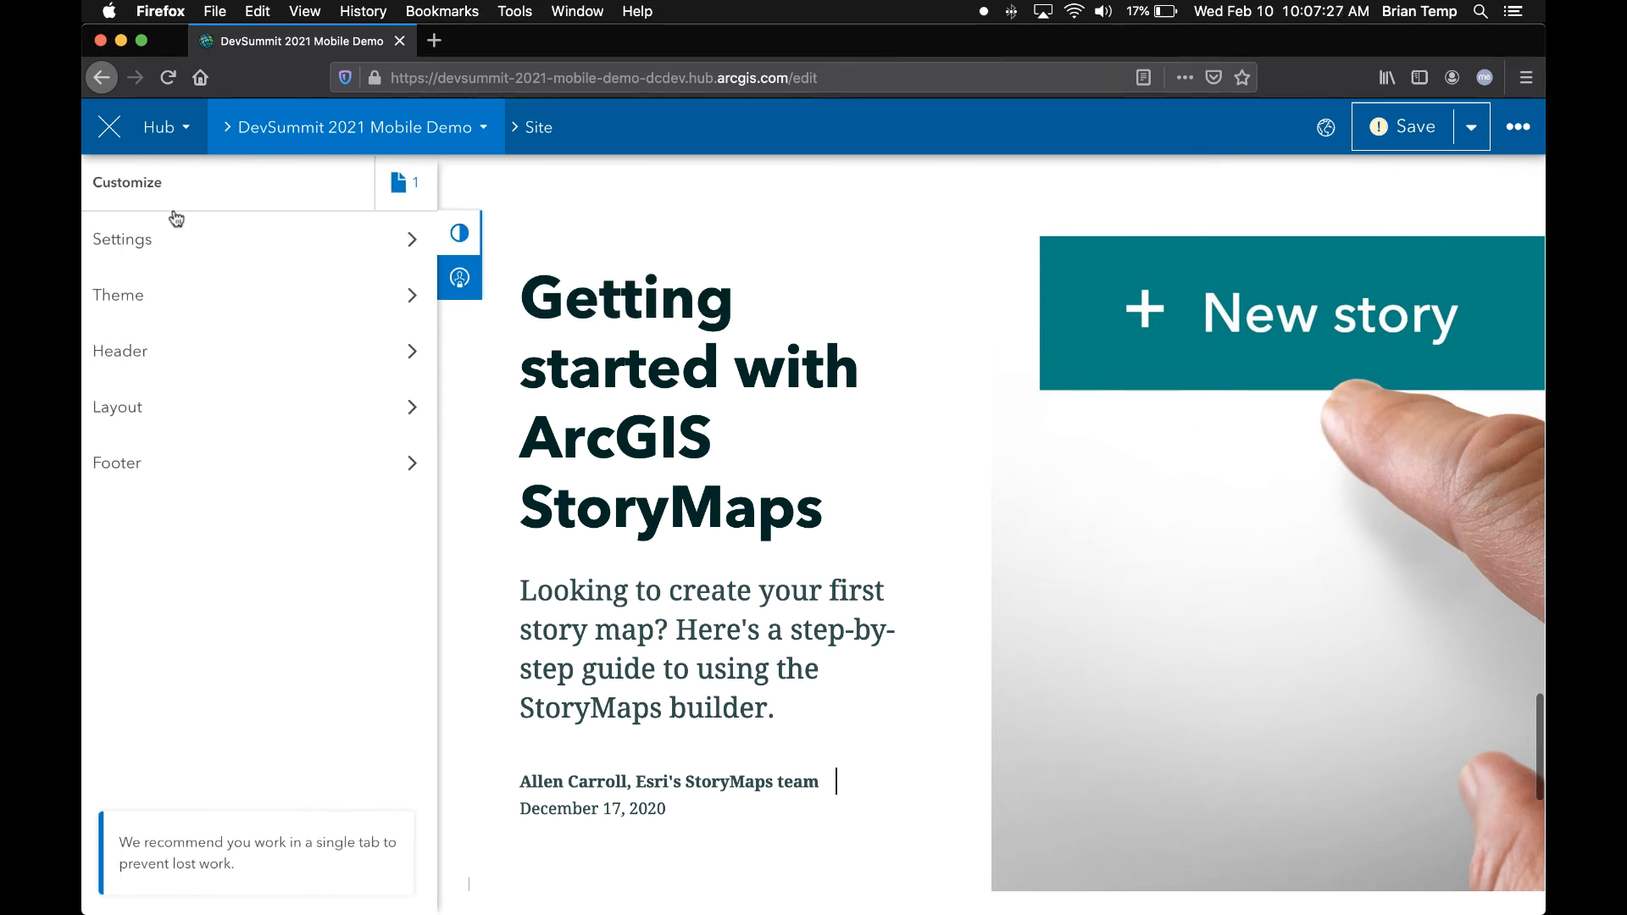
left_click(189, 246)
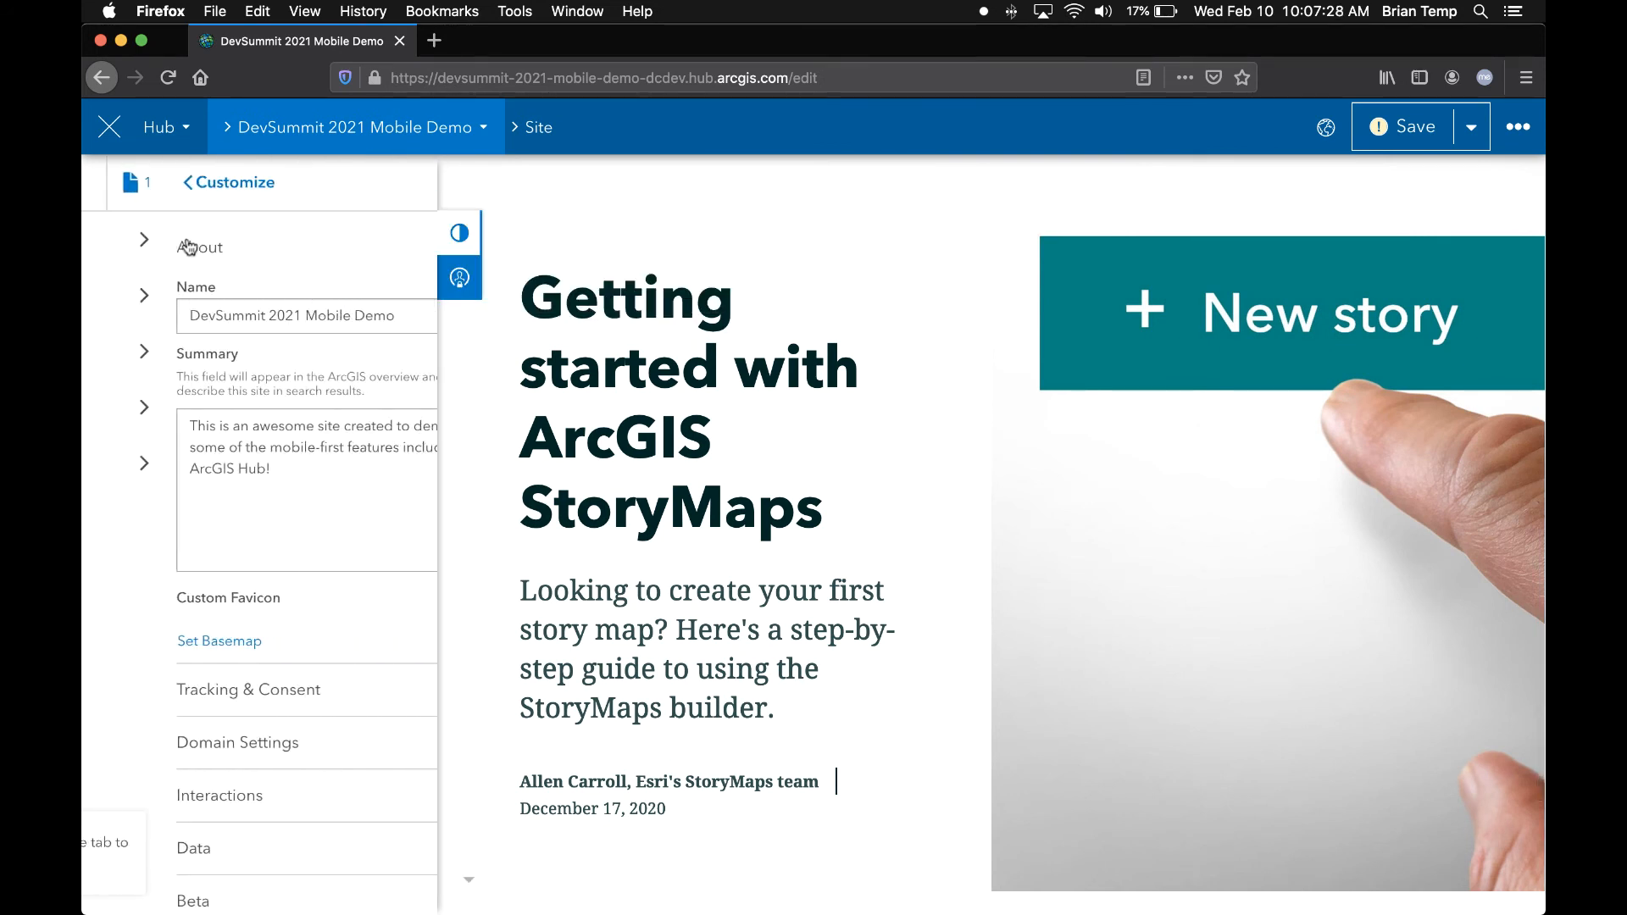
left_click(227, 790)
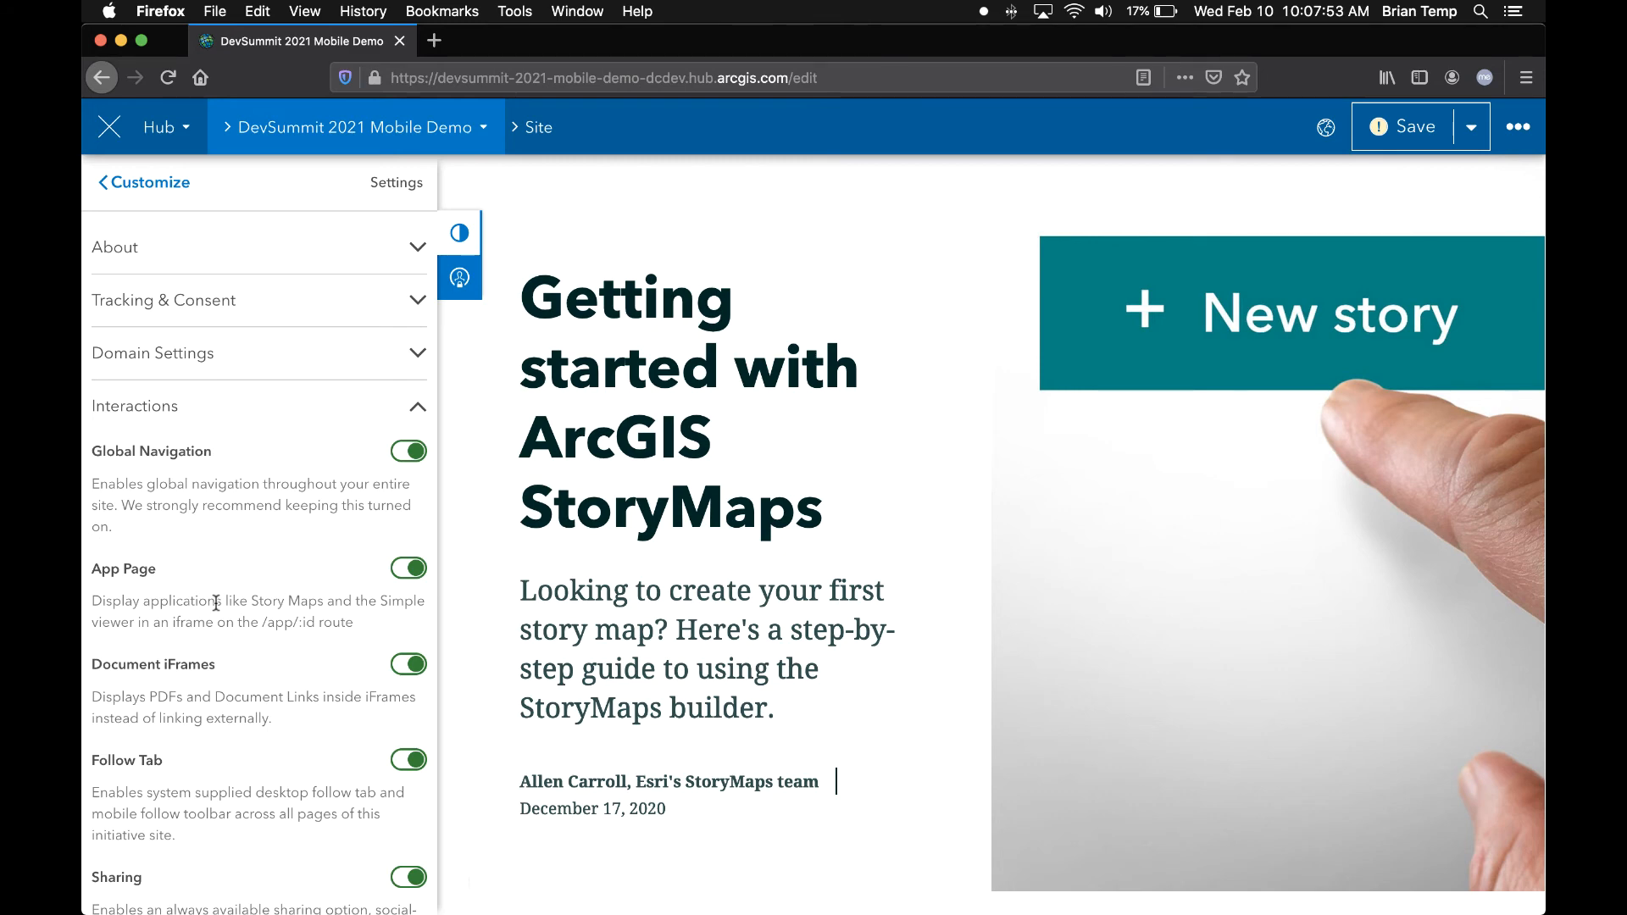
- Switch to the iPhone preview of the "Innovative uses of storytelling during the COVID-19 pandemic" app page and examine the whole collection
key("super+grave")
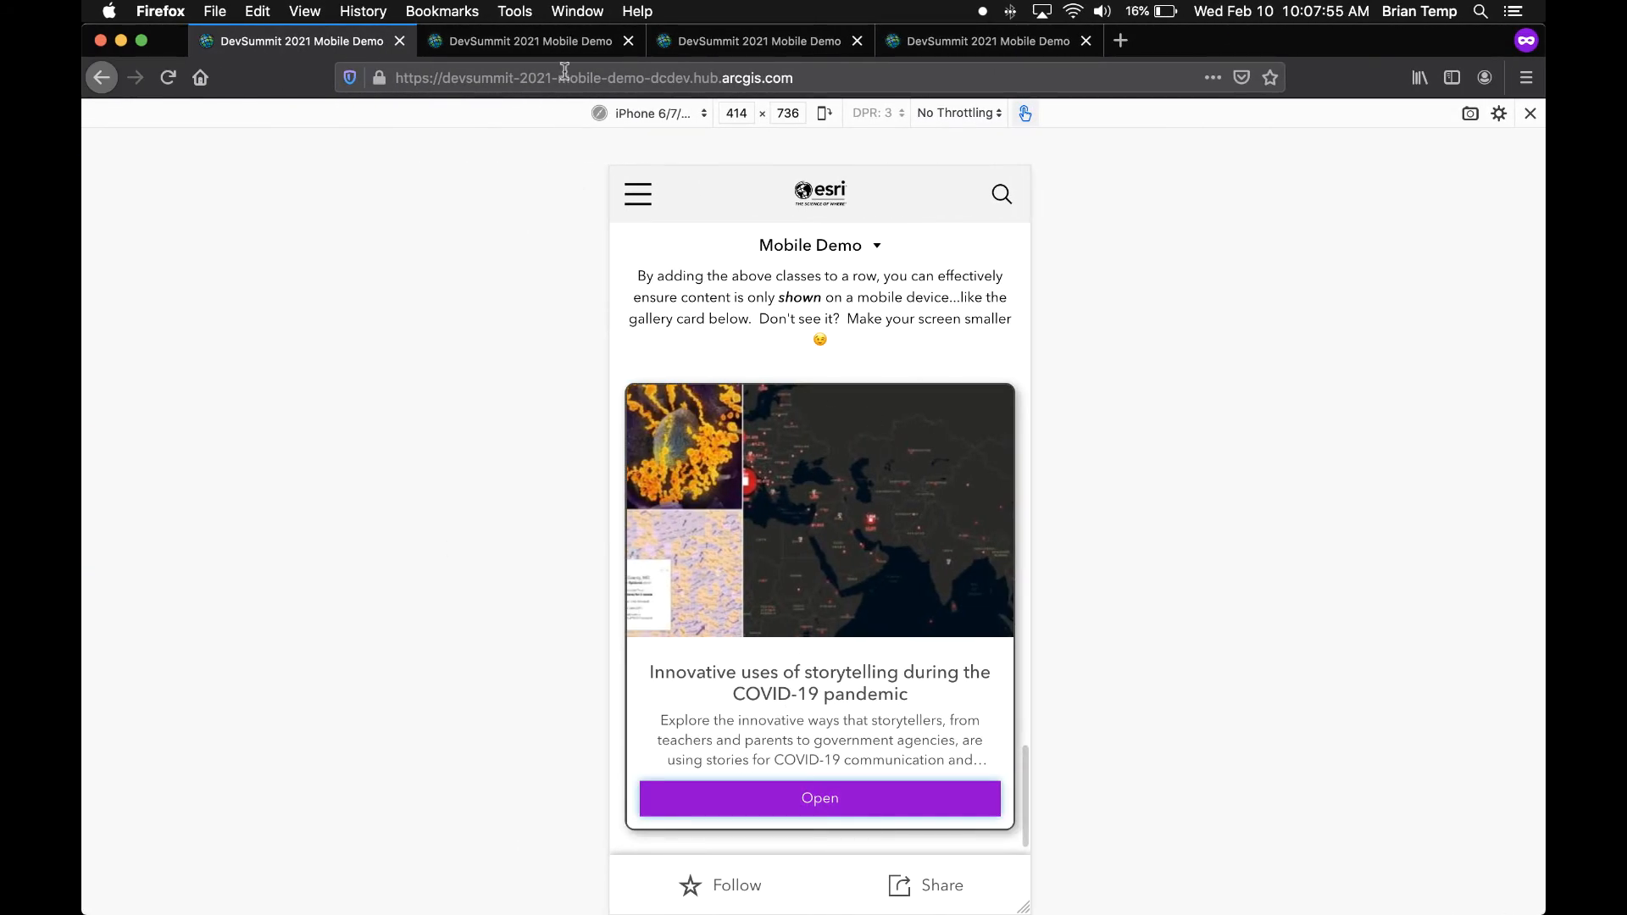
left_click(563, 47)
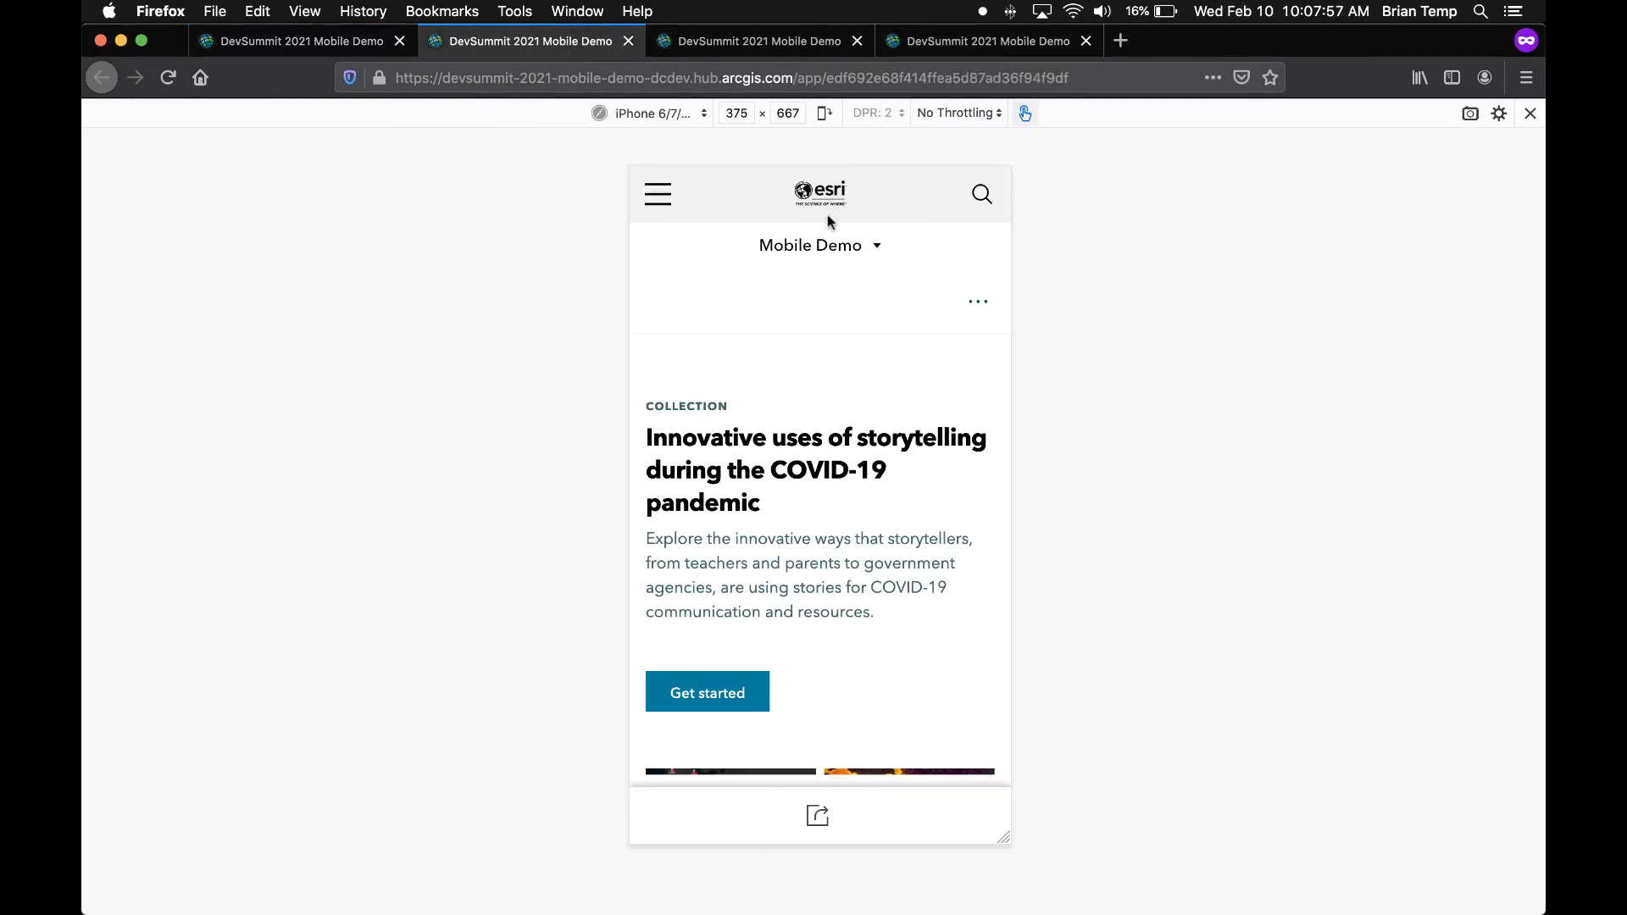
scroll(799, 496, "down", 10)
scroll(799, 495, "down", 20)
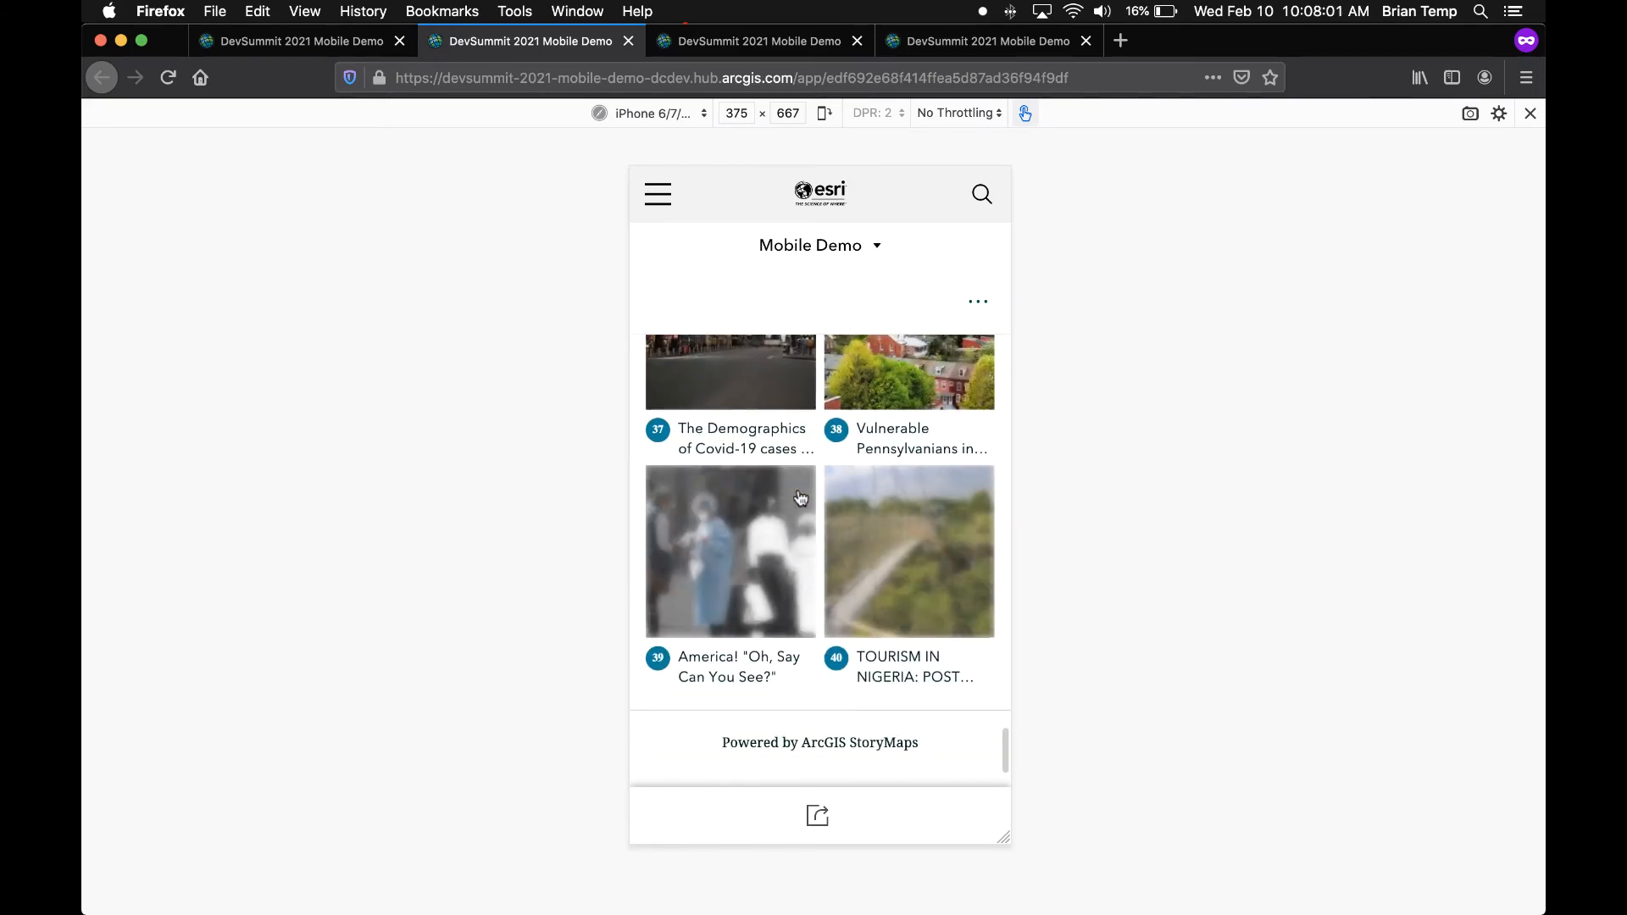
scroll(799, 496, "up", 20)
scroll(799, 496, "up", 8)
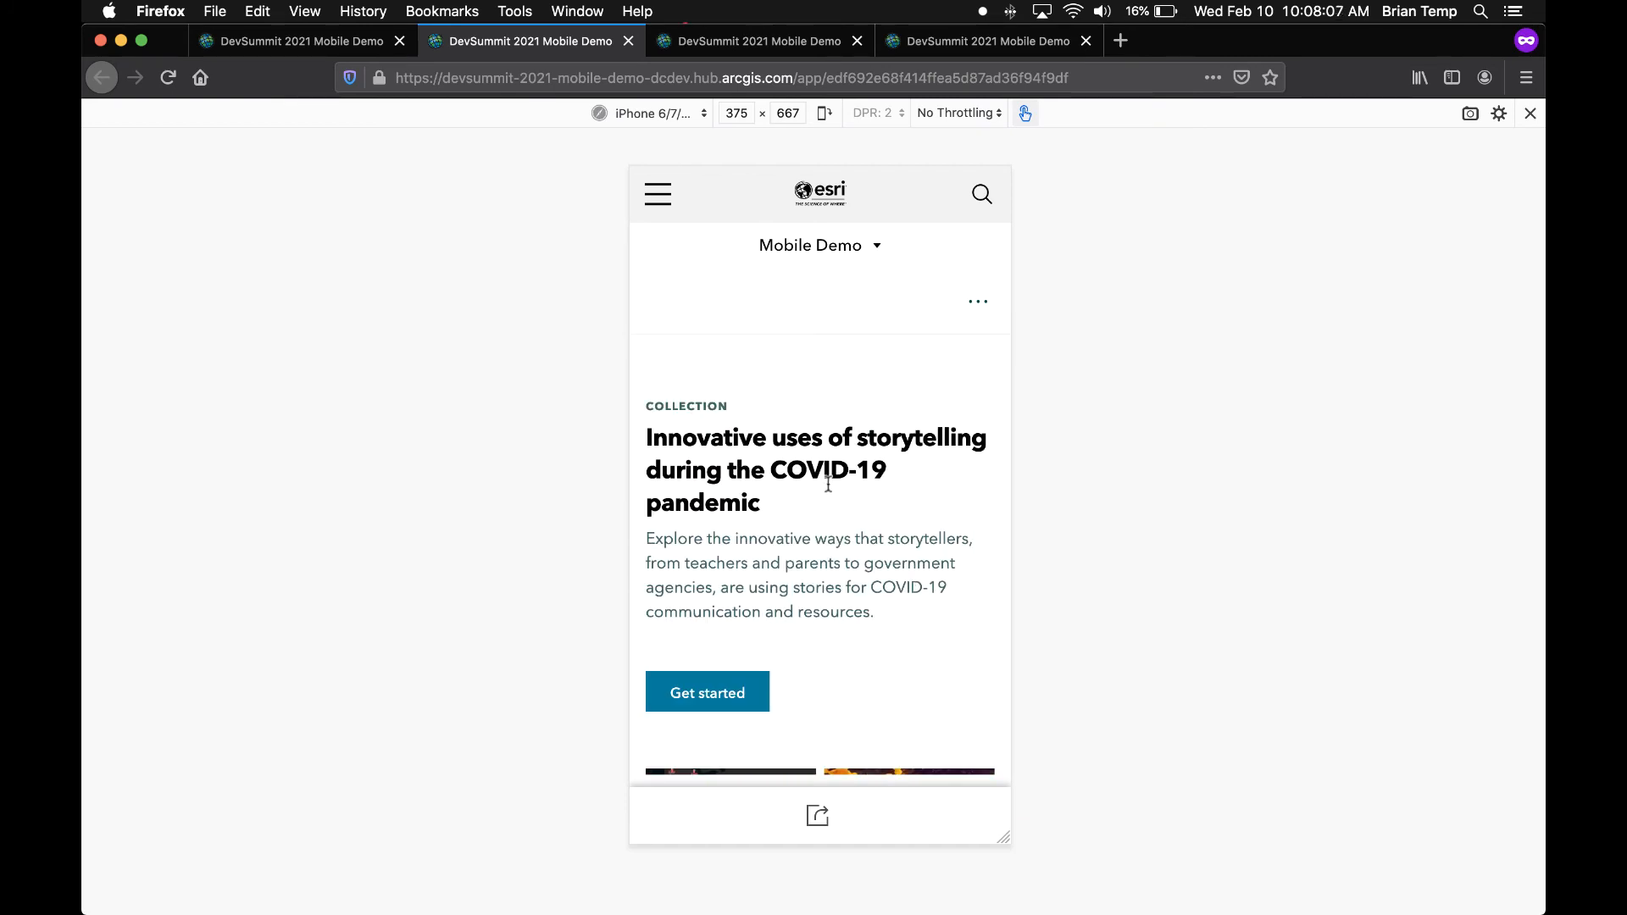
- Return to the site's home page preview and view the area below the COVID-19 gallery card, to "Mobile browsers ❤ you"
left_click(320, 36)
scroll(876, 594, "down", 5)
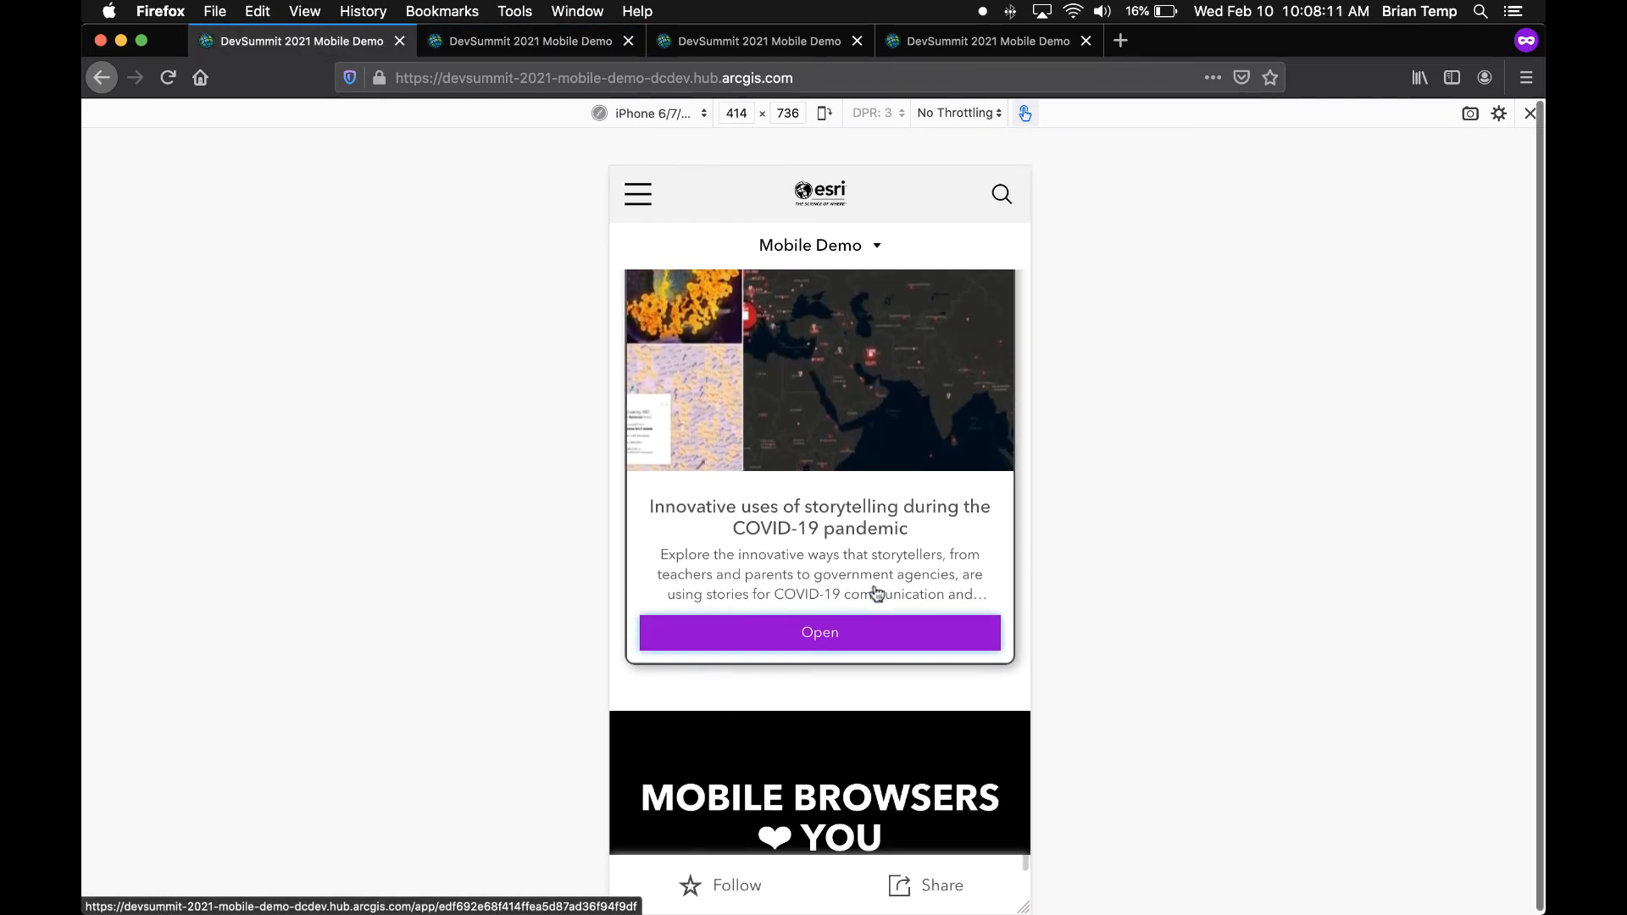
- In the site editor, expand the options of the "2020 StoryMaps Weekly Waypoint" application card under "Target specific apps" to examine Hide On Mobile
scroll(876, 594, "up", 1)
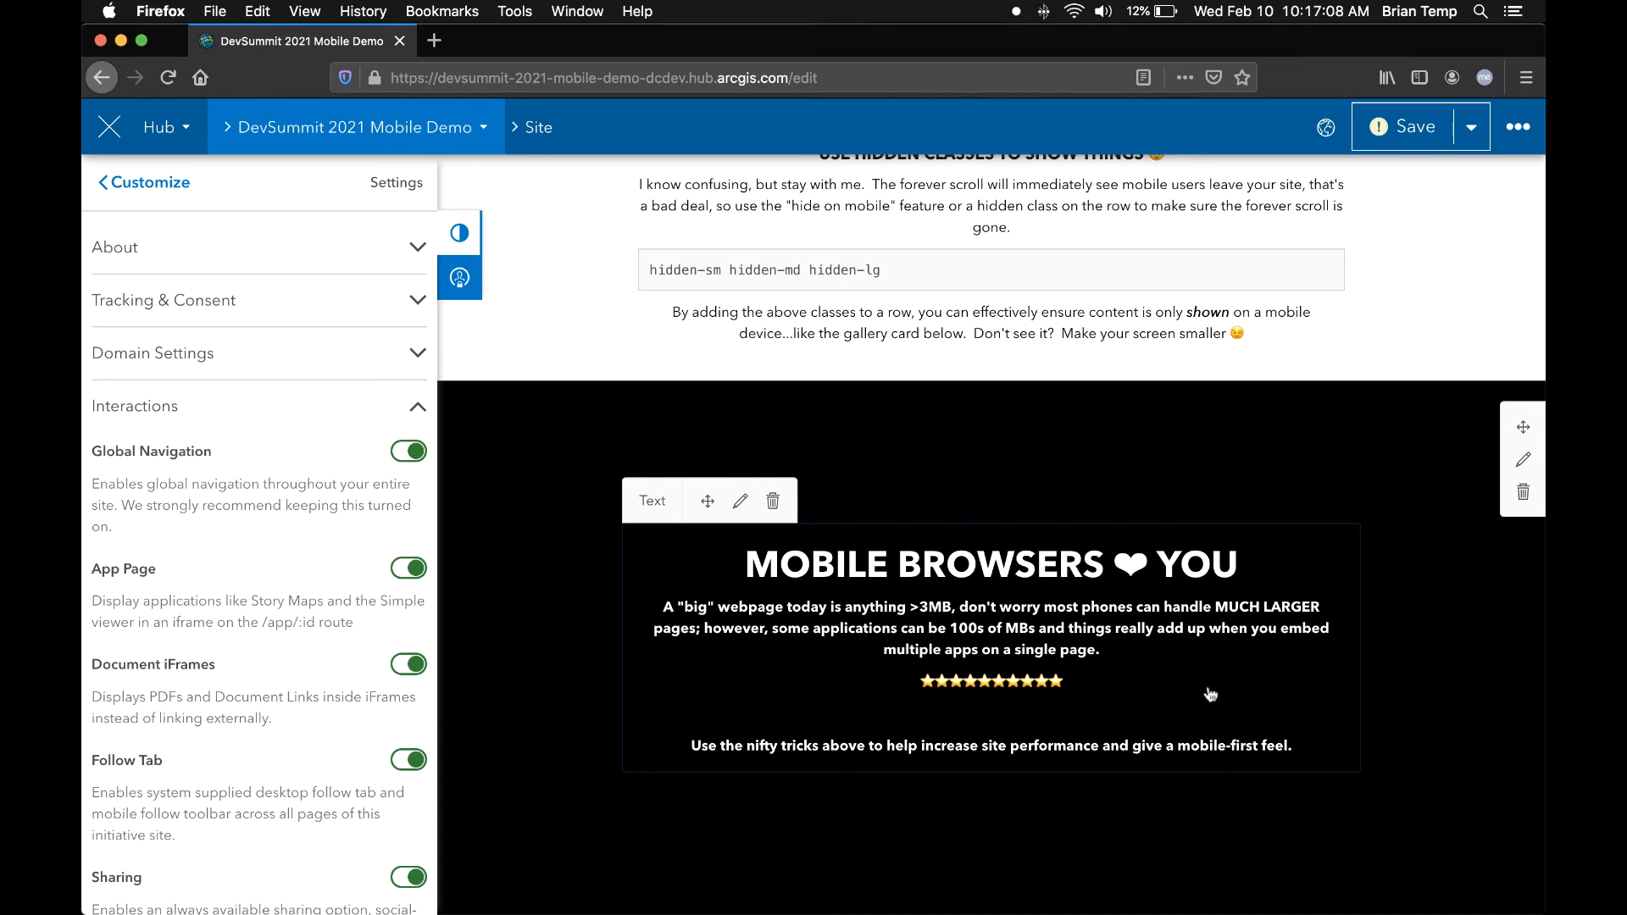
scroll(1116, 461, "up", 3)
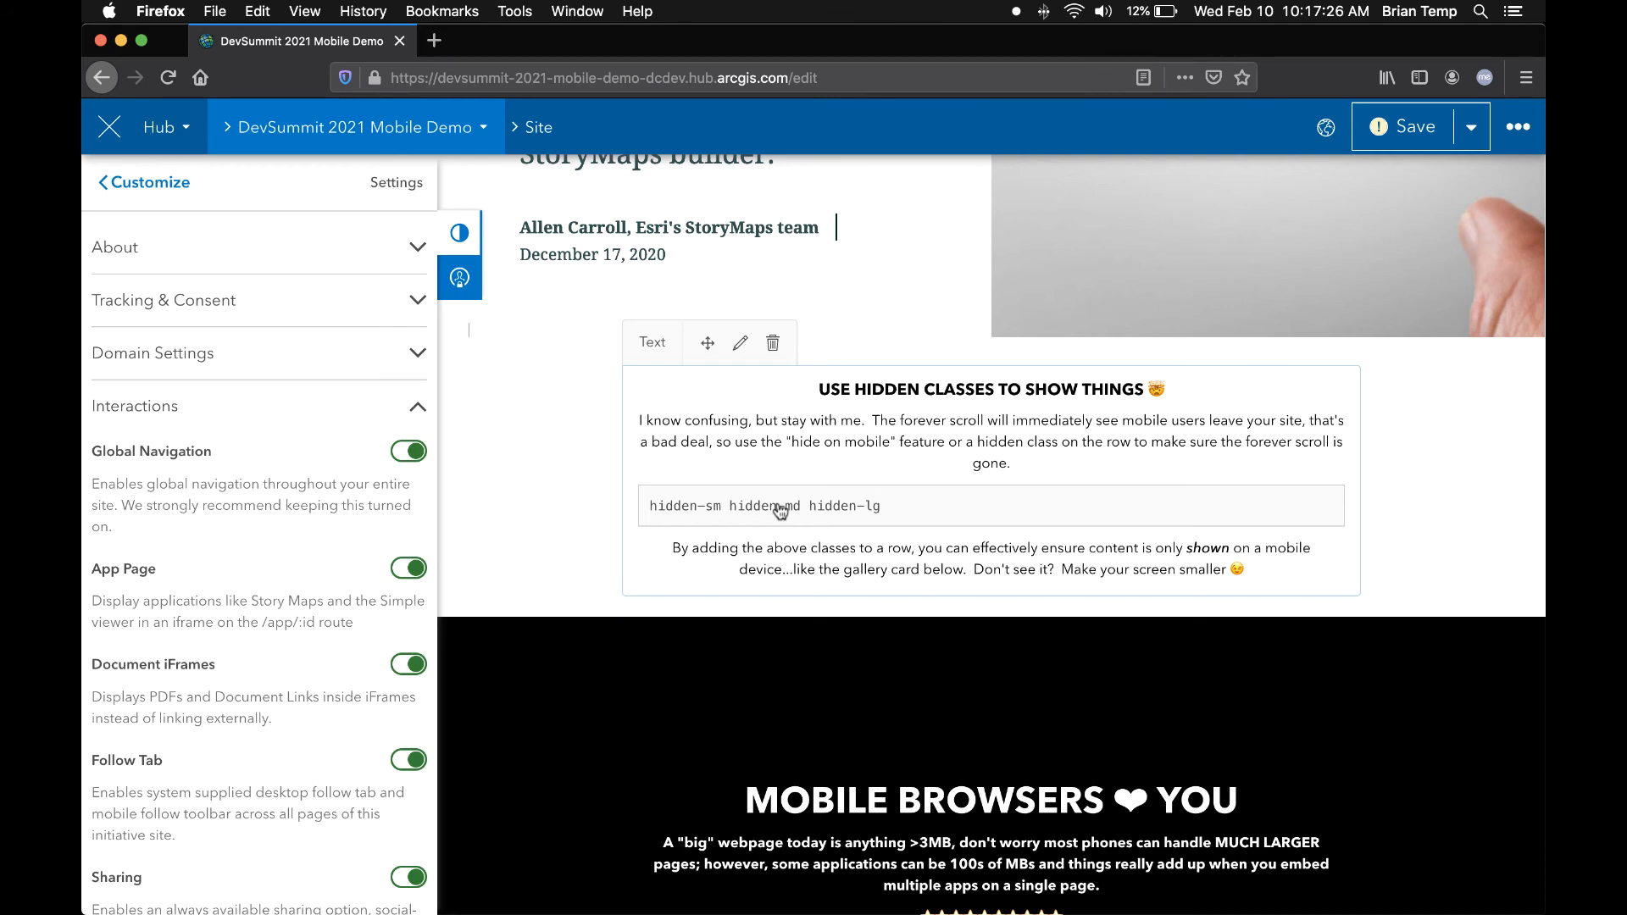
scroll(780, 509, "up", 8)
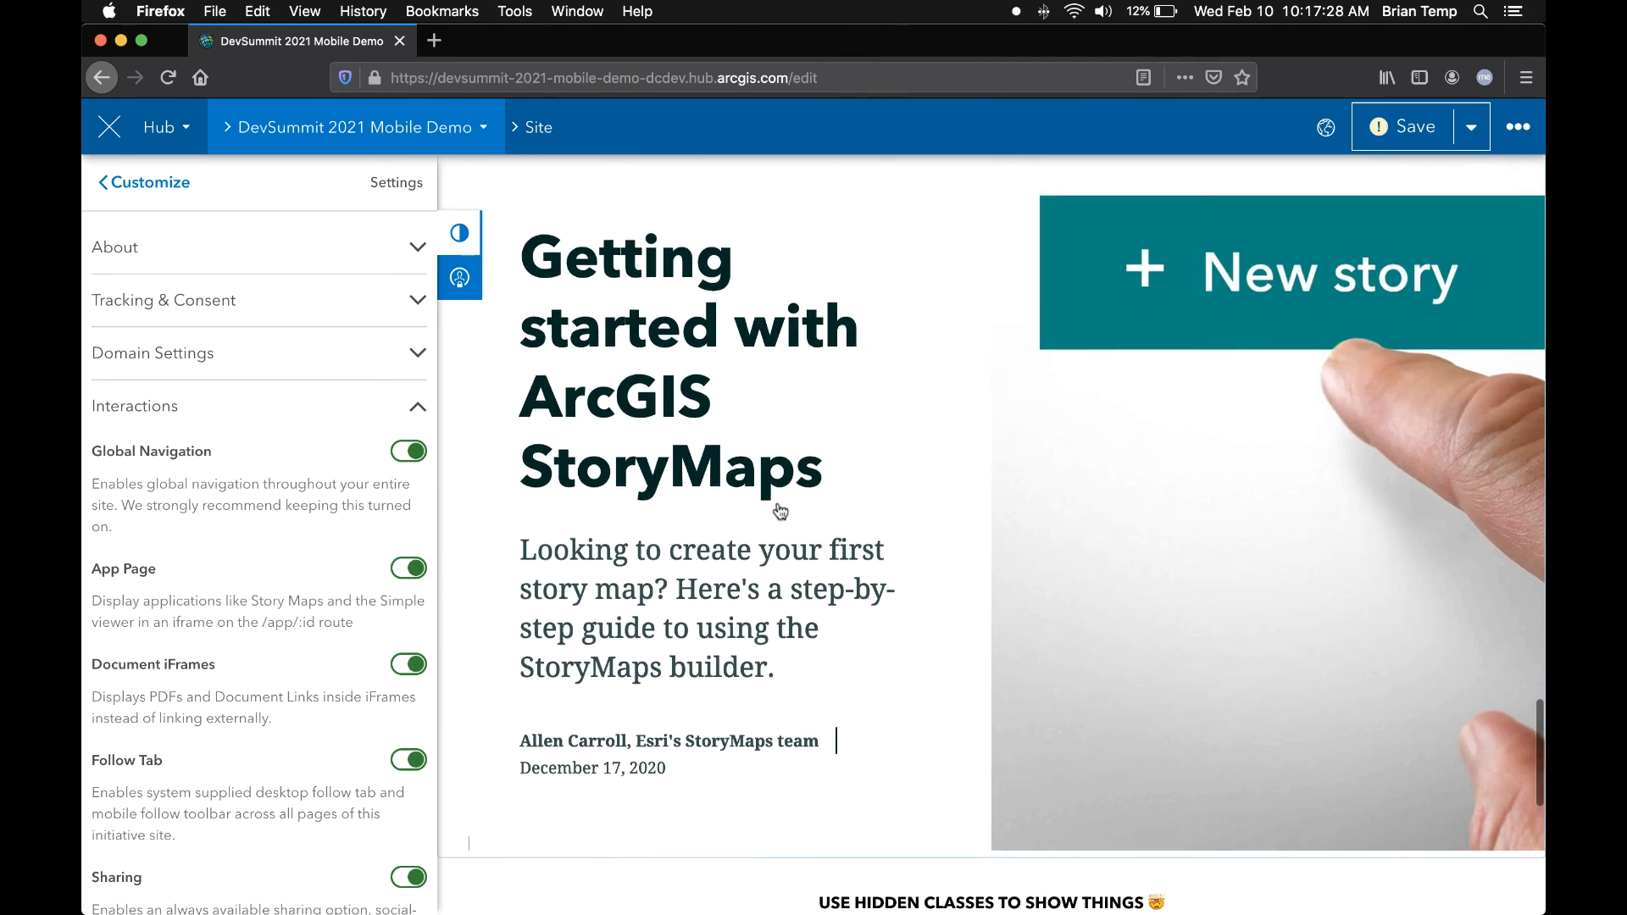
scroll(779, 511, "up", 3)
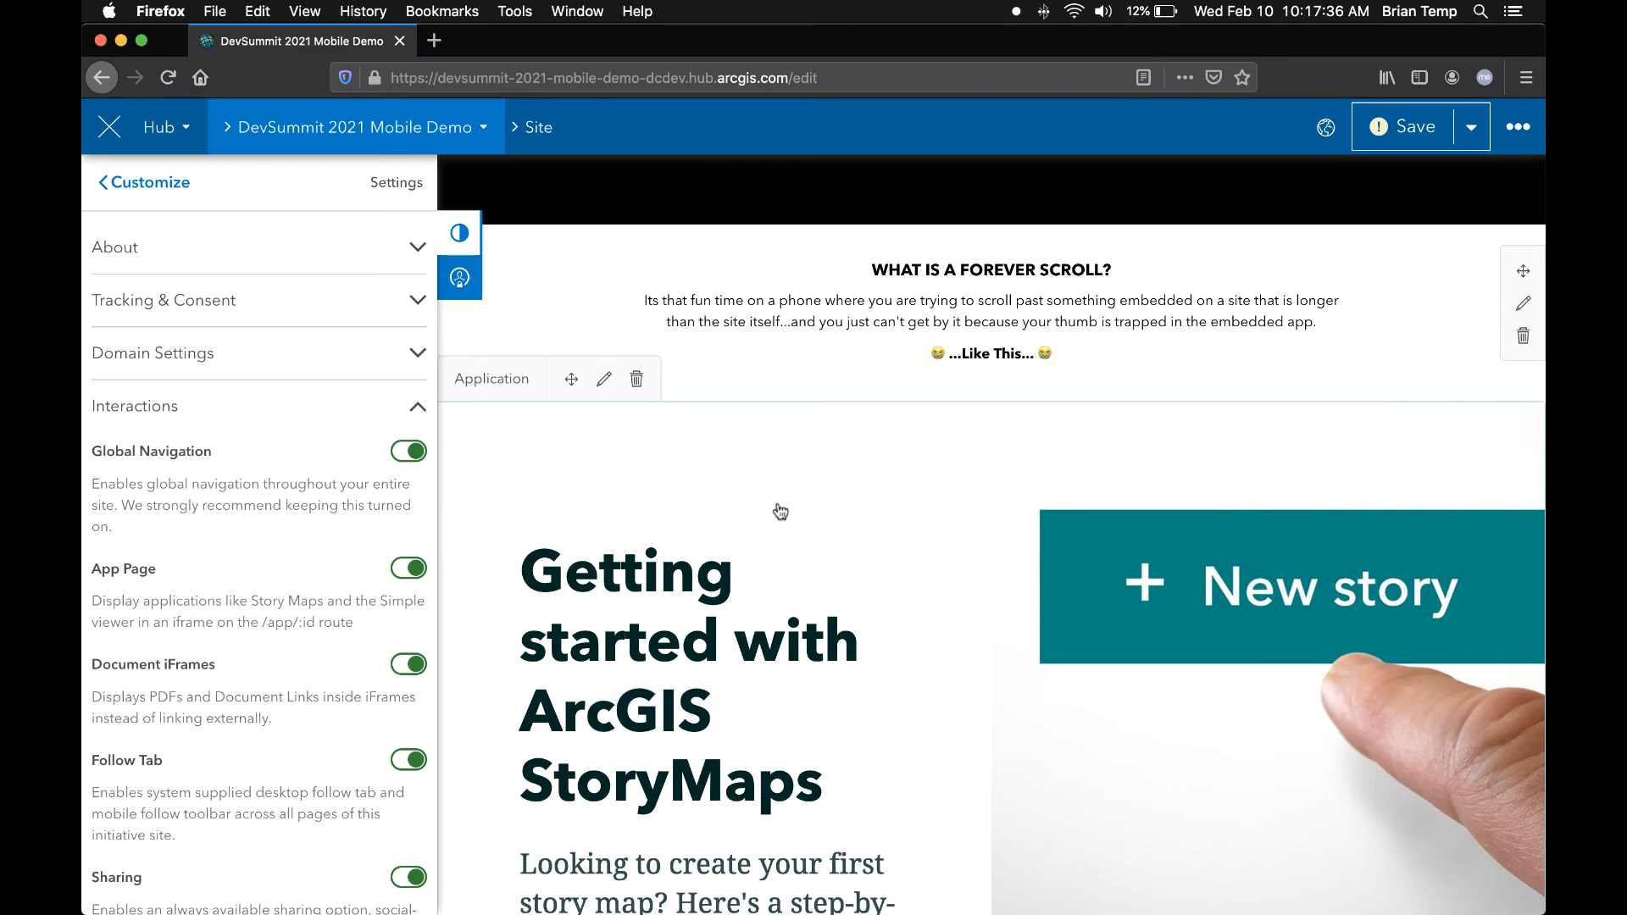
scroll(781, 511, "up", 10)
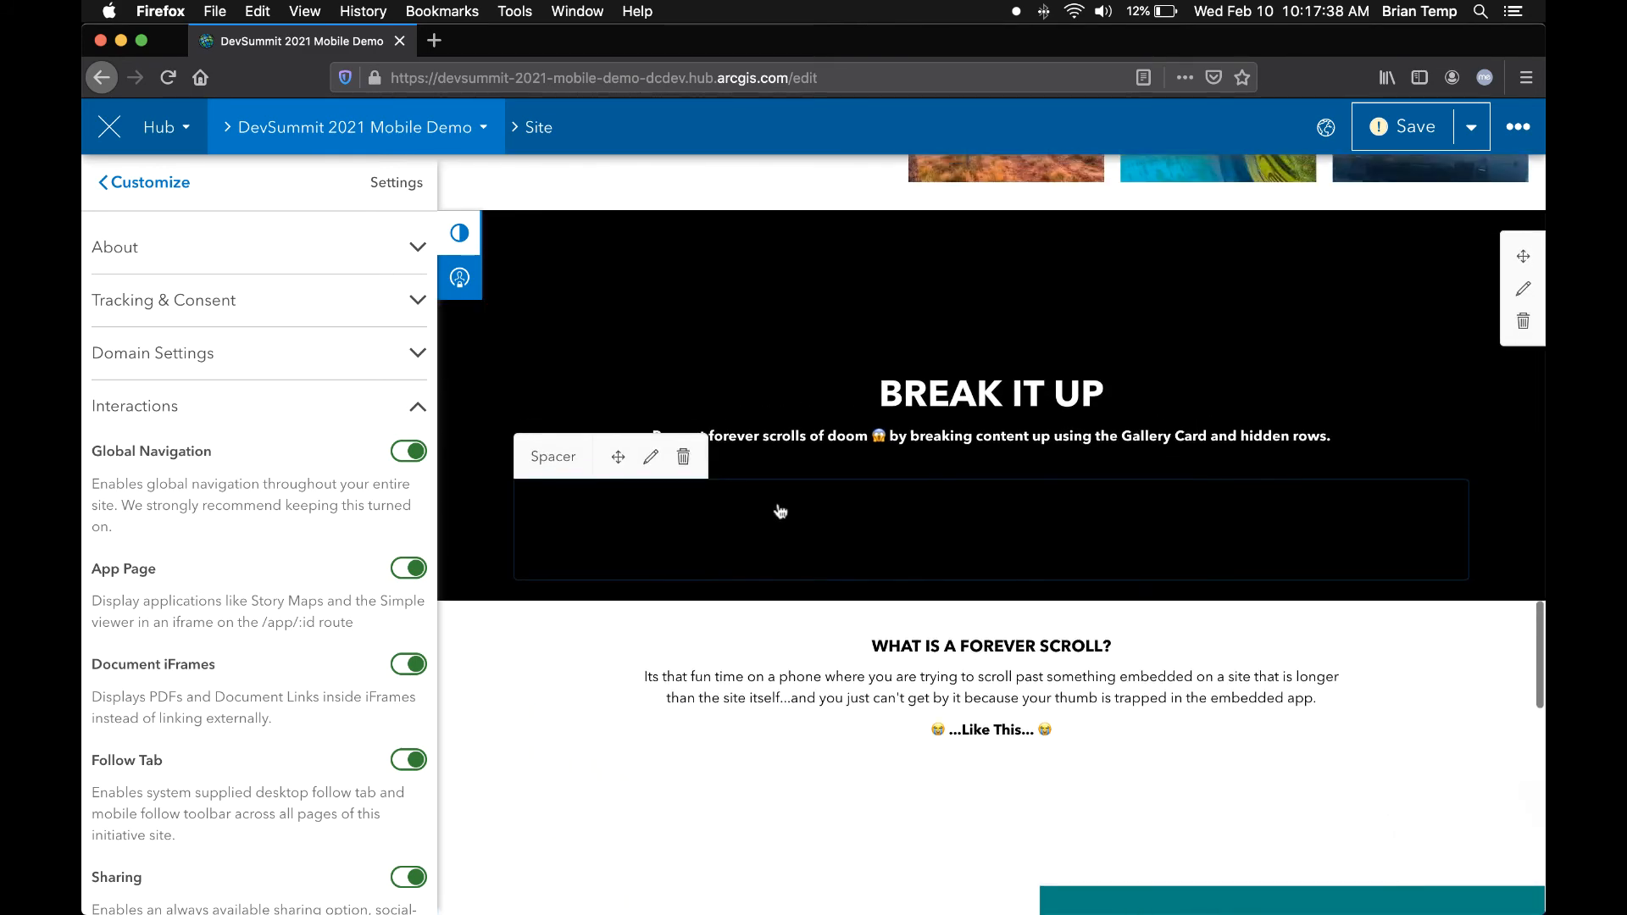
scroll(780, 511, "up", 3)
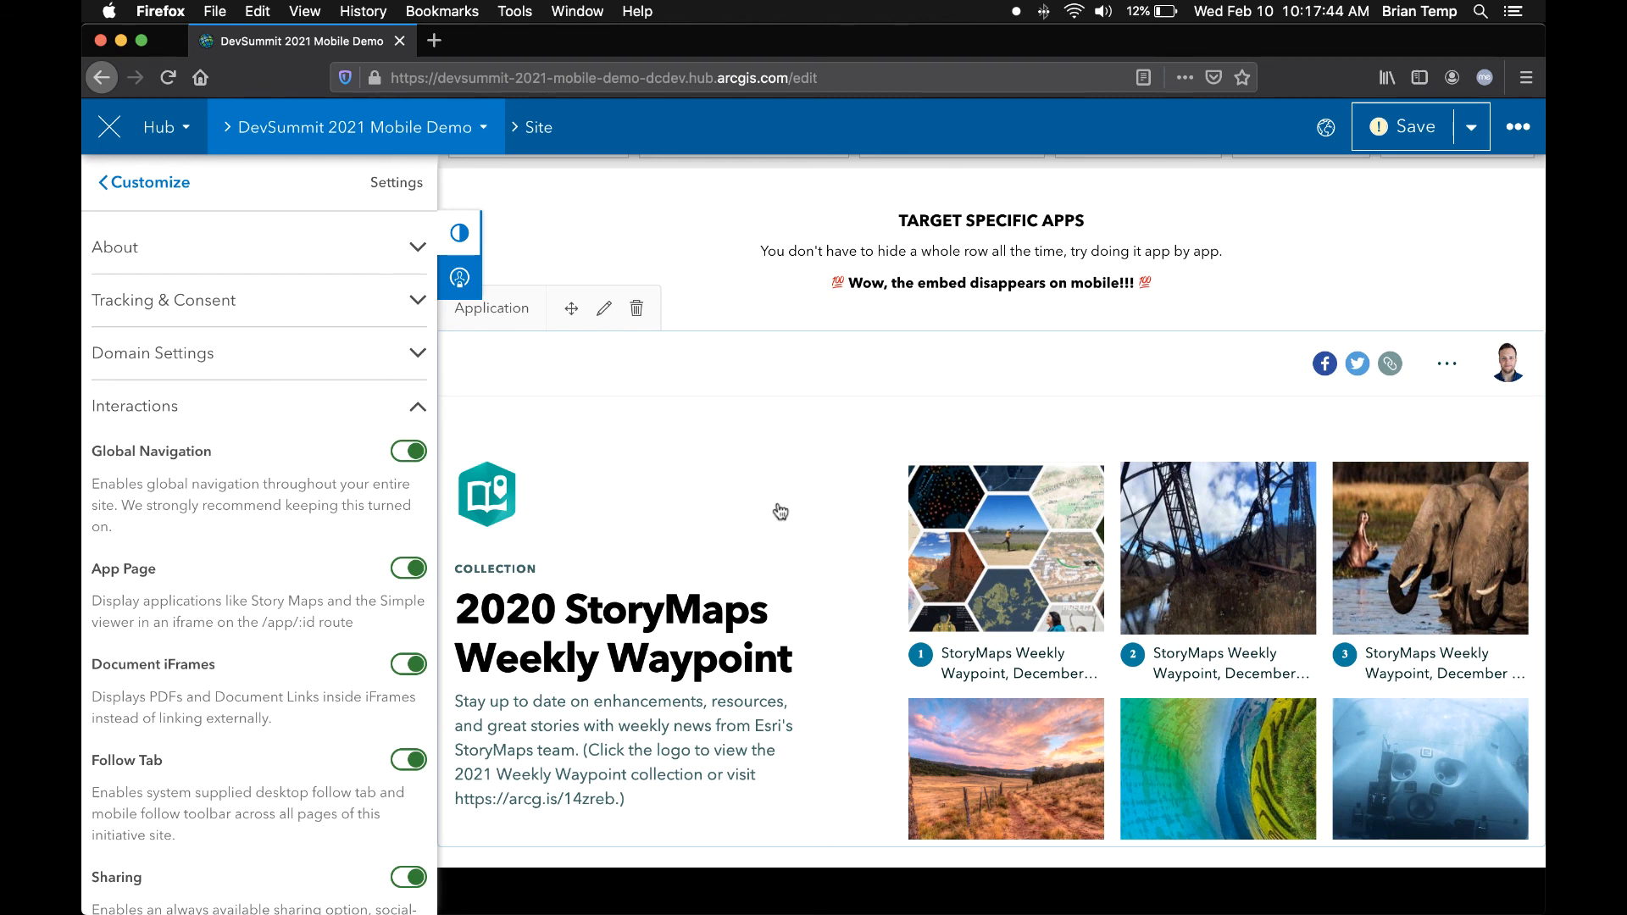
left_click(602, 310)
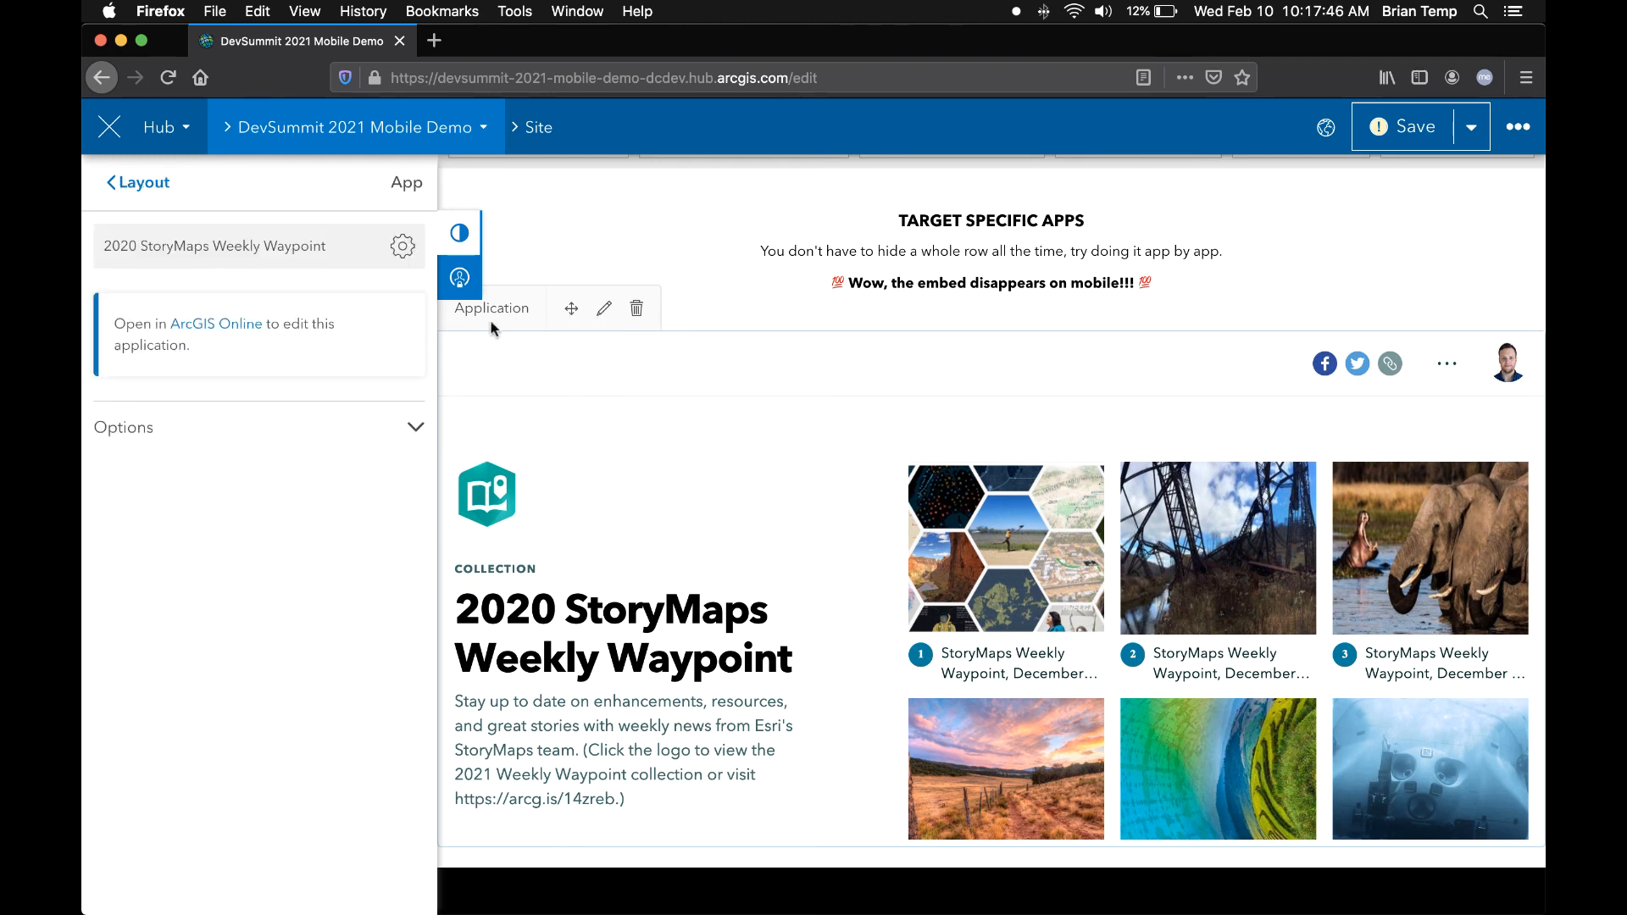
left_click(352, 428)
- Open the settings of the Maryland COVID-19 Data Dashboard iframe card under "Build mobile versions of apps" and examine its Iframe URL and Mobile URL Override
scroll(942, 289, "up", 1)
scroll(941, 287, "up", 7)
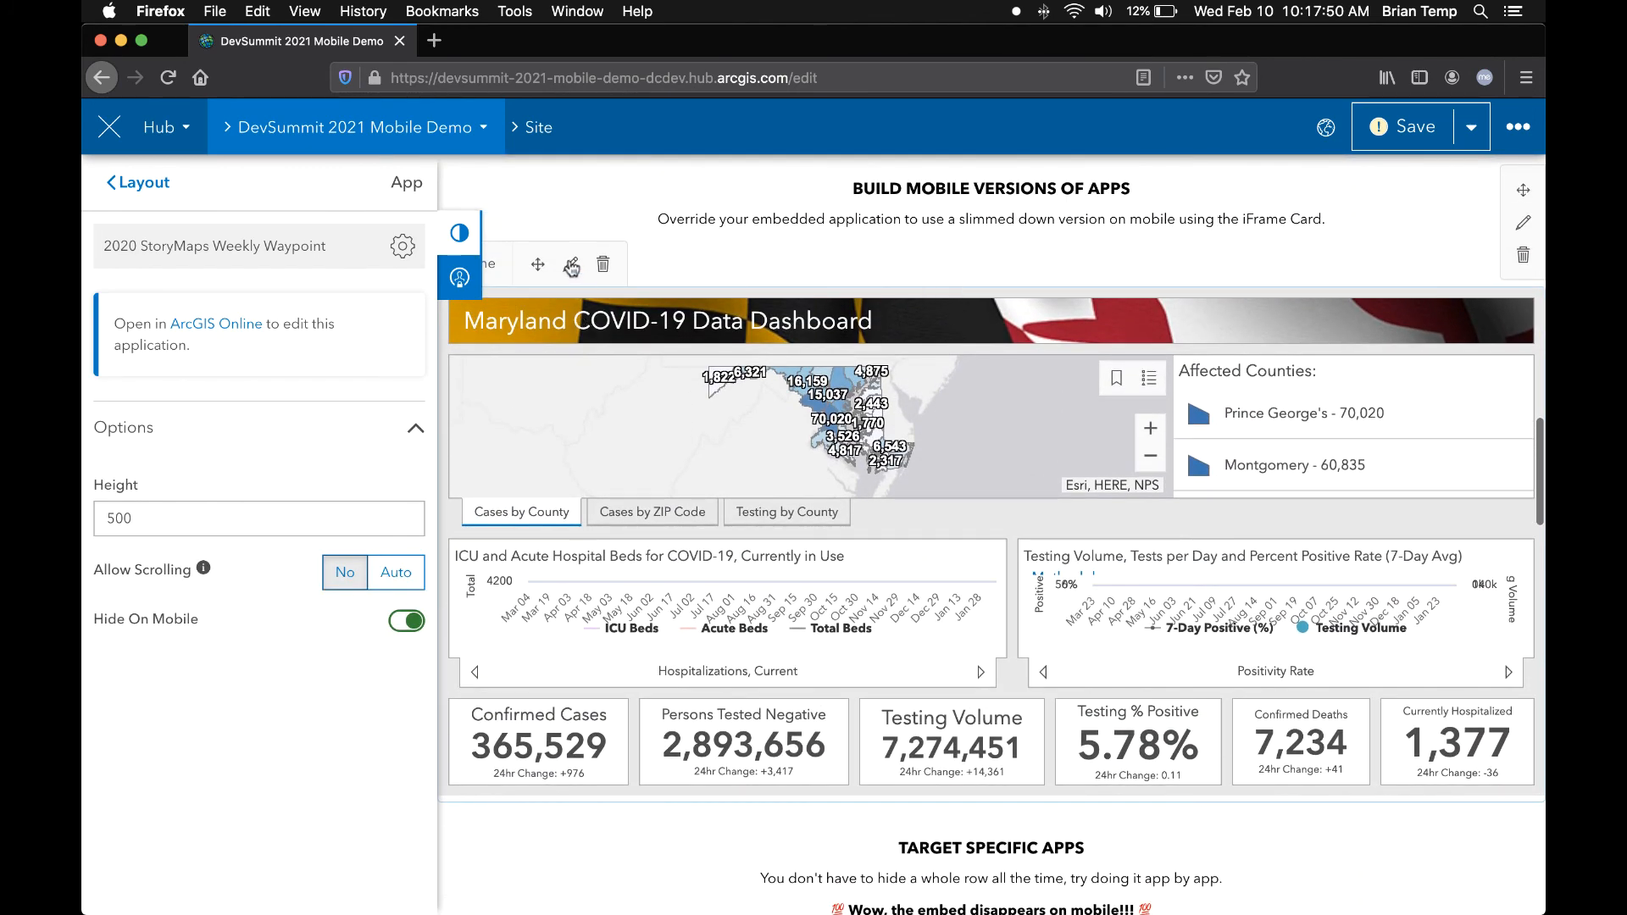
left_click(572, 268)
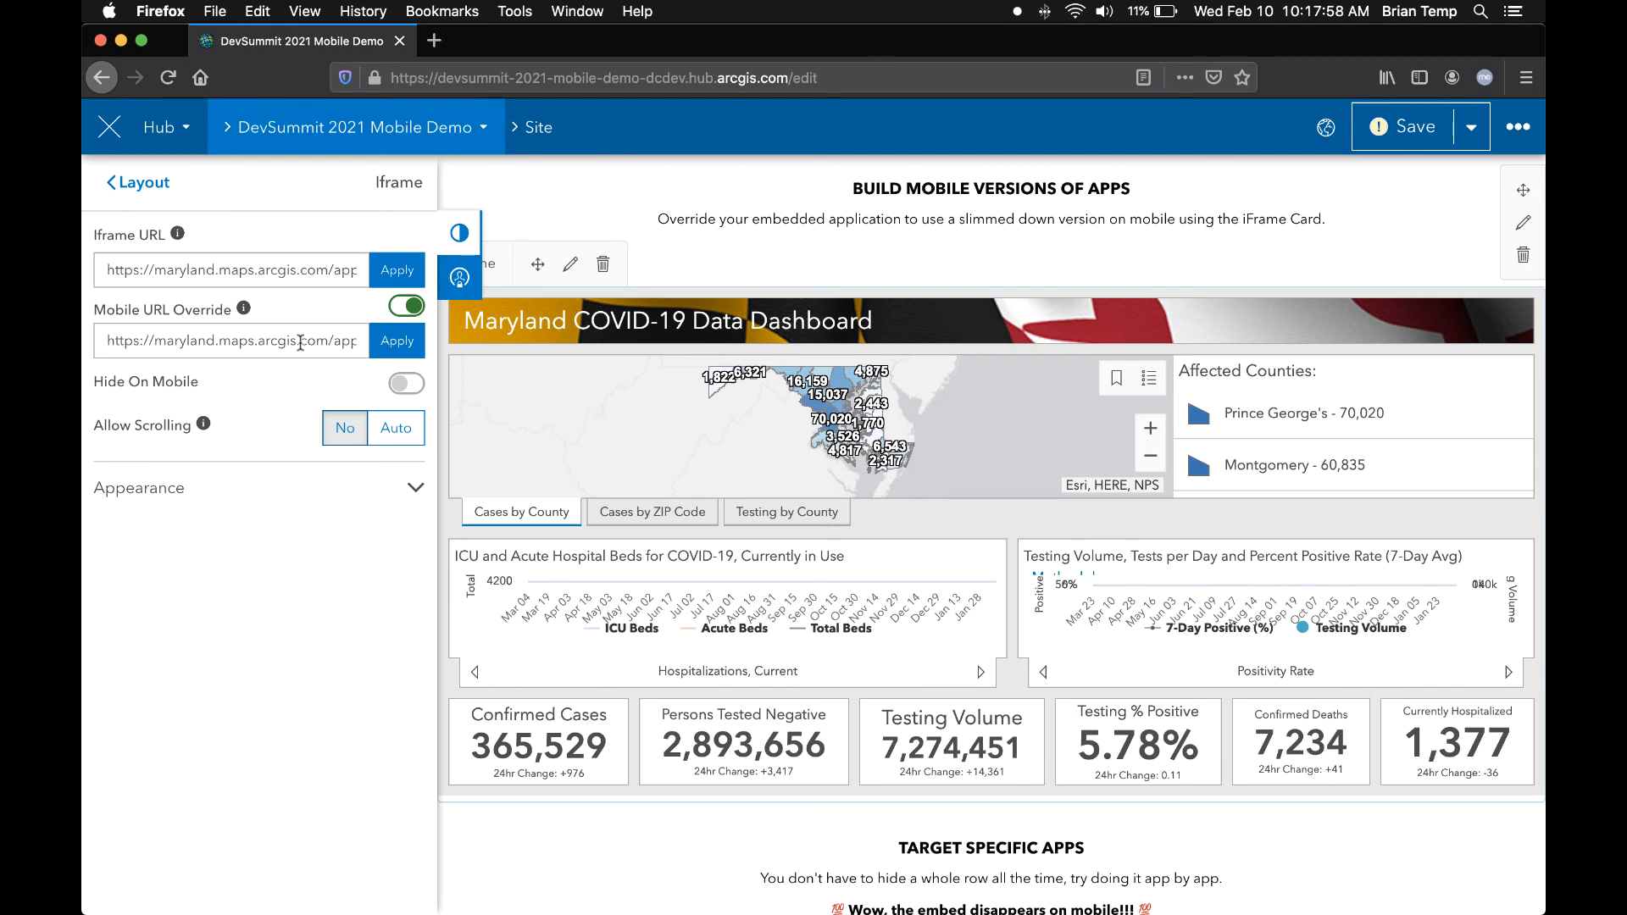
double_click(292, 268)
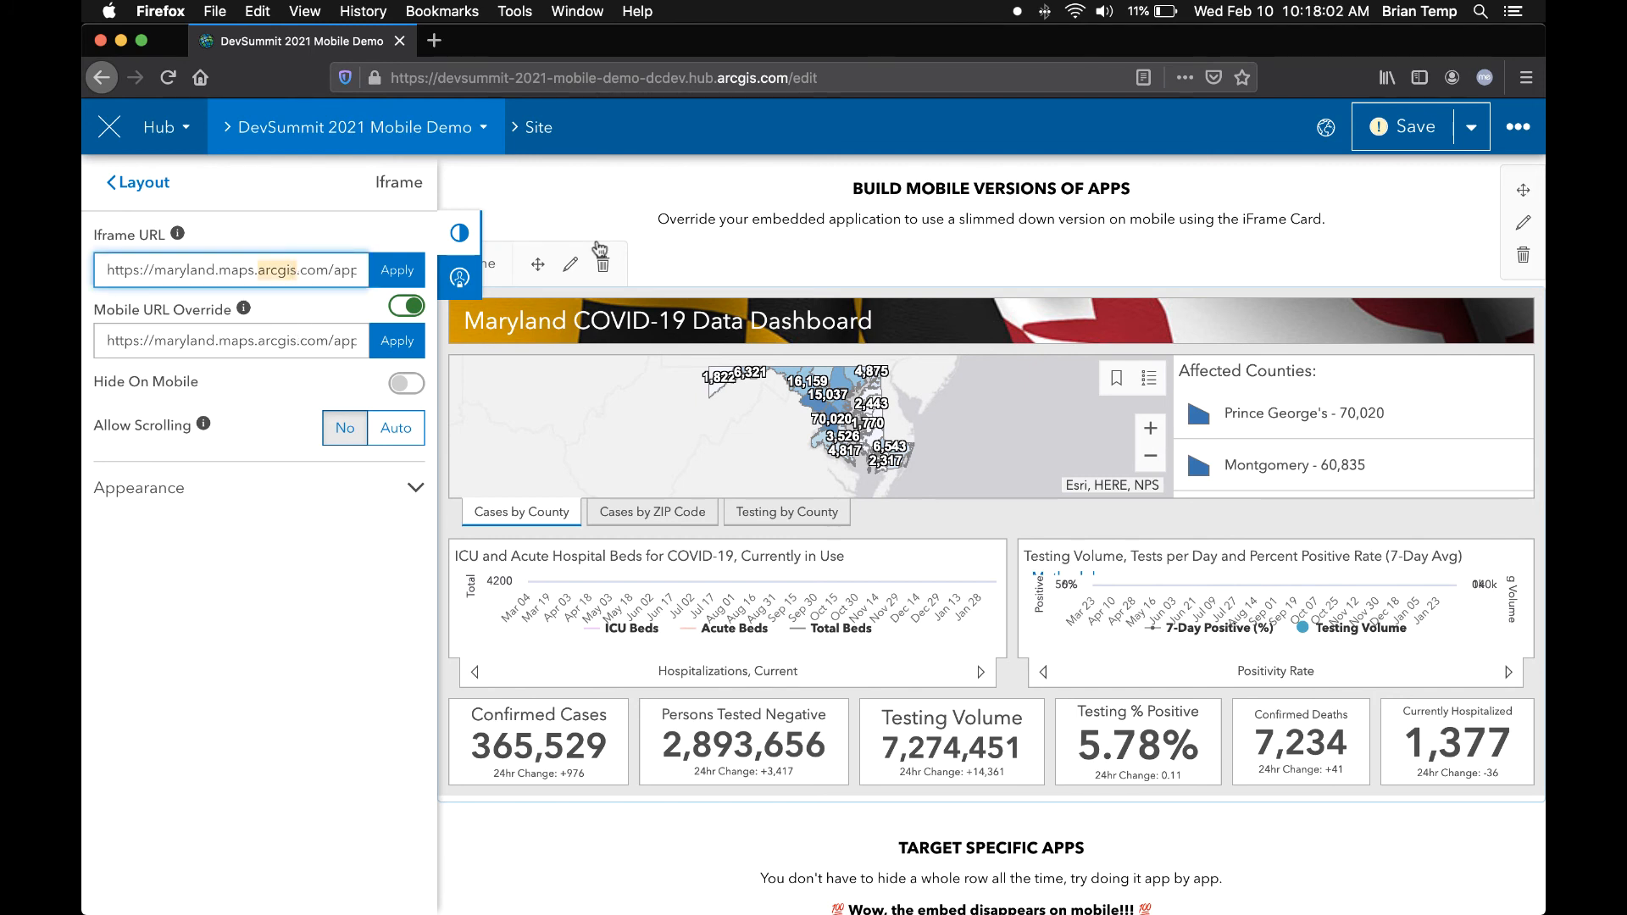
- Review the "Hiding entire rows is useful" and "Let's hide some stuff" sections, and return to "Why consider mobile devices" at the start of the site
scroll(730, 245, "up", 3)
scroll(730, 245, "up", 5)
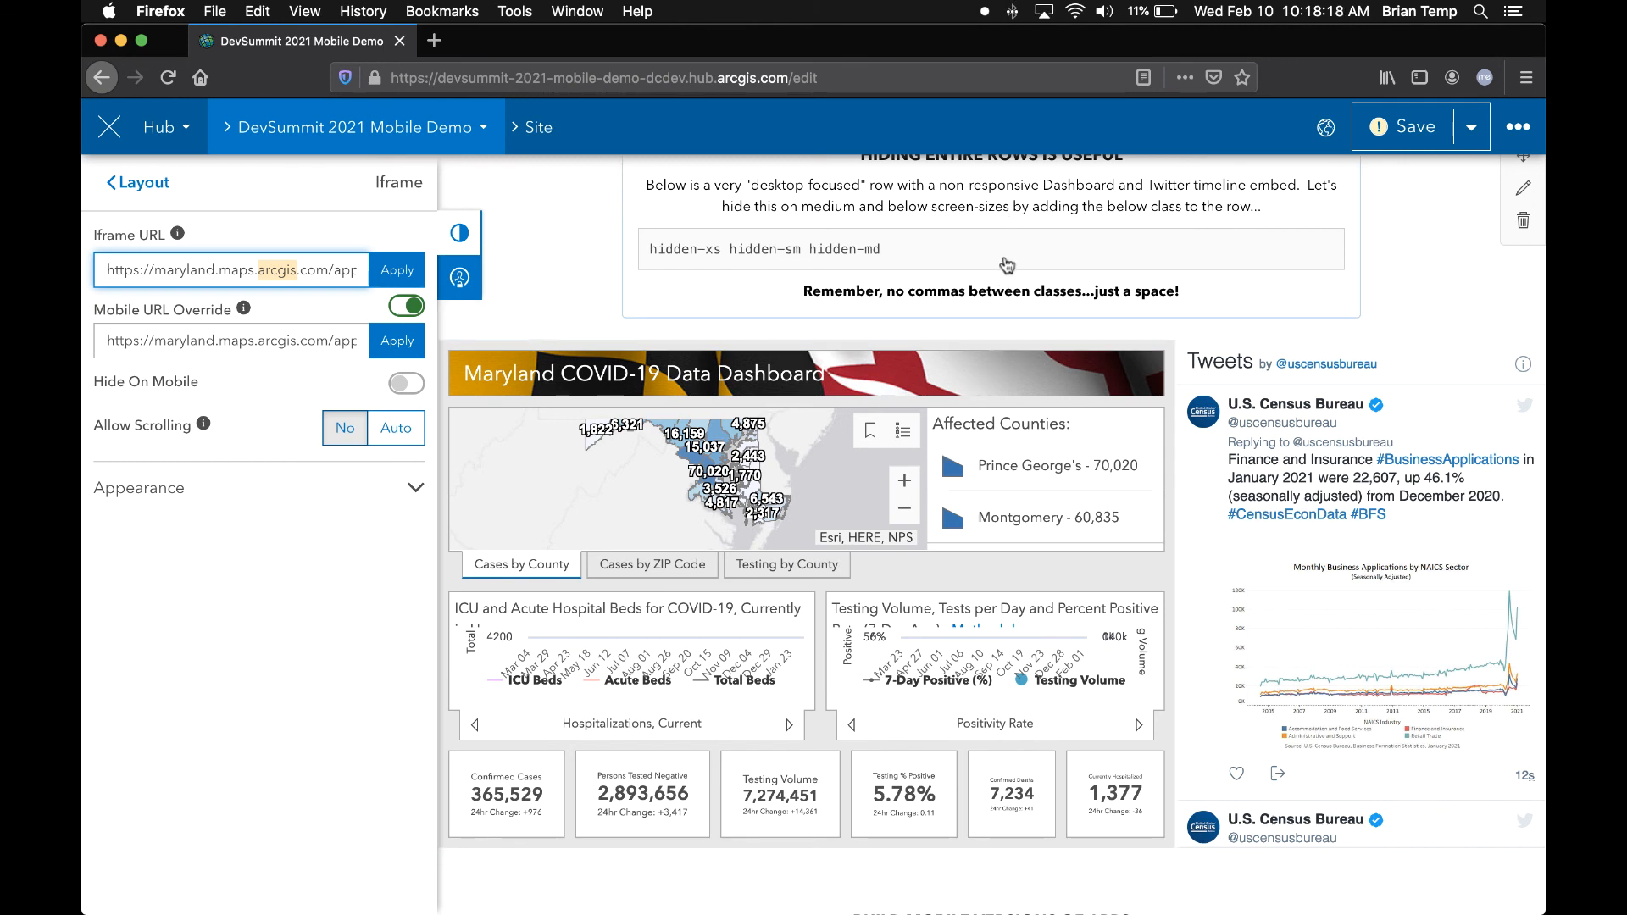
scroll(1007, 265, "up", 6)
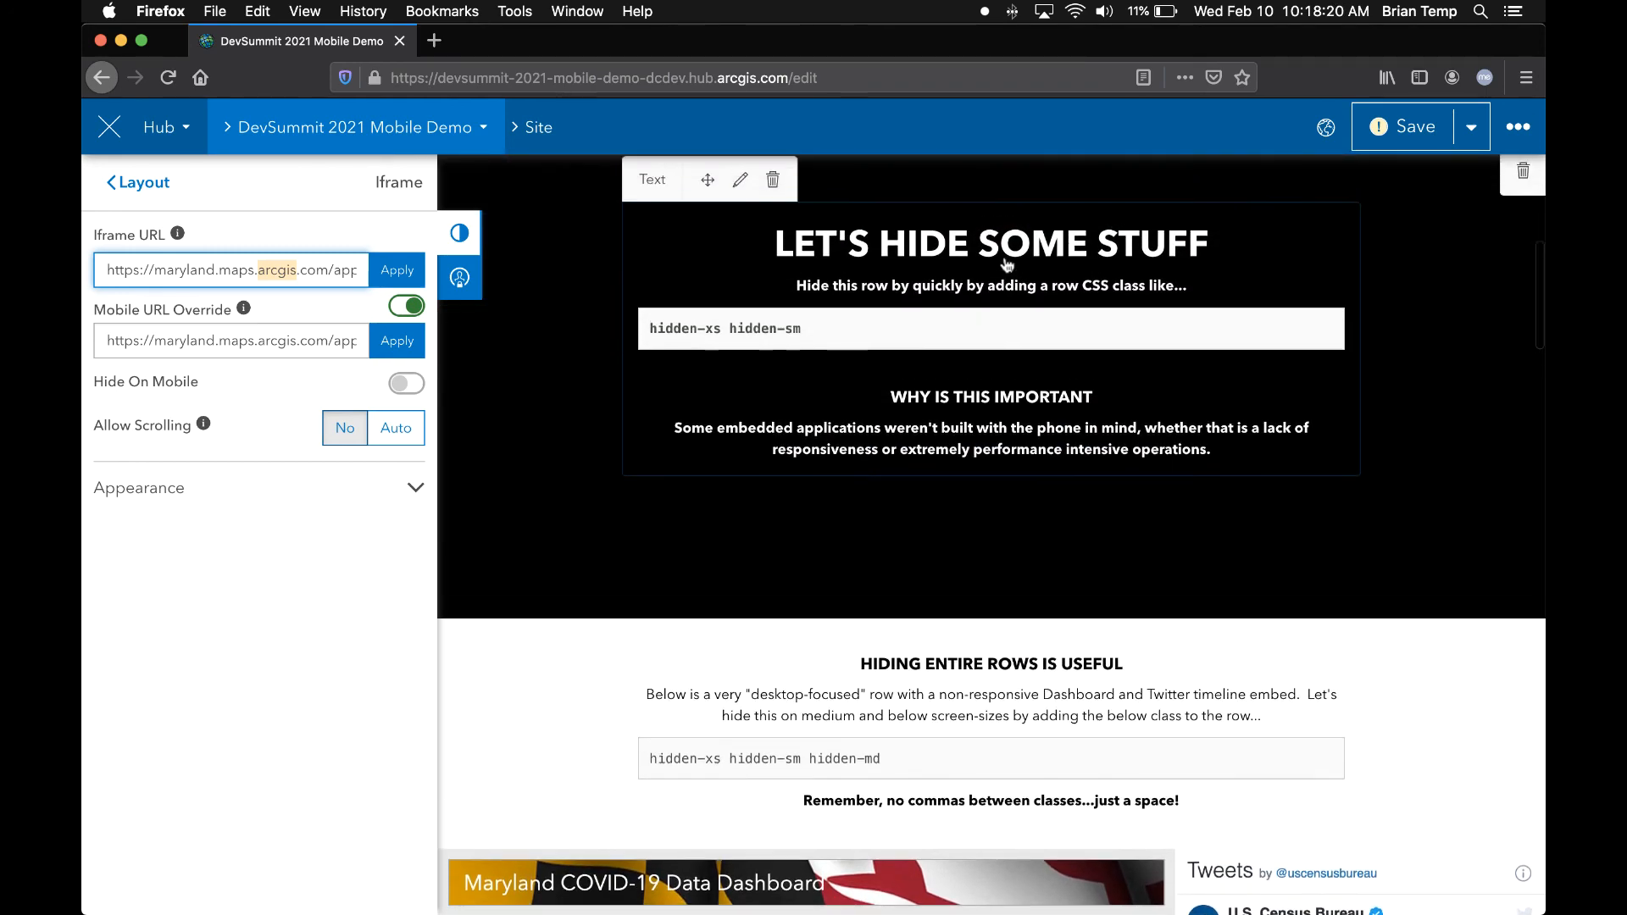
scroll(1007, 265, "up", 10)
scroll(1007, 265, "up", 2)
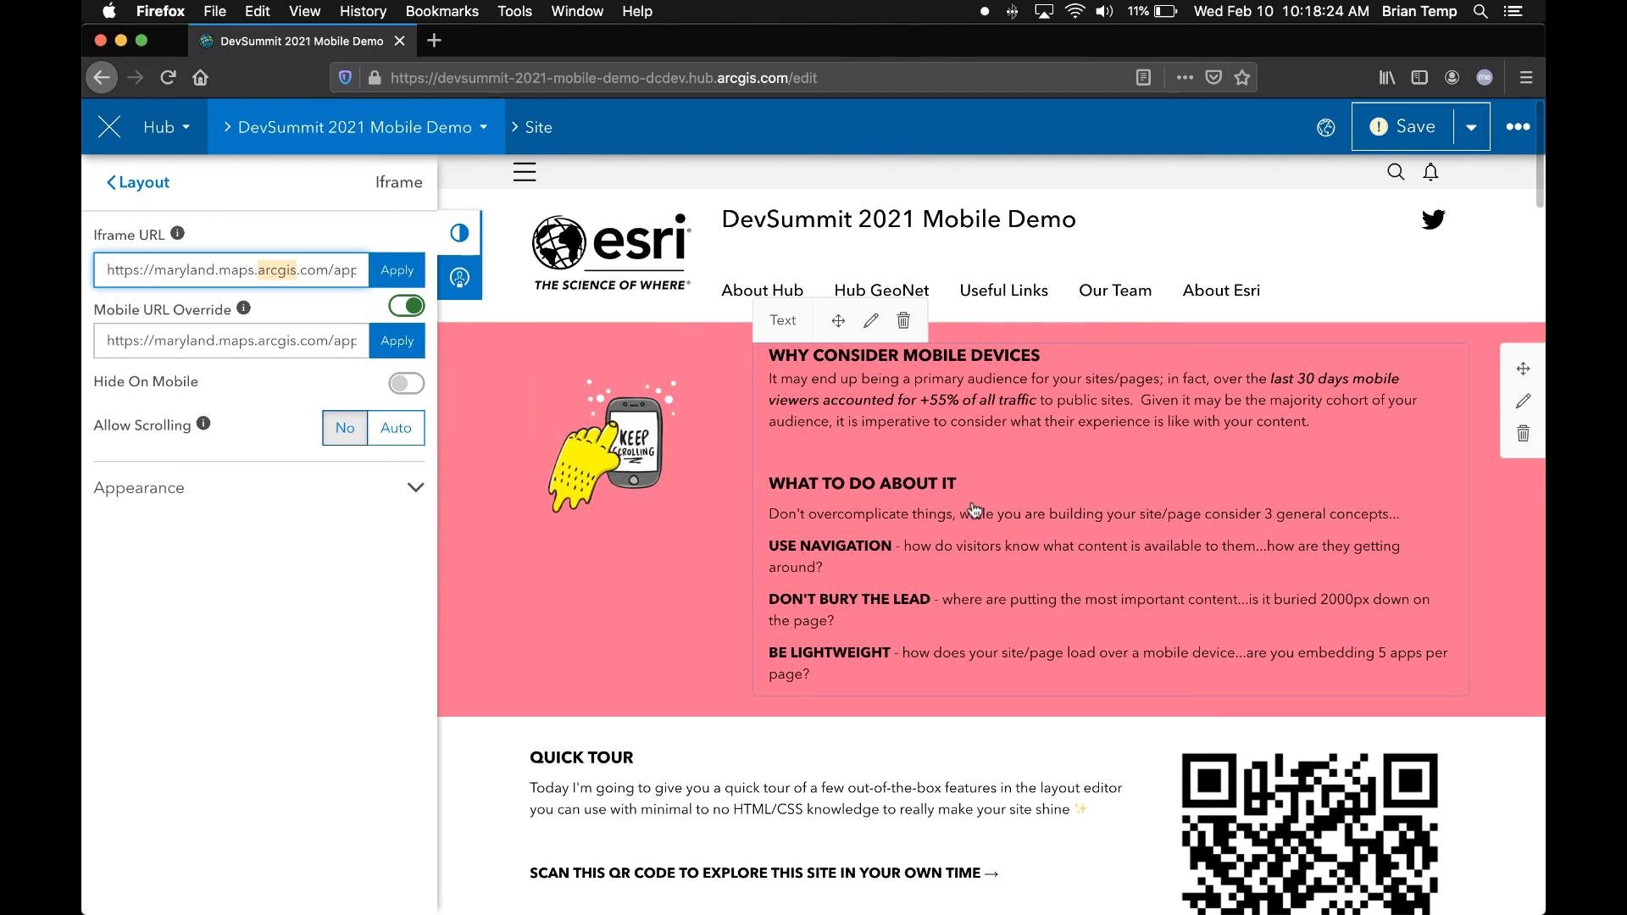